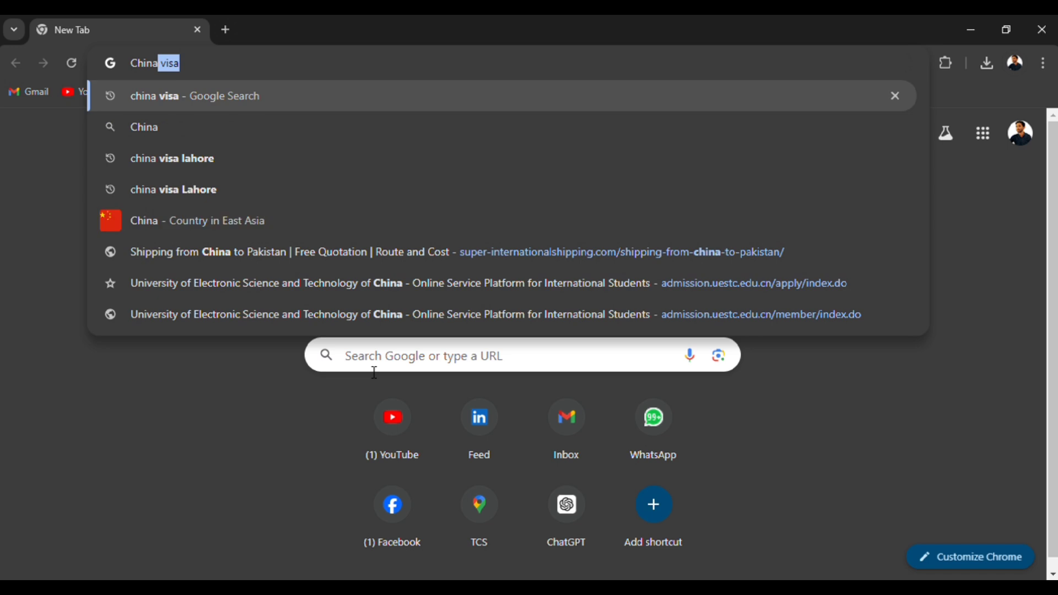
# Search Google for "China Visa Lahore" and open the China Visa Application Service Center result.
pyautogui.write('Visa ')
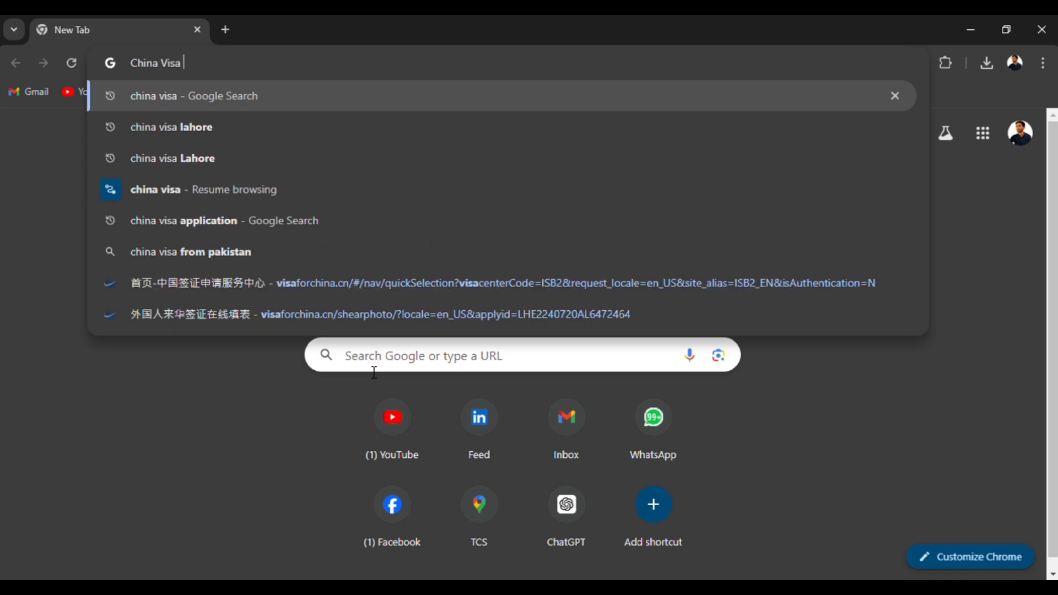
pyautogui.write('Lahor')
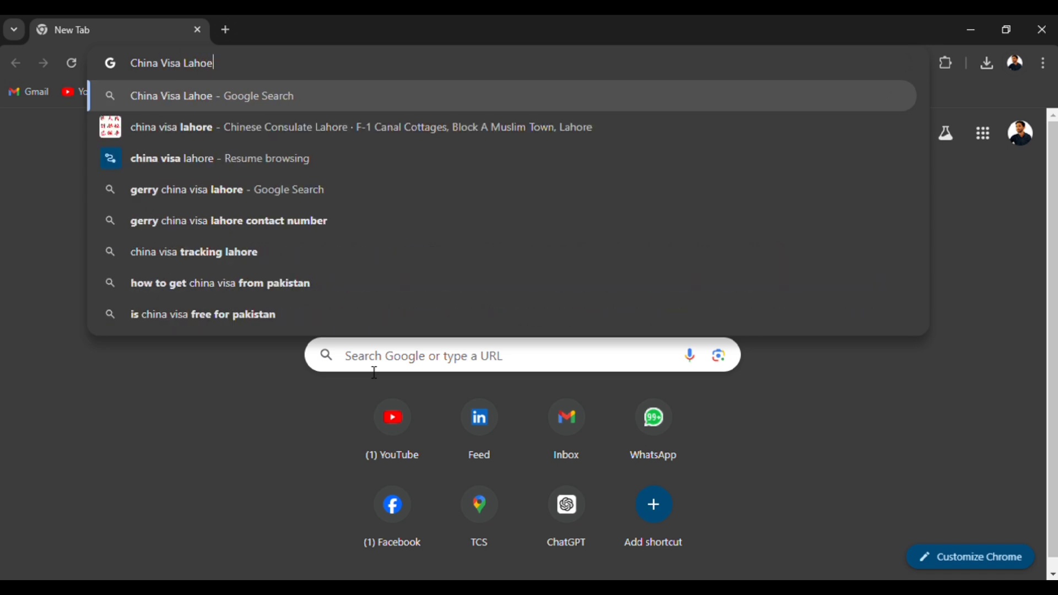
pyautogui.write('e')
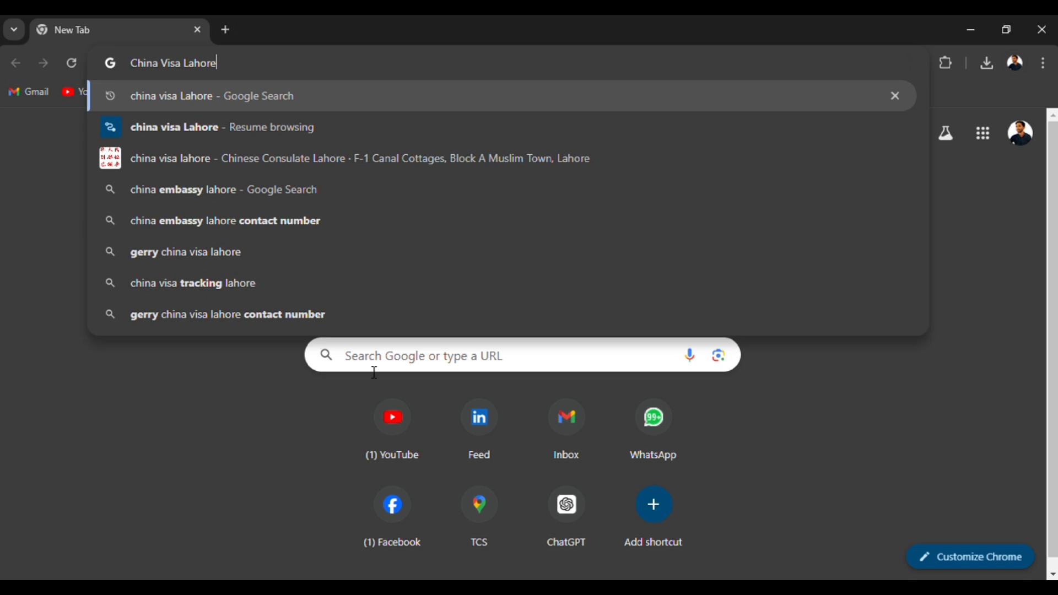
pyautogui.press('Return')
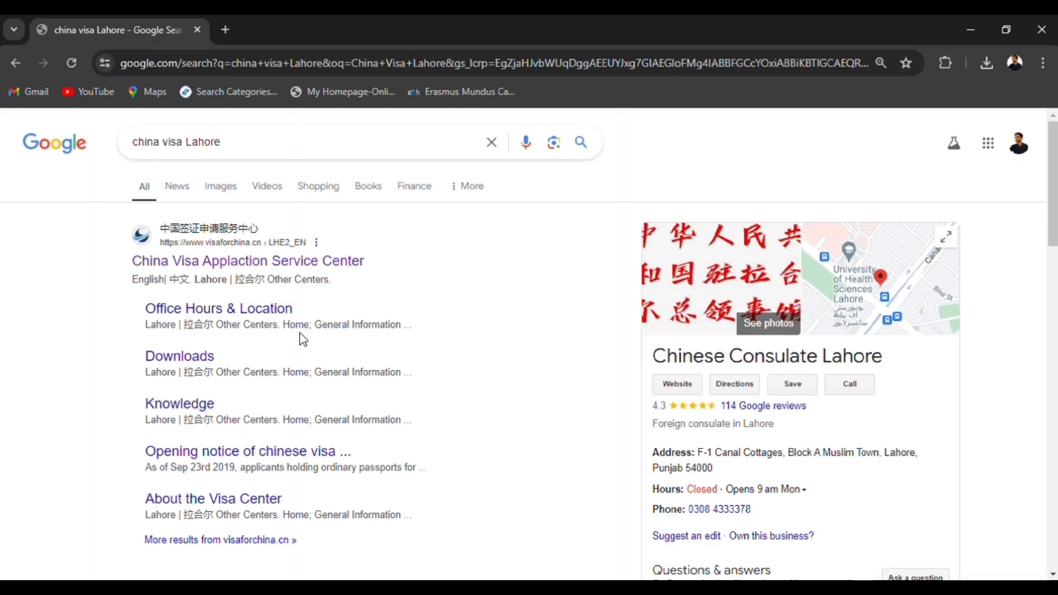
pyautogui.click(259, 259)
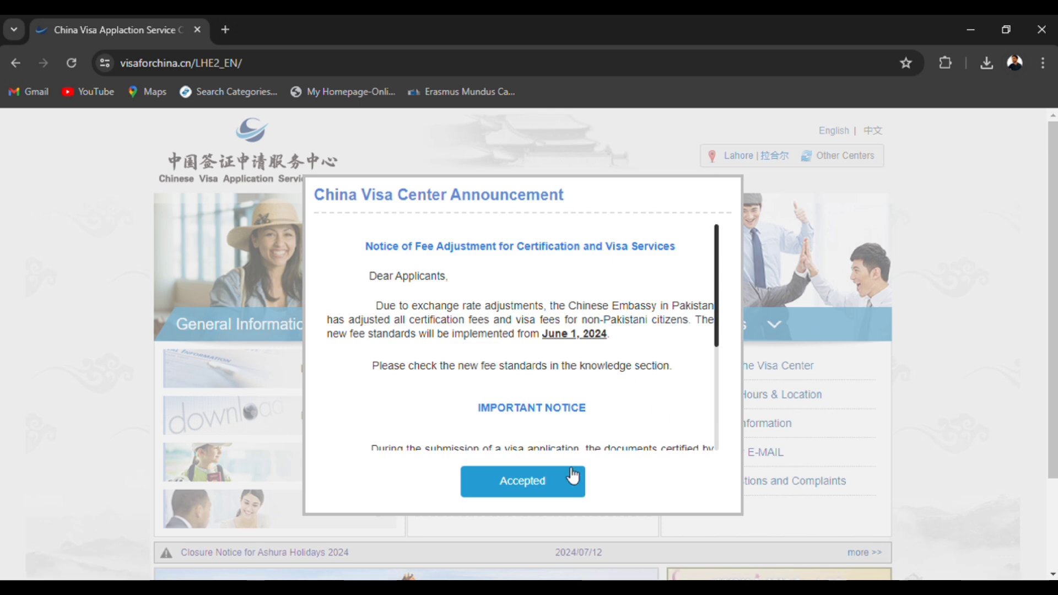
# Read and accept the China Visa Center announcement, and enter the Quick Access section.
pyautogui.scroll(-3, 525, 376)
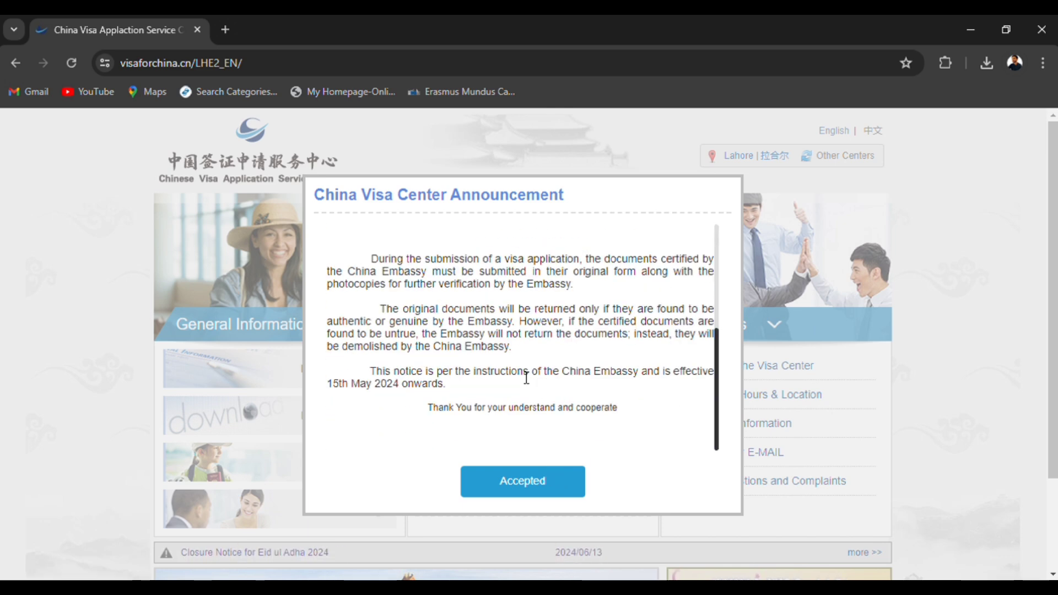
pyautogui.click(526, 488)
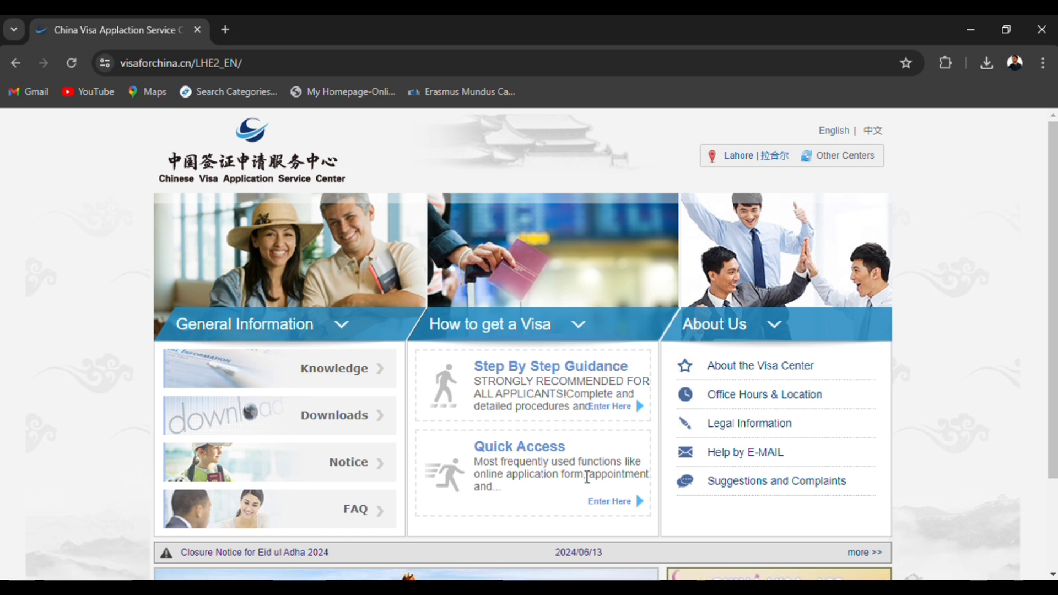
pyautogui.scroll(-2, 529, 384)
pyautogui.moveTo(567, 329); pyautogui.dragTo(474, 331)
pyautogui.click(598, 384)
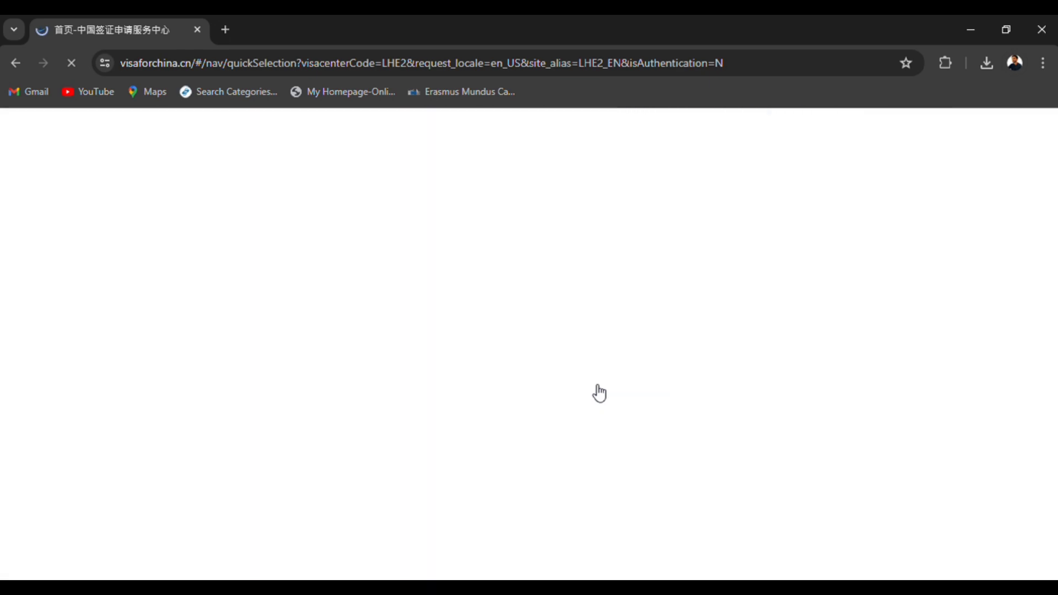
# Review the China Visa Applicant, Appointment and History sections, and open the New Application Form for China visa applicants.
pyautogui.scroll(-5, 301, 354)
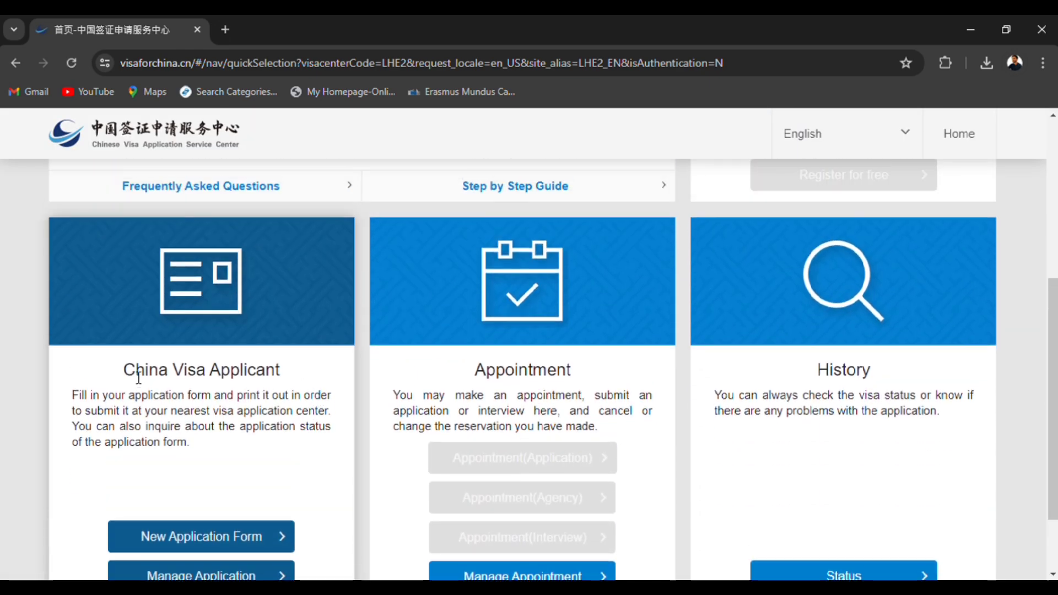
pyautogui.moveTo(133, 371); pyautogui.dragTo(280, 372)
pyautogui.click(462, 367)
pyautogui.moveTo(462, 366); pyautogui.dragTo(619, 368)
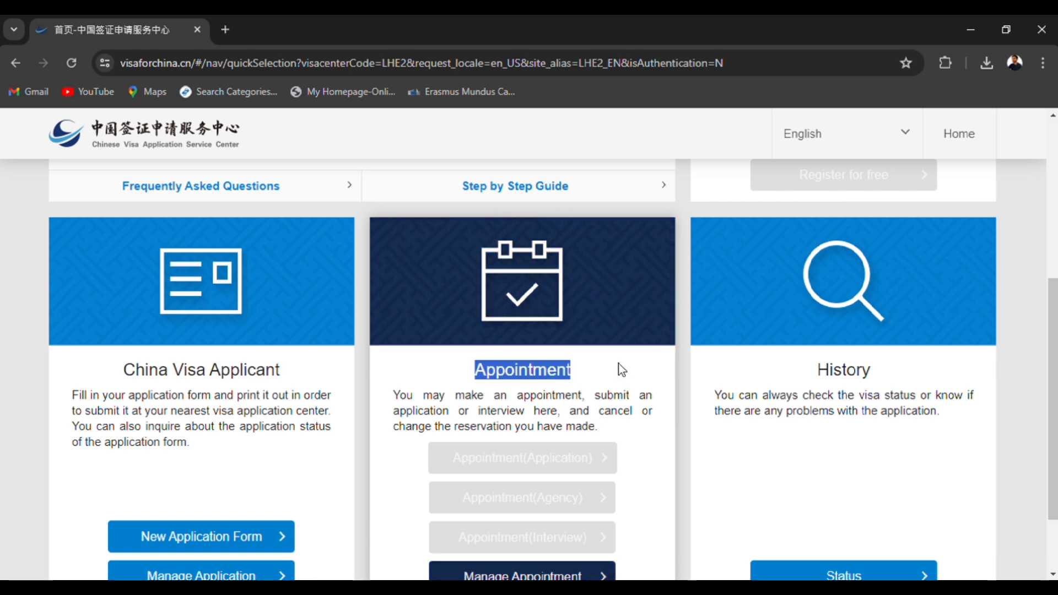
pyautogui.moveTo(869, 368); pyautogui.dragTo(817, 368)
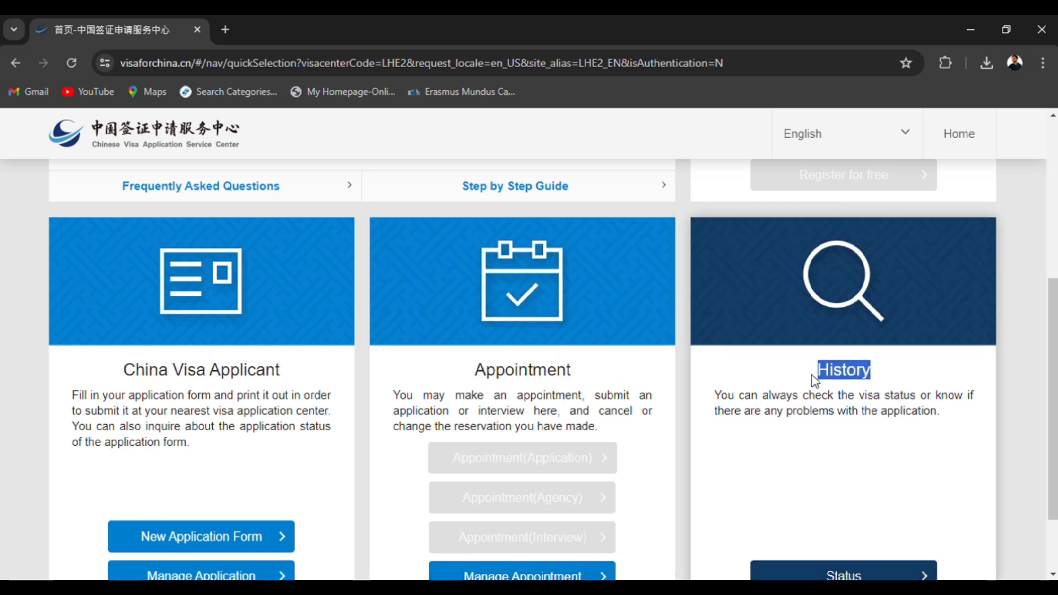
pyautogui.scroll(-2, 454, 469)
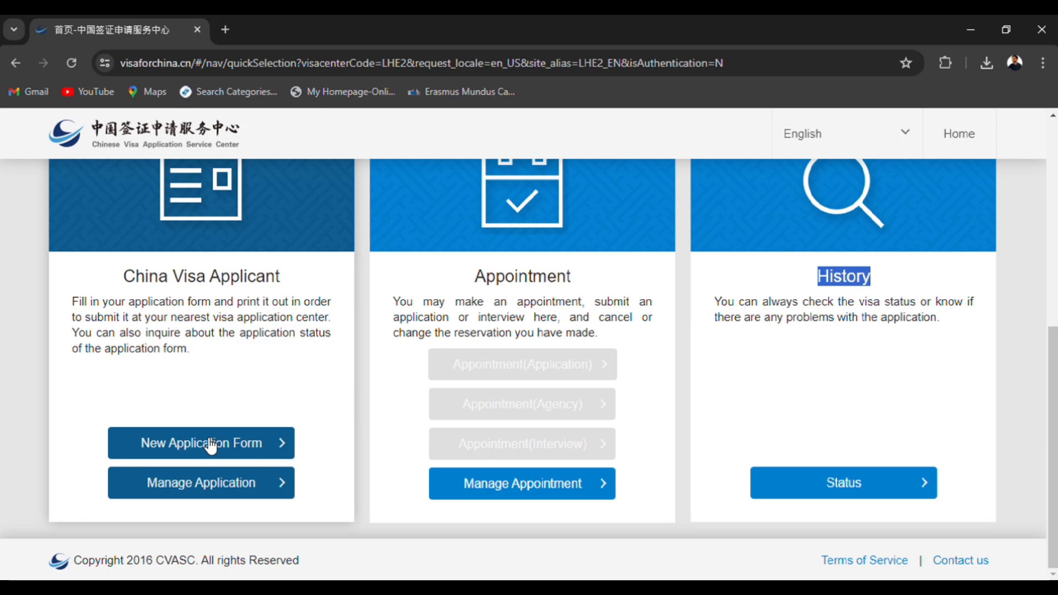
pyautogui.click(278, 445)
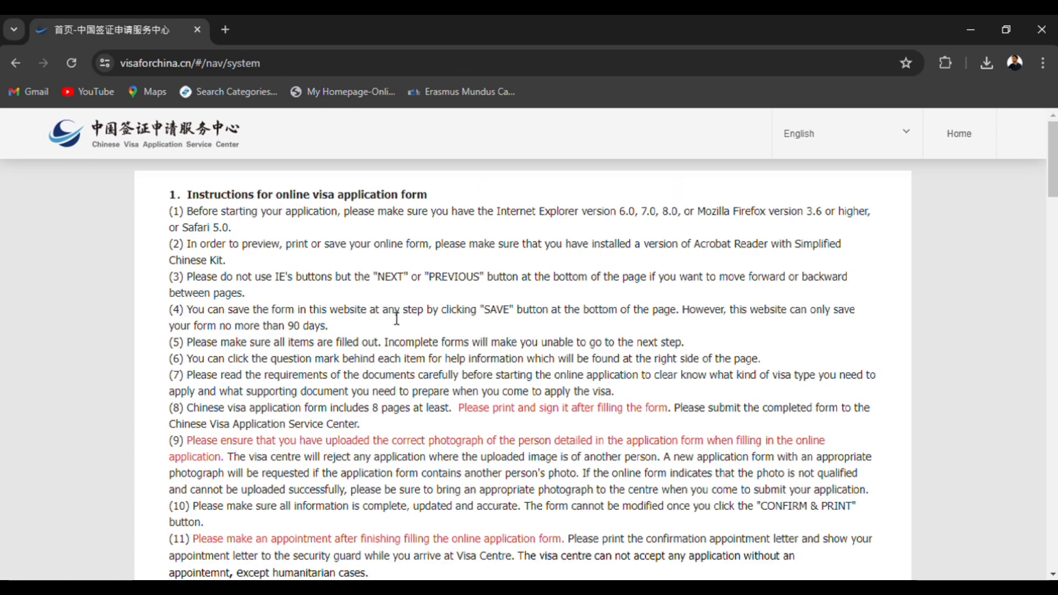
# Go through the online visa application instructions and agree to the terms and conditions.
pyautogui.scroll(-15, 397, 318)
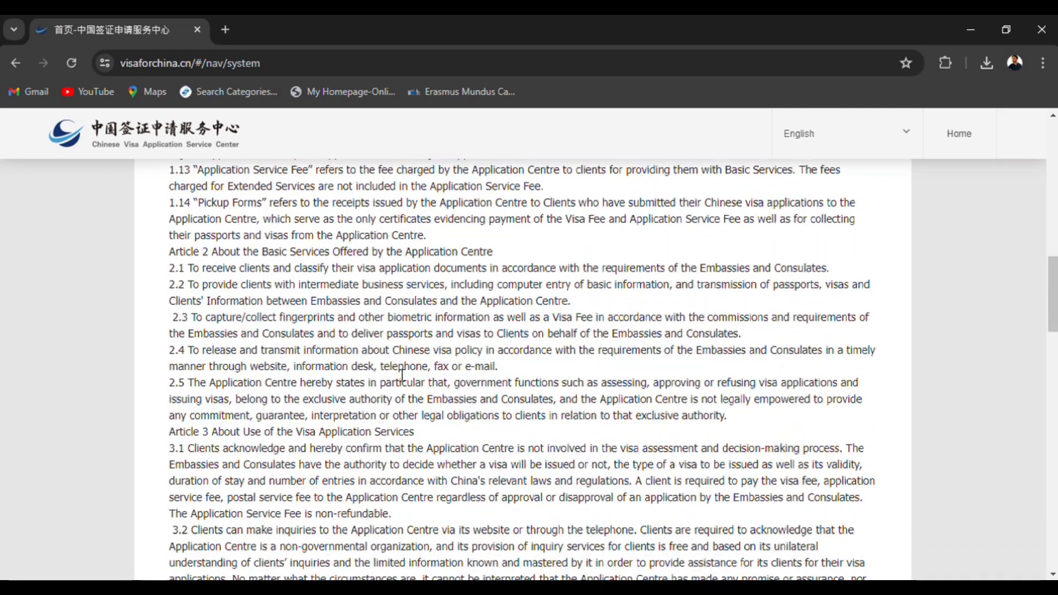
pyautogui.scroll(-20, 402, 375)
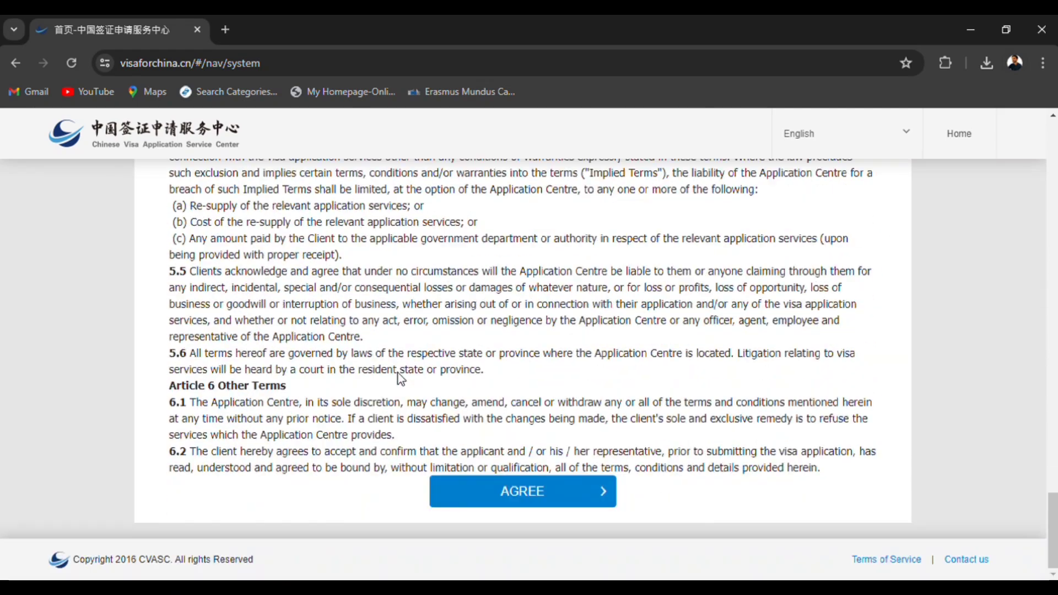
pyautogui.click(534, 498)
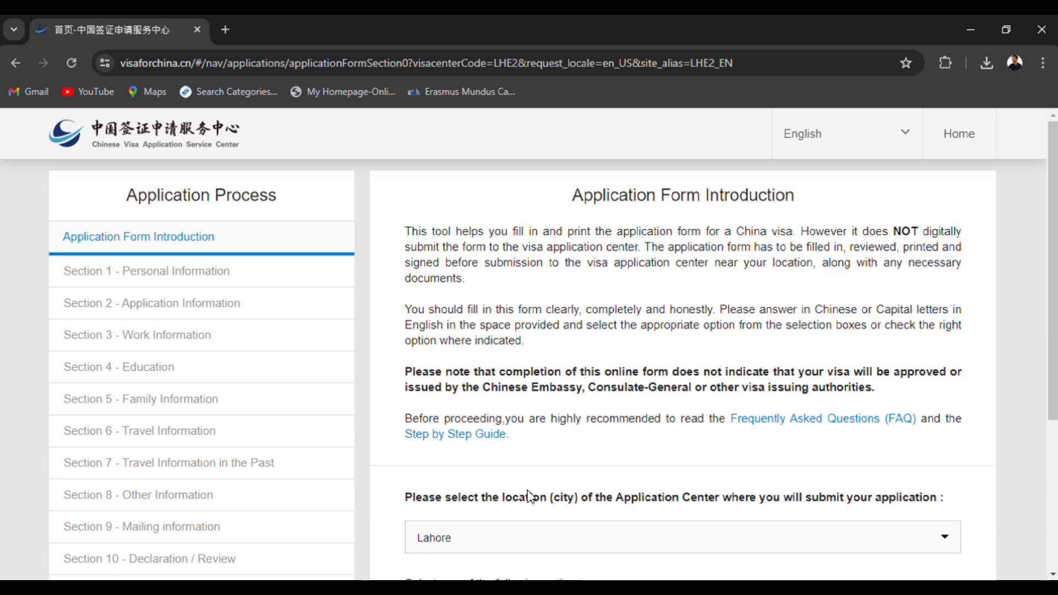
# Keep Lahore as the application center location and choose the option to start a new application form.
pyautogui.scroll(-4, 529, 496)
pyautogui.click(485, 303)
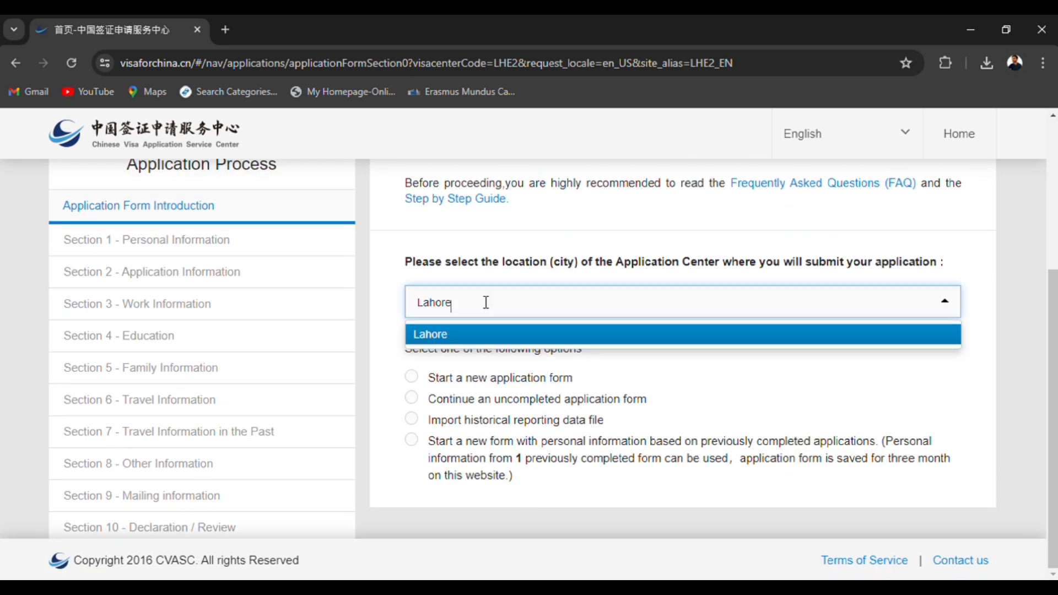
pyautogui.click(508, 273)
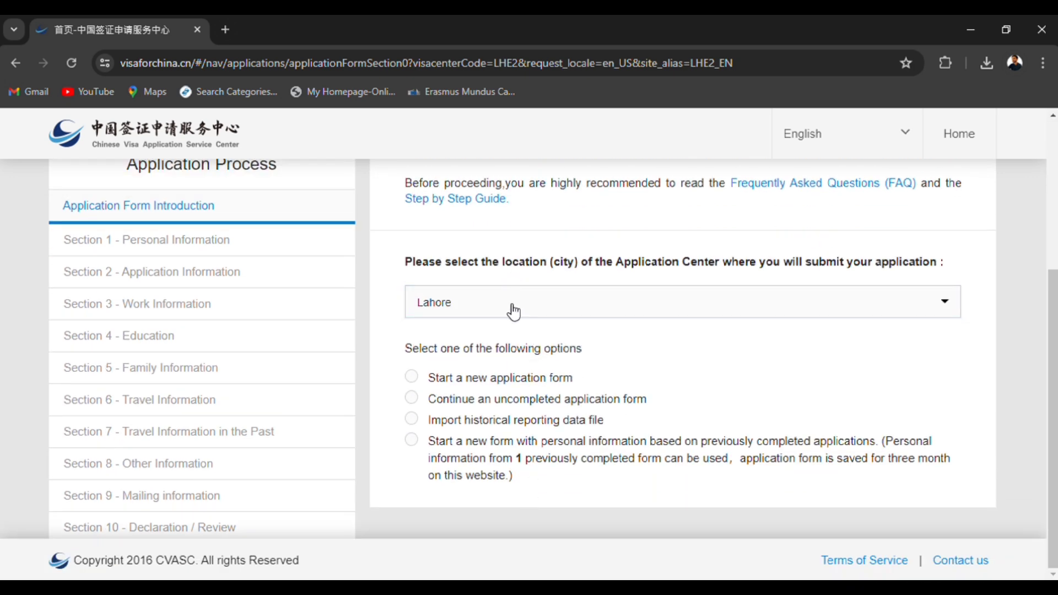
pyautogui.click(415, 378)
pyautogui.scroll(-4, 503, 473)
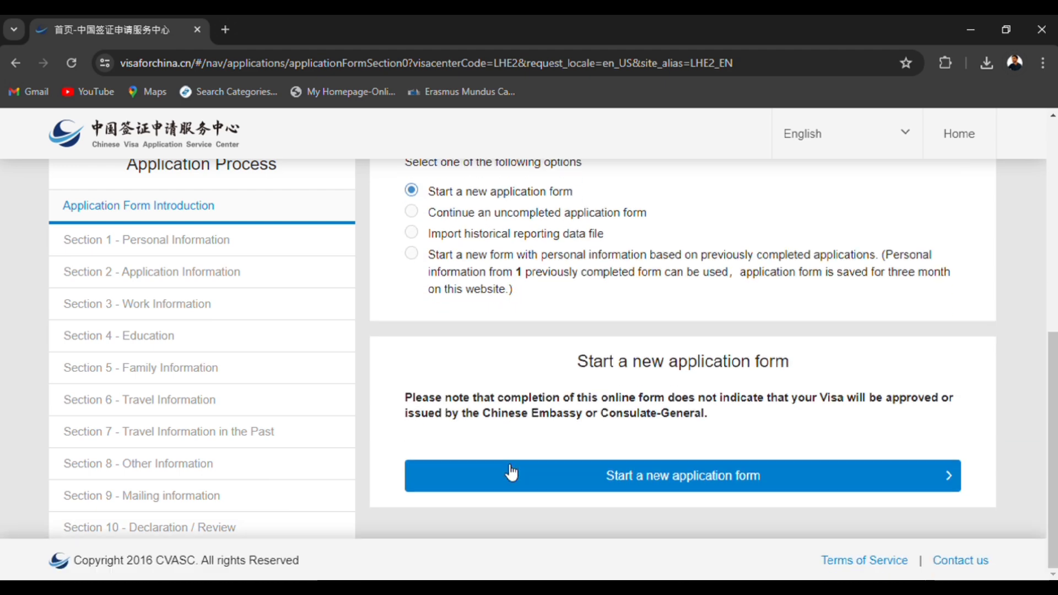
# Start the new application form and complete the slide verification.
pyautogui.click(659, 477)
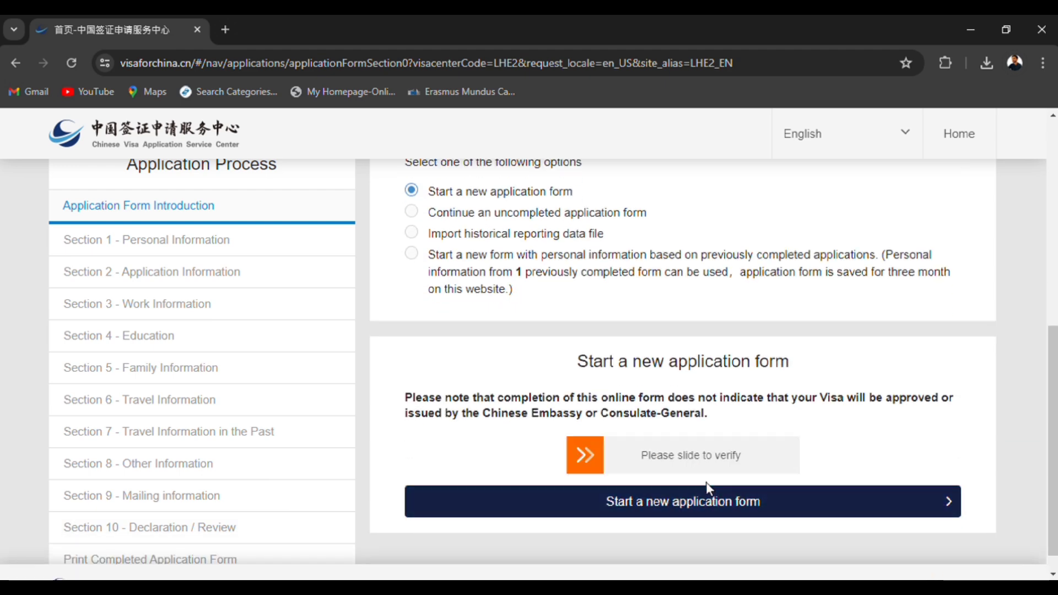
pyautogui.moveTo(601, 466); pyautogui.dragTo(808, 465)
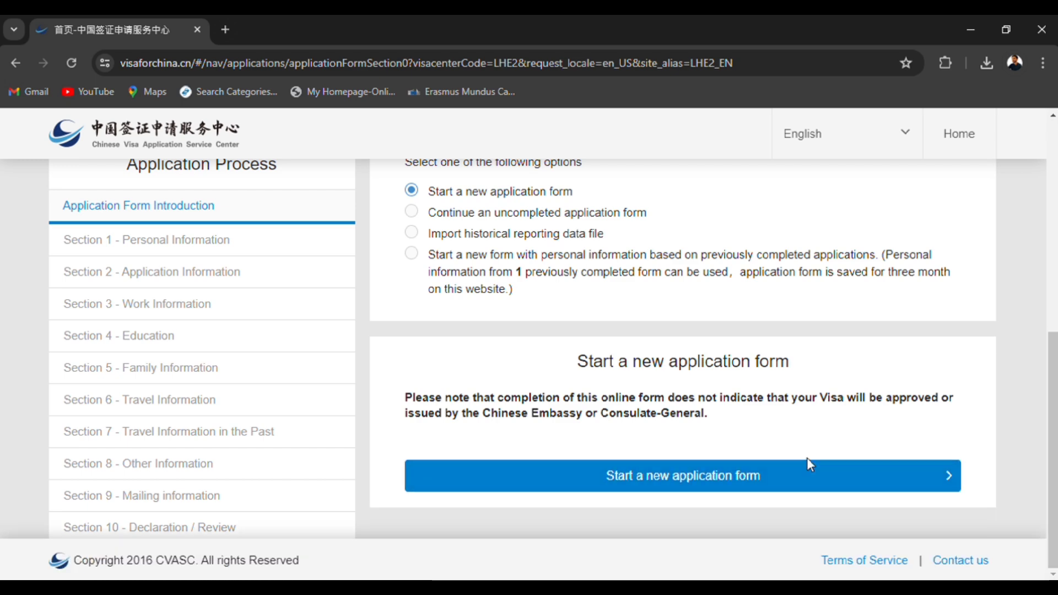
pyautogui.click(807, 464)
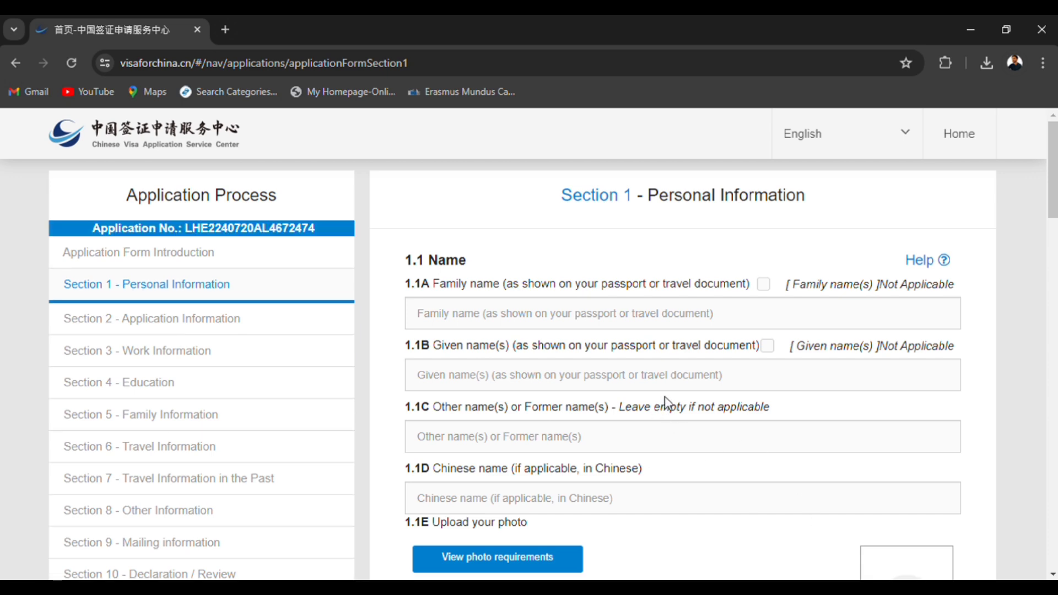
# Enter the applicant's family name and given name in Section 1, leaving the other names and Chinese name empty.
pyautogui.click(572, 322)
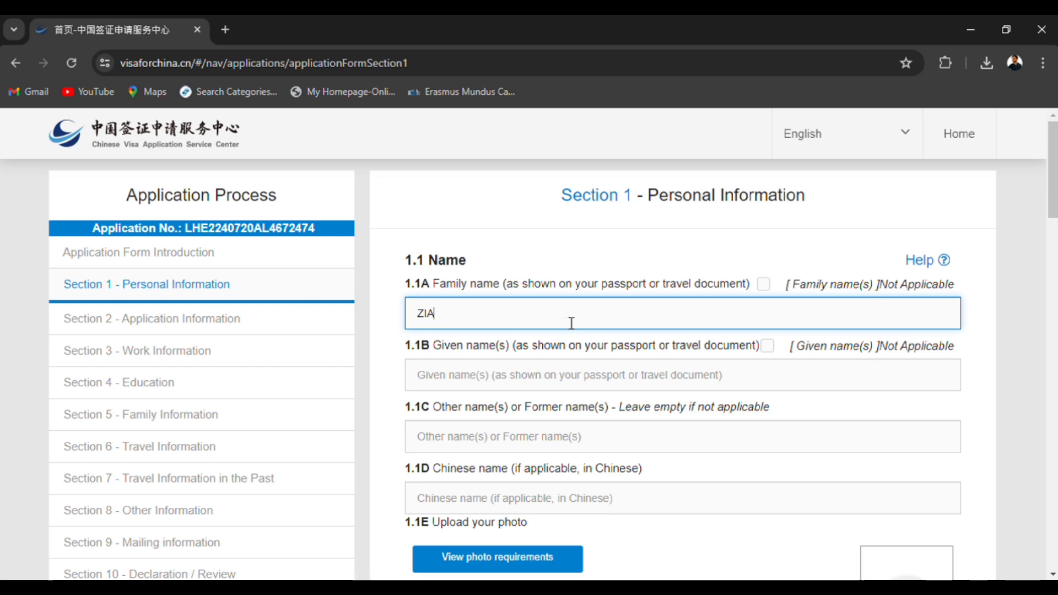
pyautogui.click(550, 376)
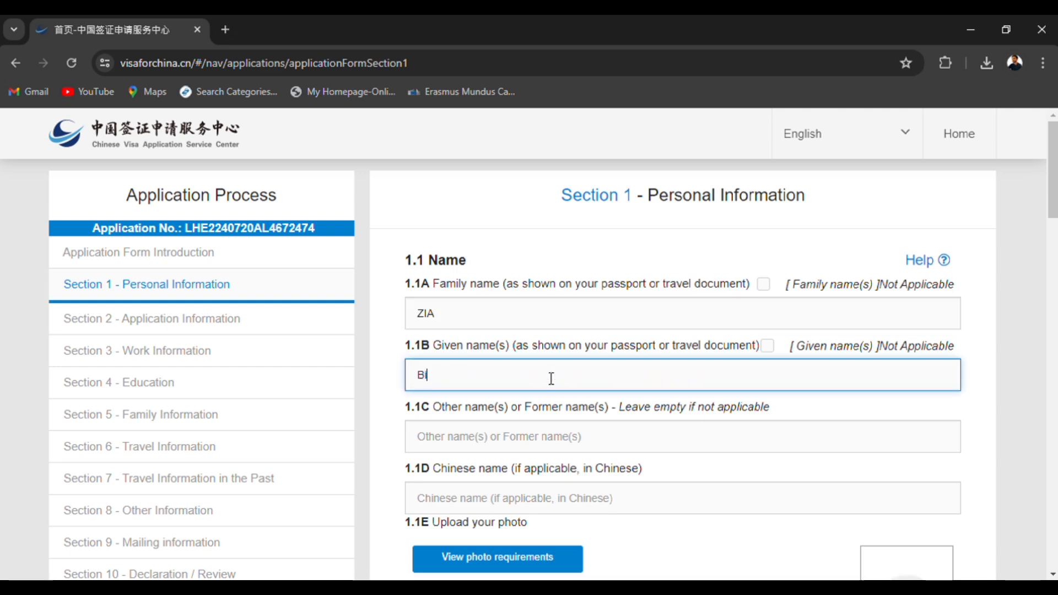
pyautogui.scroll(-4, 532, 433)
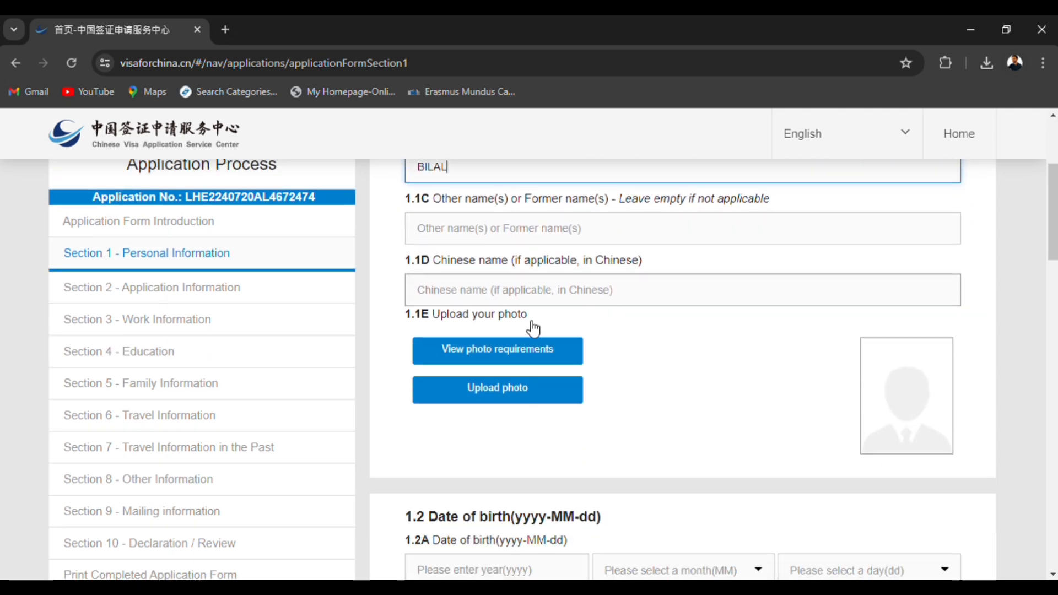
pyautogui.click(530, 295)
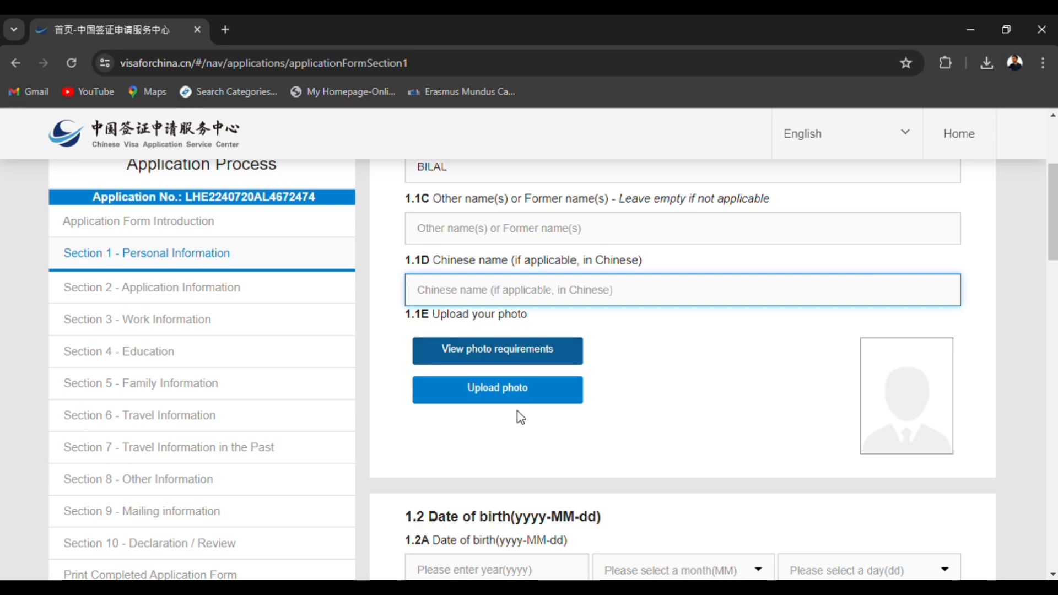
# View the photo requirements for the Chinese visa application, and close that page to return to the form.
pyautogui.click(512, 357)
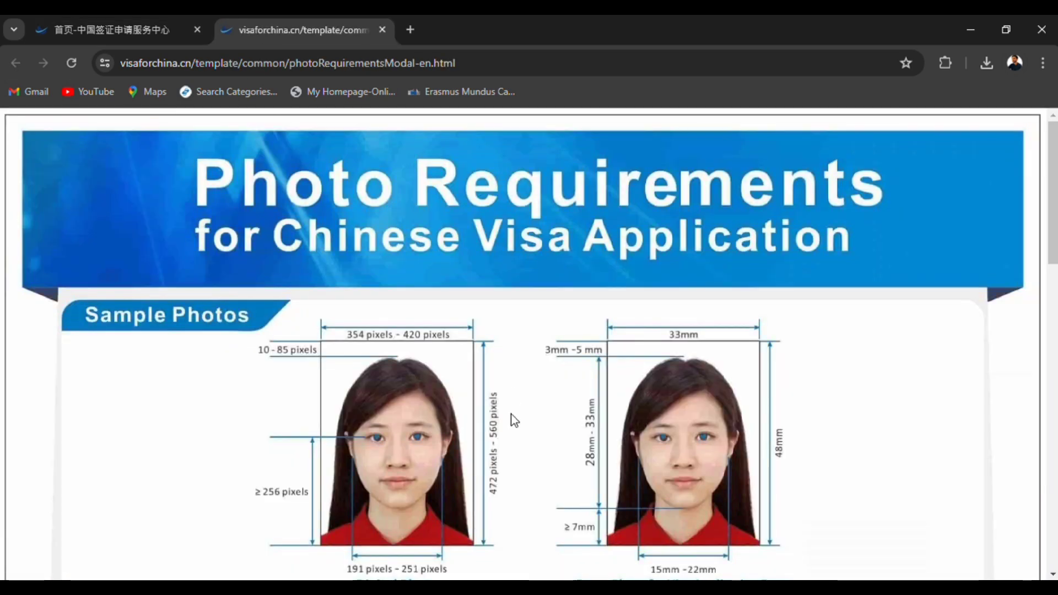
pyautogui.scroll(-5, 511, 414)
pyautogui.scroll(-10, 511, 414)
pyautogui.scroll(15, 511, 414)
pyautogui.click(173, 19)
pyautogui.click(383, 29)
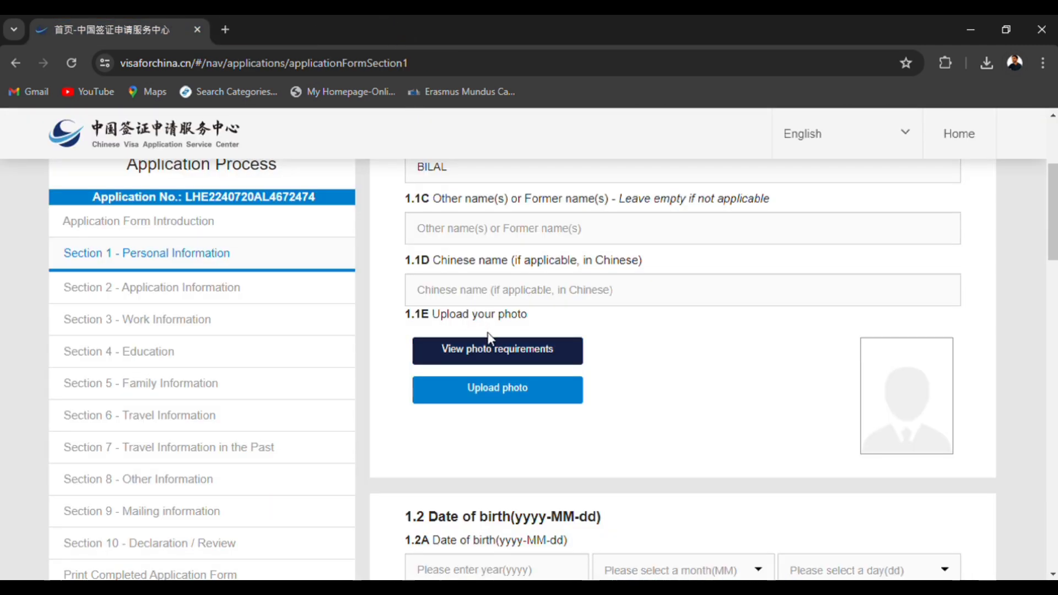
# Upload the applicant's photo in item 1.1E and check whether it qualifies.
pyautogui.click(496, 388)
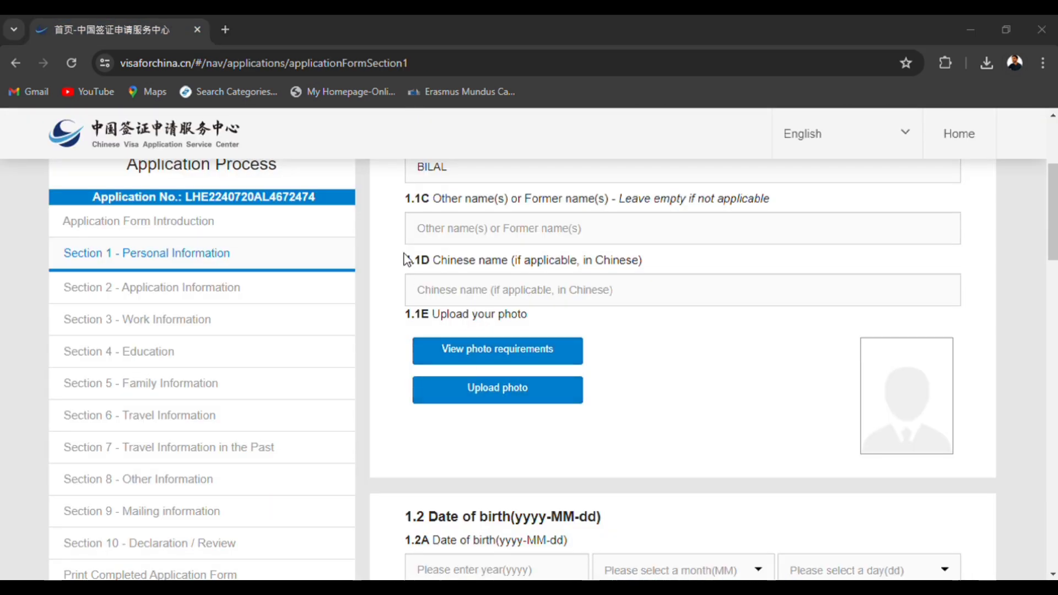
pyautogui.moveTo(672, 365); pyautogui.dragTo(633, 365)
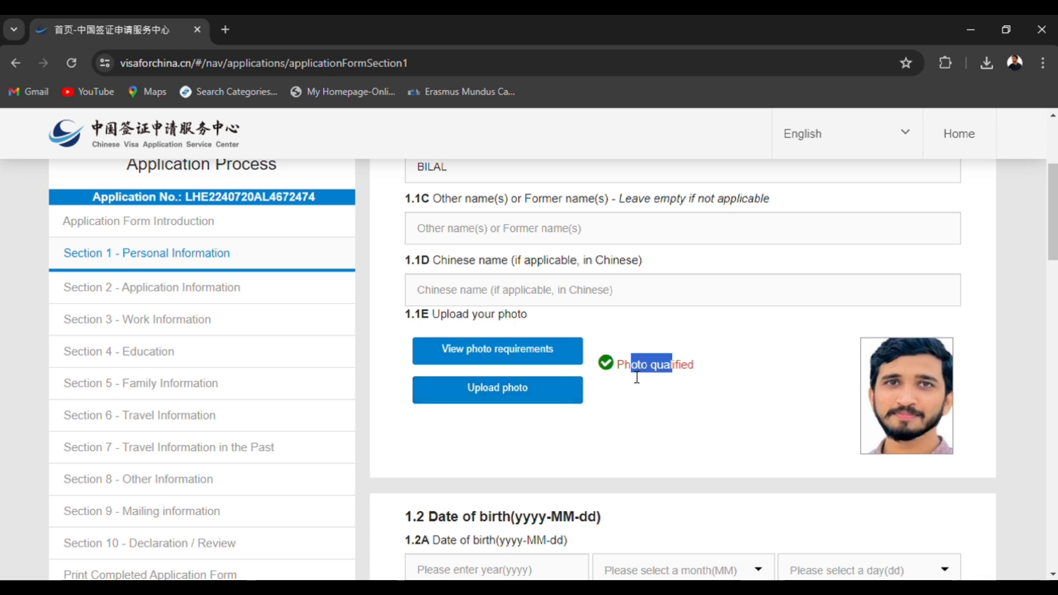
# Fill in the applicant's date of birth in item 1.2A with year, month and day.
pyautogui.scroll(-3, 650, 425)
pyautogui.scroll(-2, 652, 425)
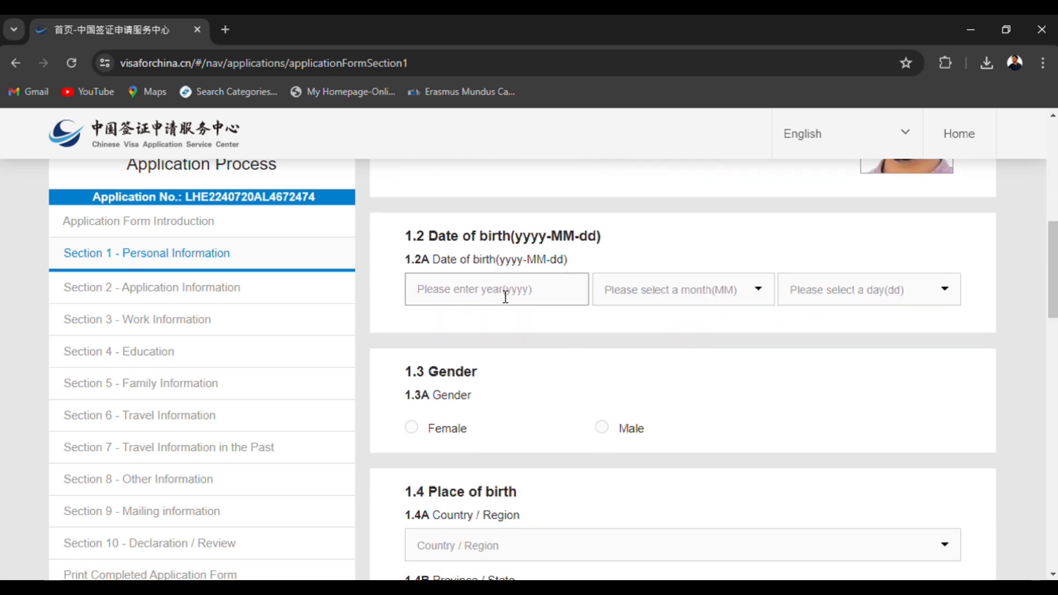
pyautogui.click(506, 298)
pyautogui.write('2000')
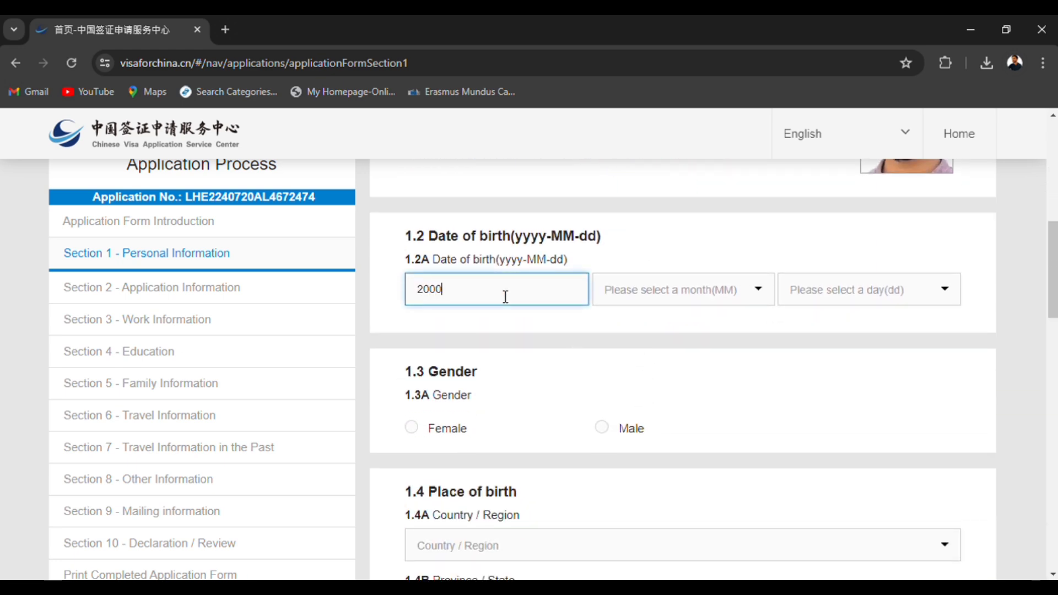
pyautogui.click(640, 300)
pyautogui.click(638, 345)
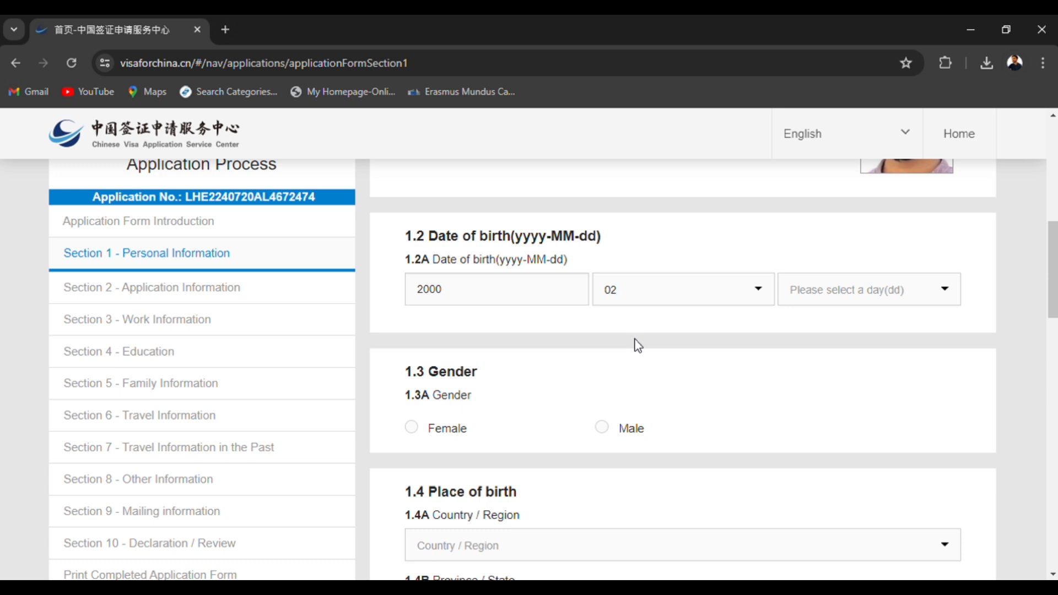
pyautogui.click(820, 296)
pyautogui.write('26')
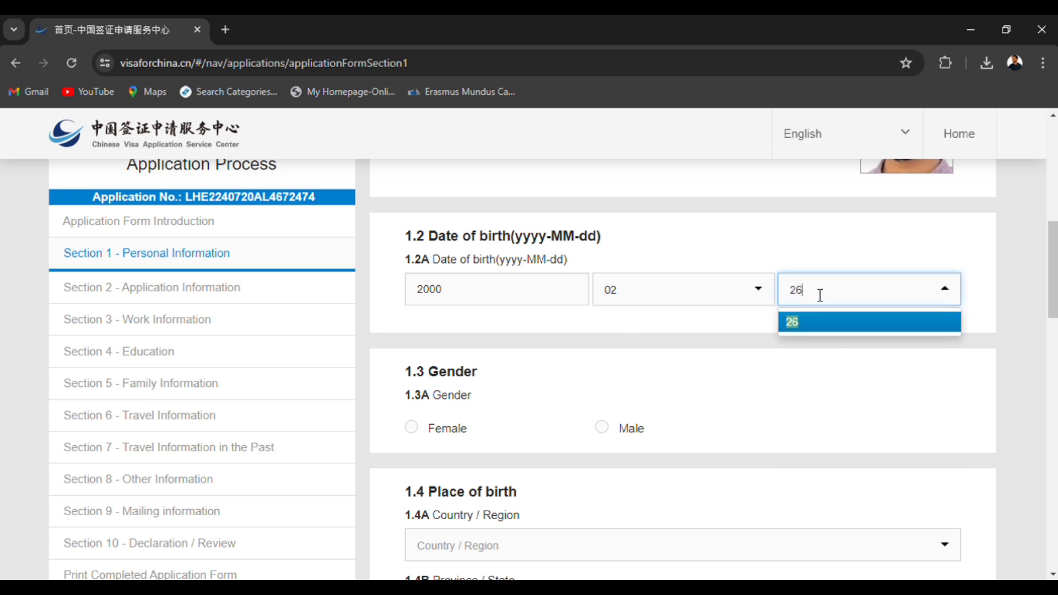
pyautogui.click(816, 325)
pyautogui.scroll(-2, 520, 378)
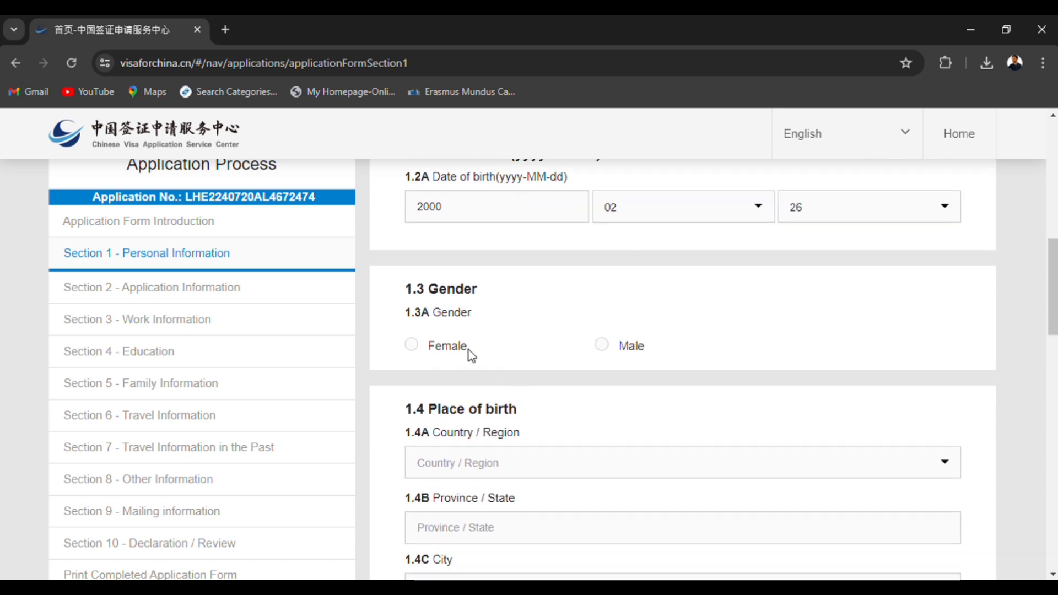
# Set the gender to Male and enter the place of birth as Pakistan, province Punjab, city Sialkot.
pyautogui.click(602, 345)
pyautogui.scroll(-3, 574, 432)
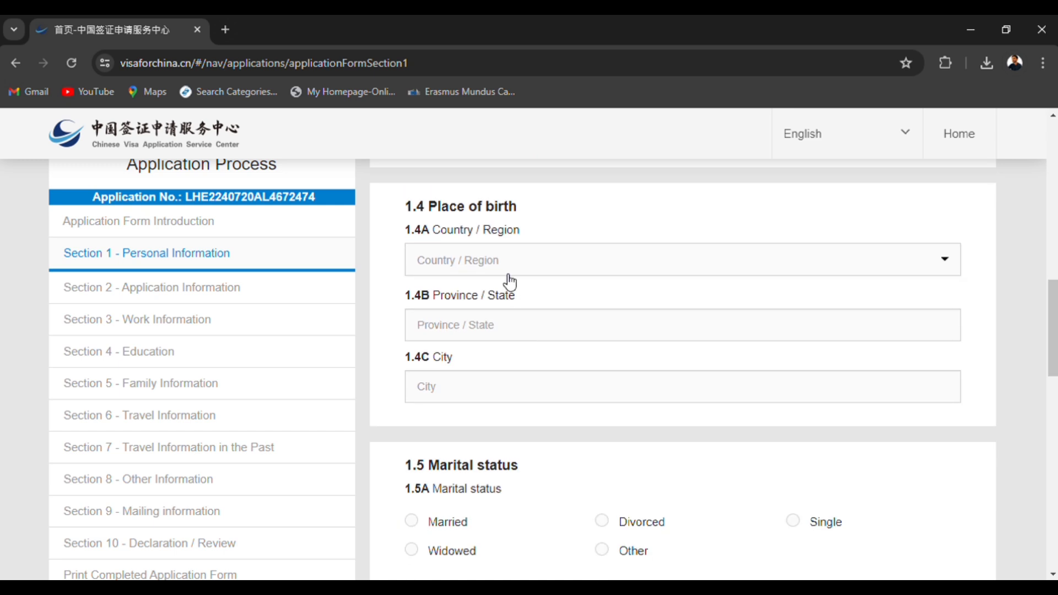
pyautogui.click(510, 272)
pyautogui.write('pak')
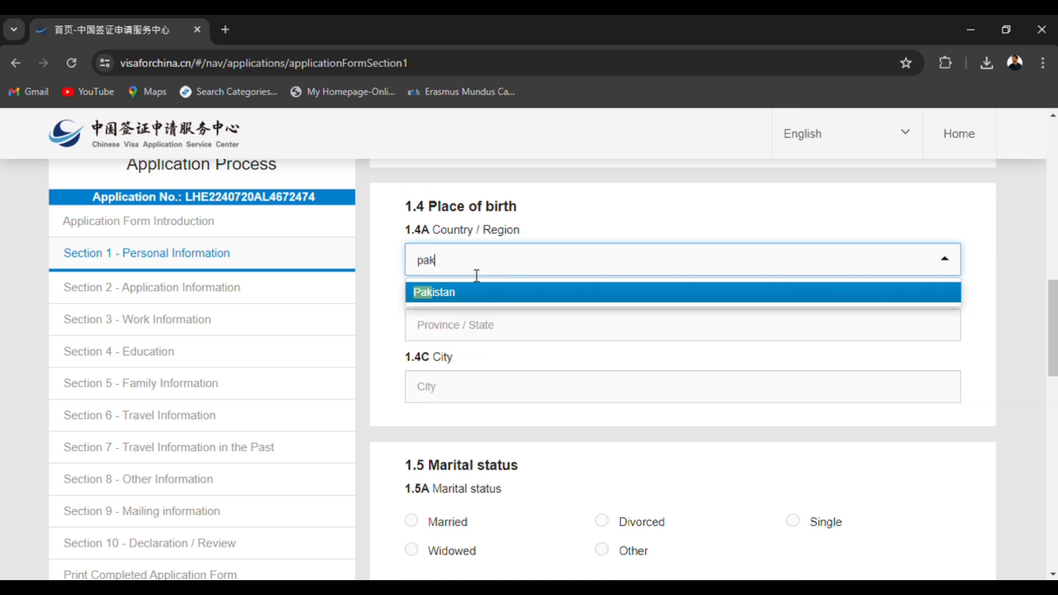
pyautogui.press('Return')
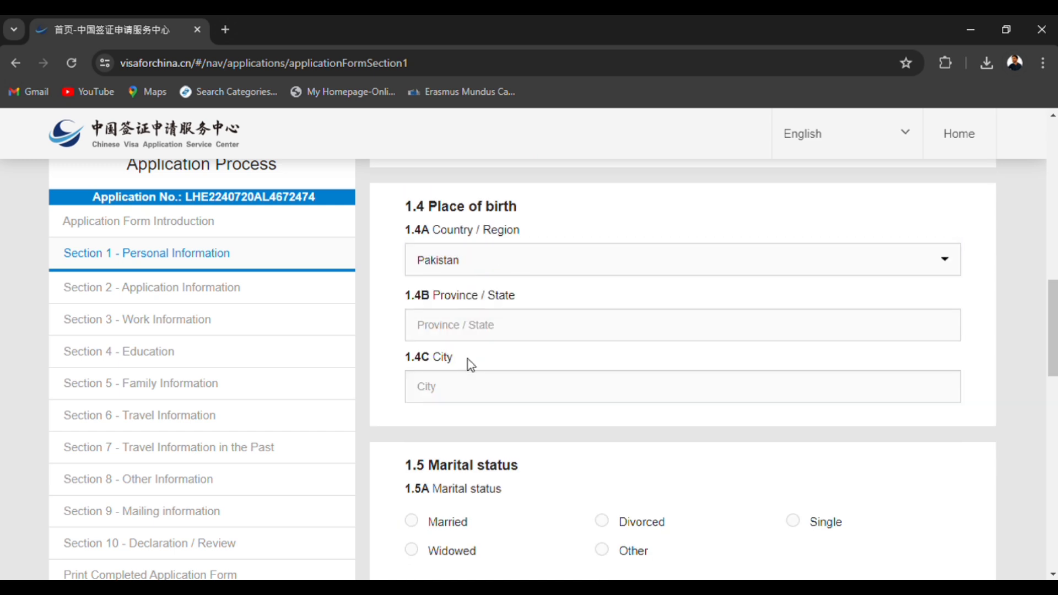
pyautogui.click(474, 324)
pyautogui.write('Punjab')
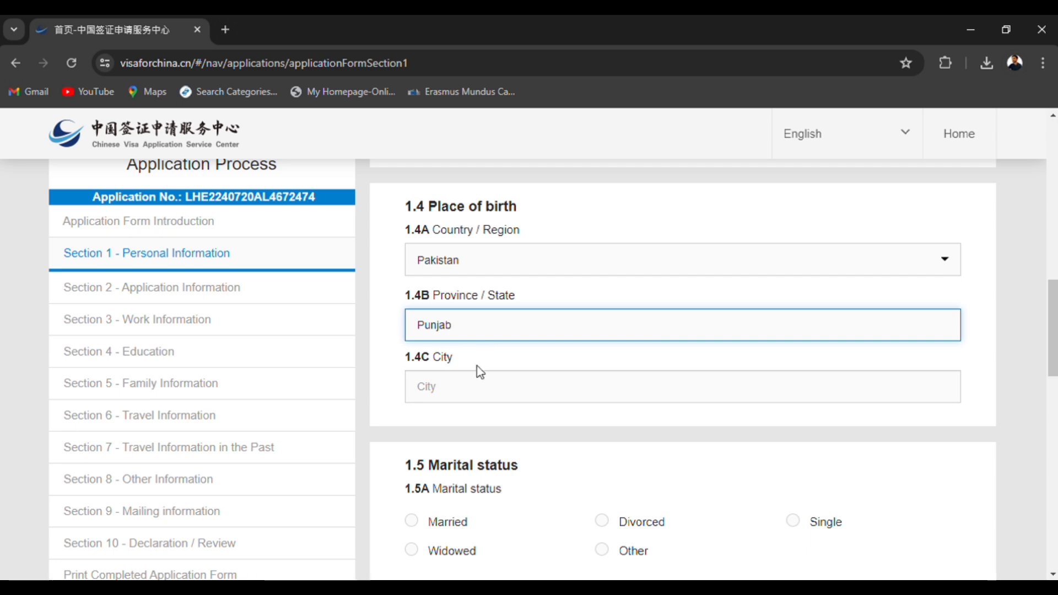
pyautogui.click(485, 383)
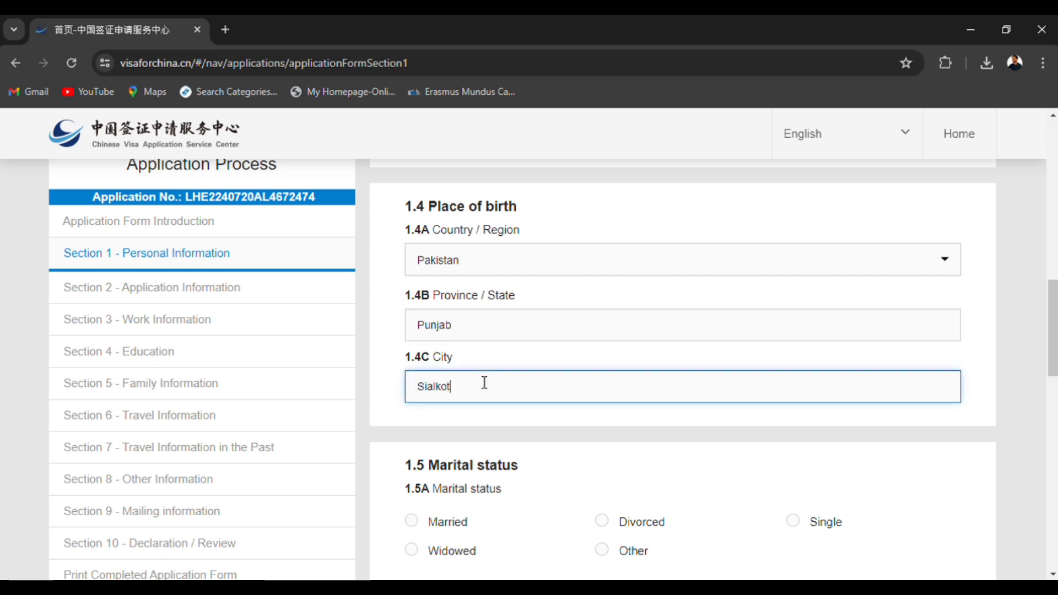
# Set the marital status to Single and the current nationality to Pakistan.
pyautogui.scroll(-4, 487, 459)
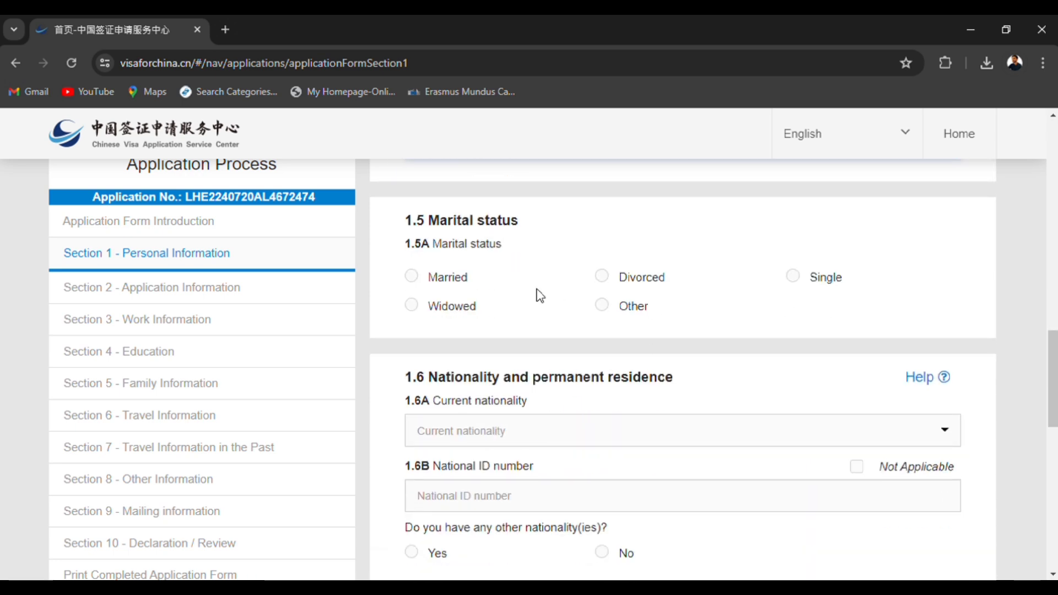
pyautogui.click(794, 281)
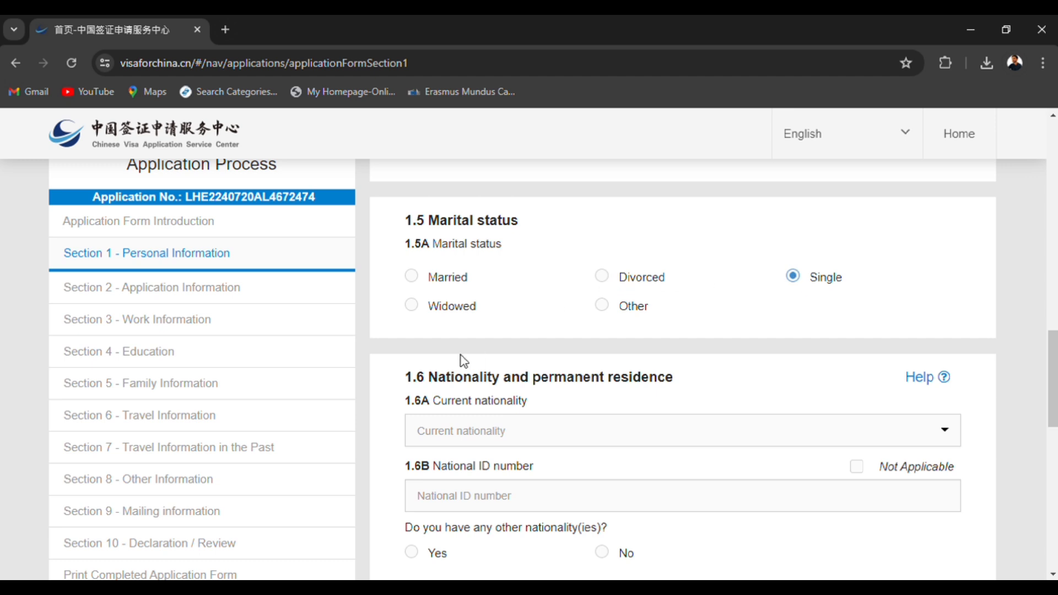
pyautogui.scroll(-1, 467, 378)
pyautogui.click(467, 388)
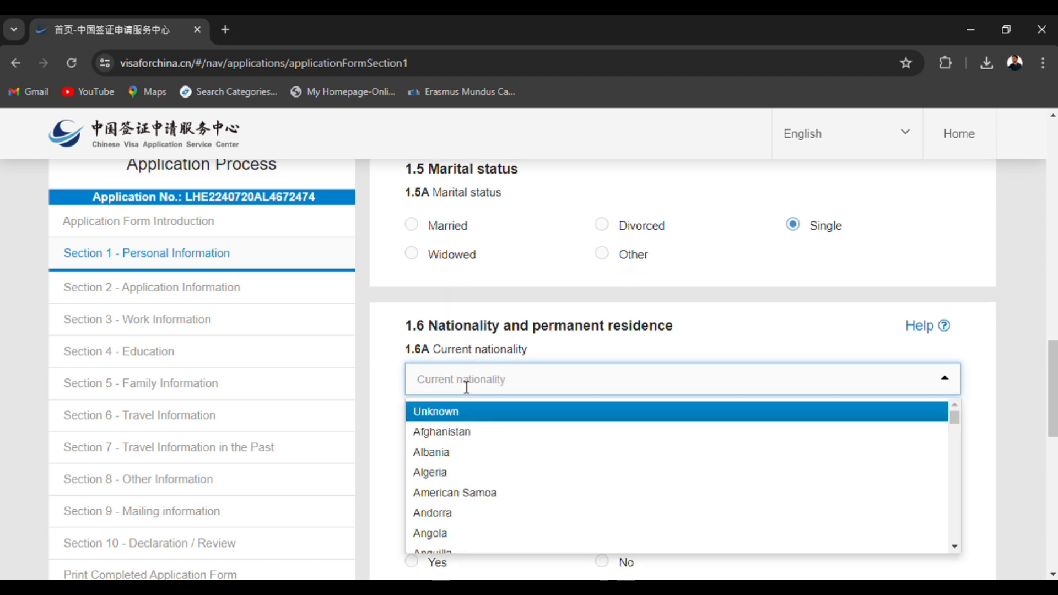
pyautogui.write('p')
pyautogui.press('Return')
# Enter the applicant's national ID number in item 1.6B.
pyautogui.click(488, 451)
pyautogui.scroll(-3, 485, 450)
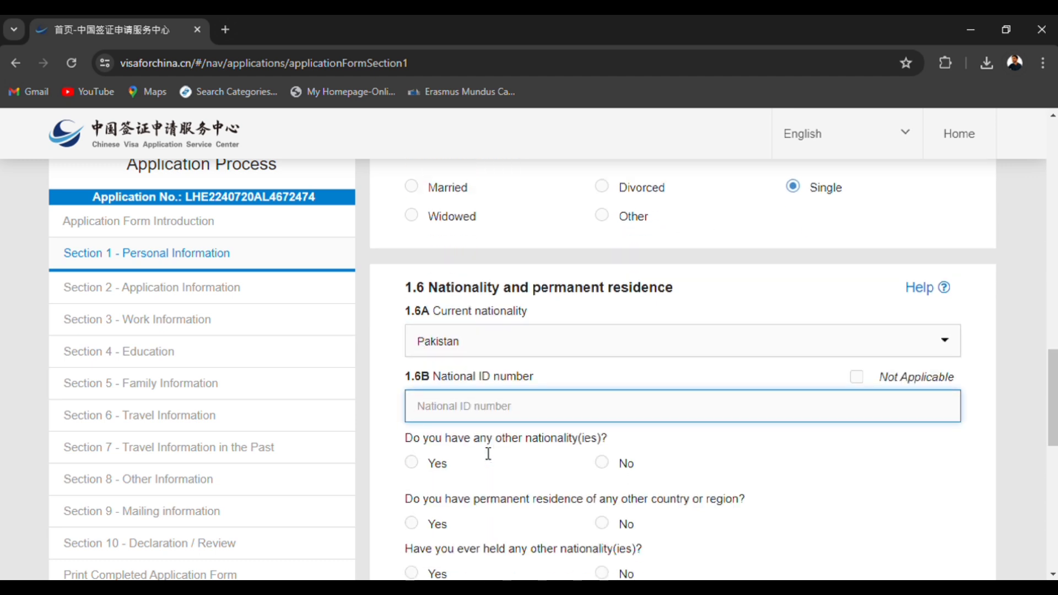
pyautogui.write('3460p')
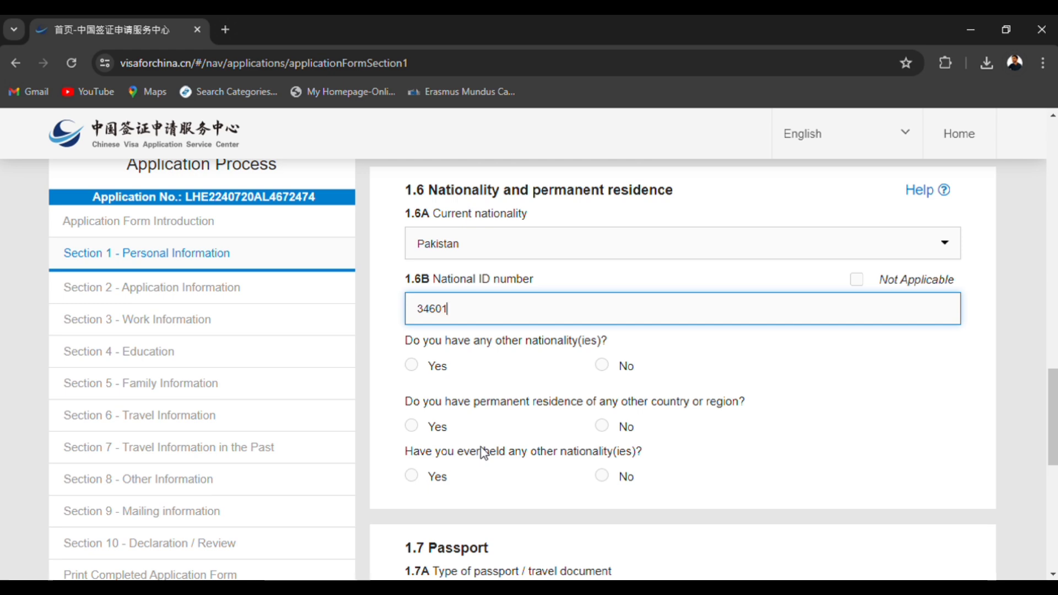
# Answer No to the questions on other nationalities, permanent residence elsewhere and formerly held nationalities.
pyautogui.click(618, 368)
pyautogui.scroll(-1, 607, 424)
pyautogui.scroll(-2, 543, 306)
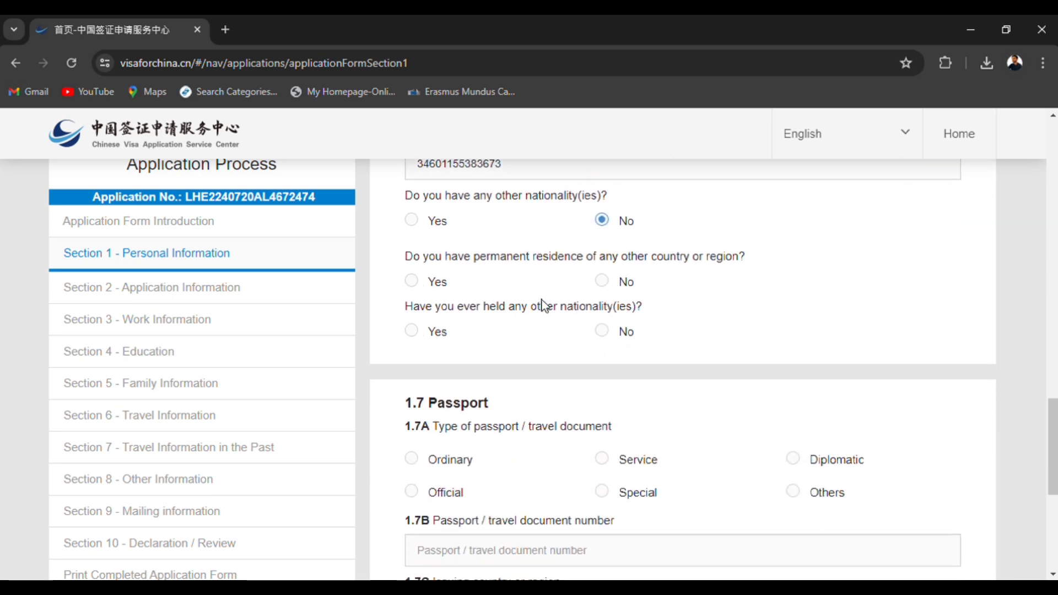
pyautogui.moveTo(554, 257); pyautogui.dragTo(756, 253)
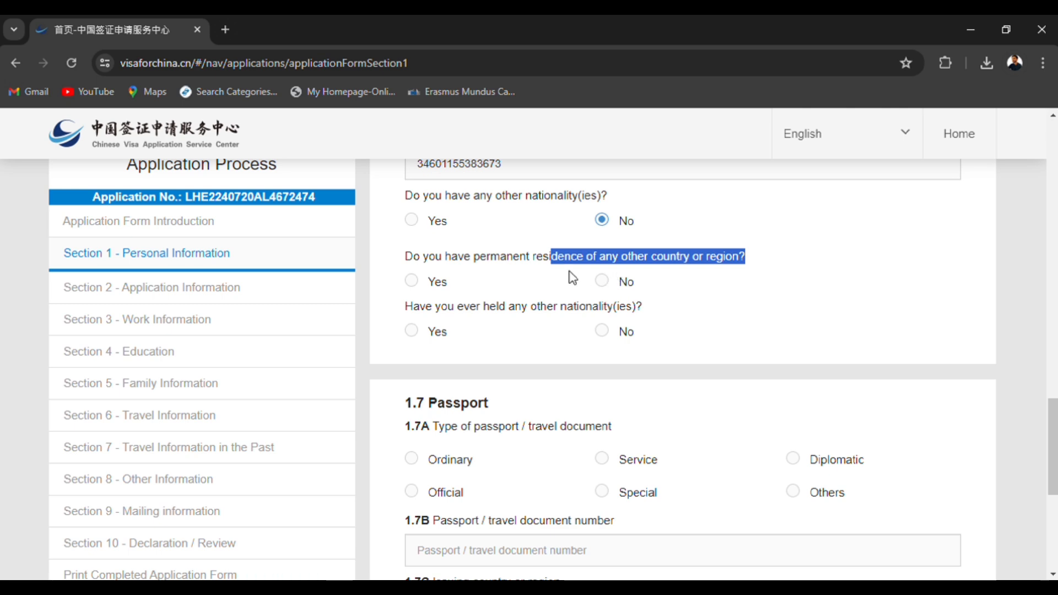
pyautogui.click(460, 267)
pyautogui.moveTo(460, 267); pyautogui.dragTo(587, 273)
pyautogui.click(607, 285)
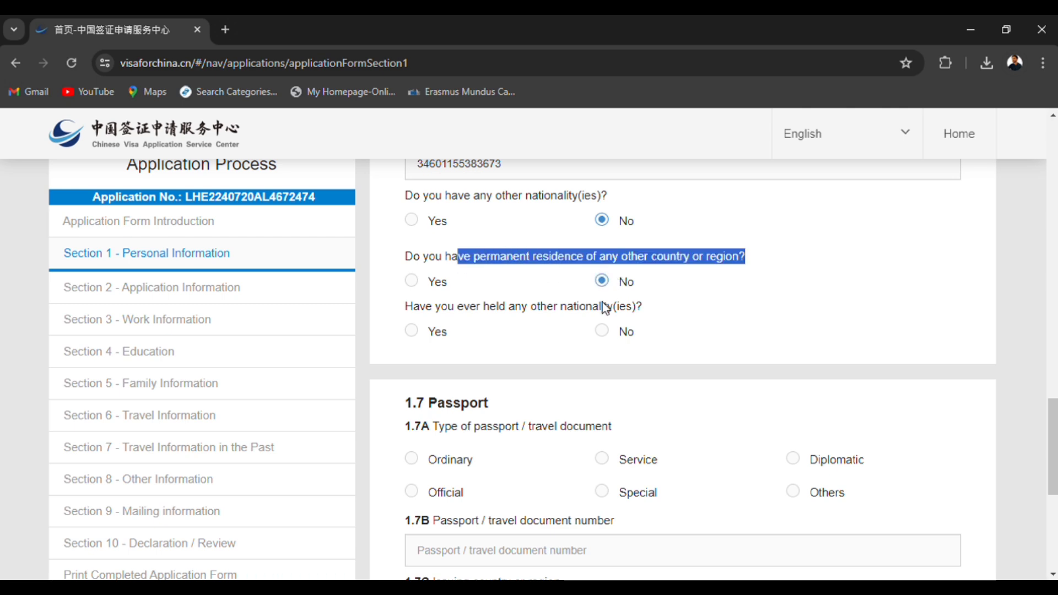
pyautogui.moveTo(491, 308); pyautogui.dragTo(591, 316)
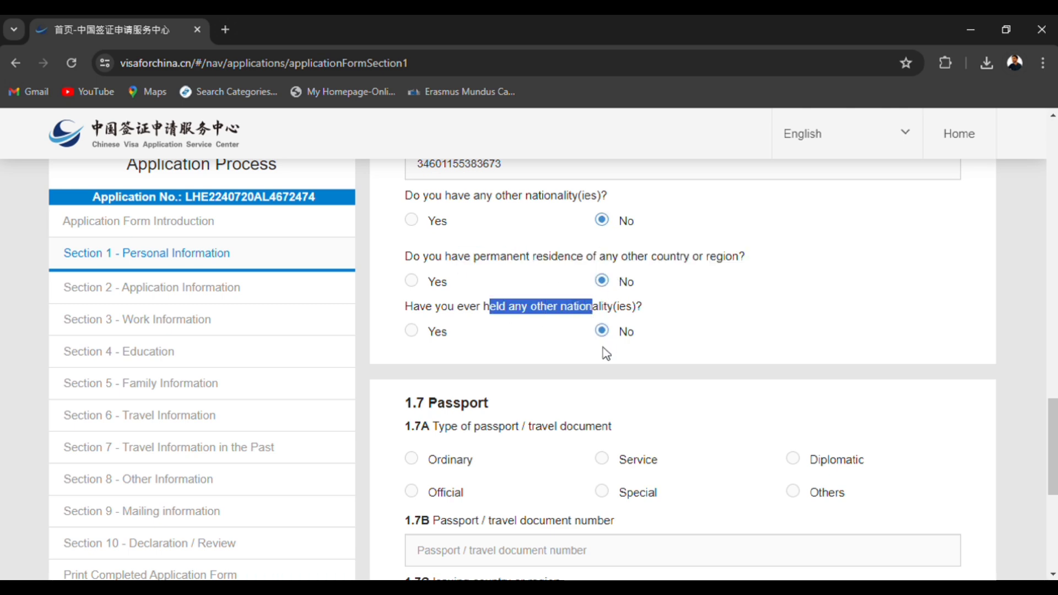
# Choose Ordinary as the passport type and enter the passport number in item 1.7B.
pyautogui.scroll(-5, 604, 355)
pyautogui.click(414, 218)
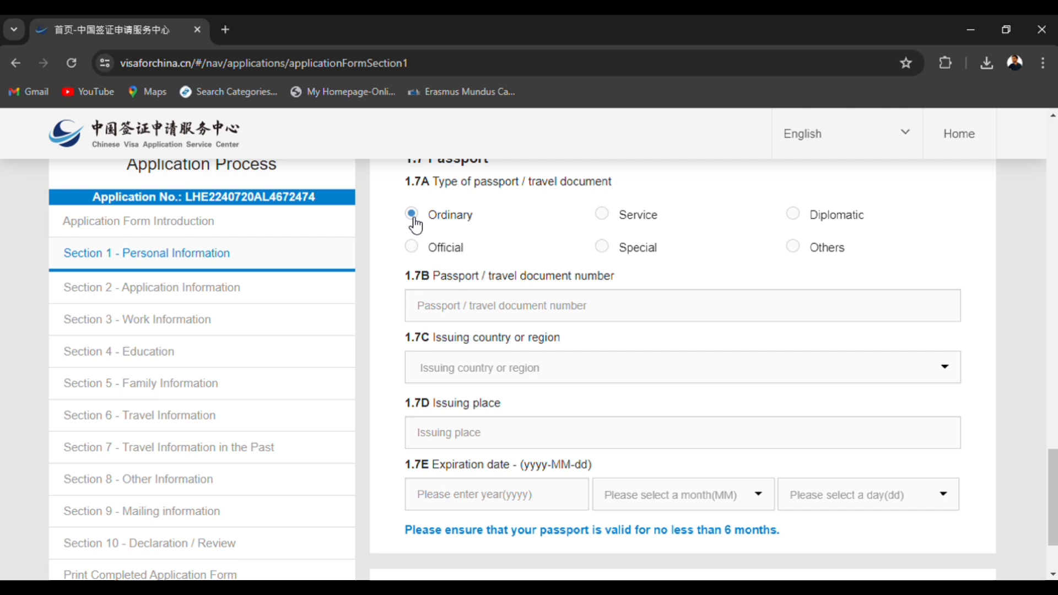
pyautogui.click(450, 316)
pyautogui.write('ab')
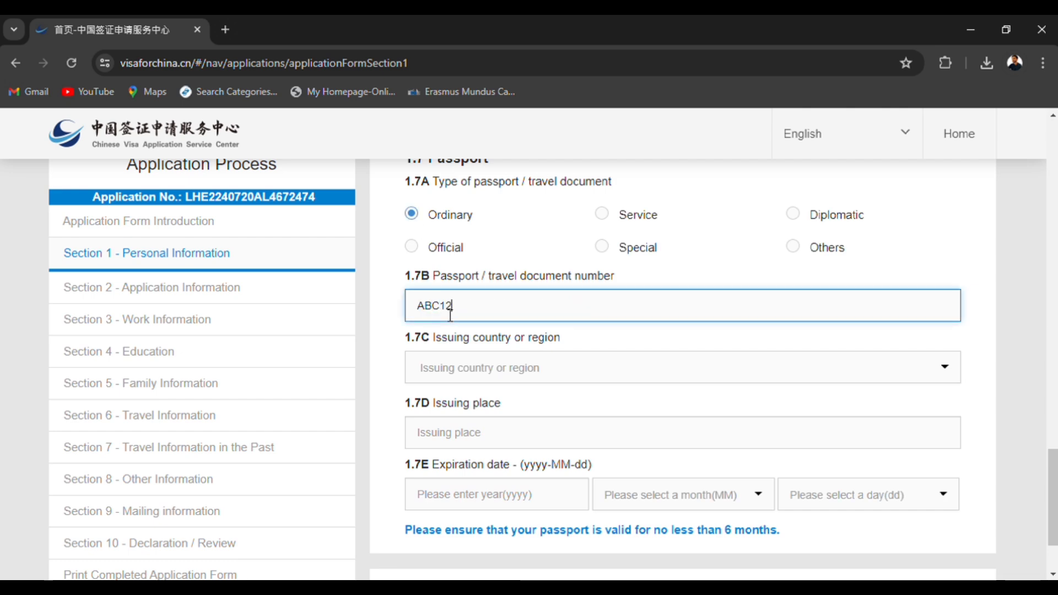
# Set the passport's issuing country to Pakistan and its issuing place to Lahore.
pyautogui.click(498, 380)
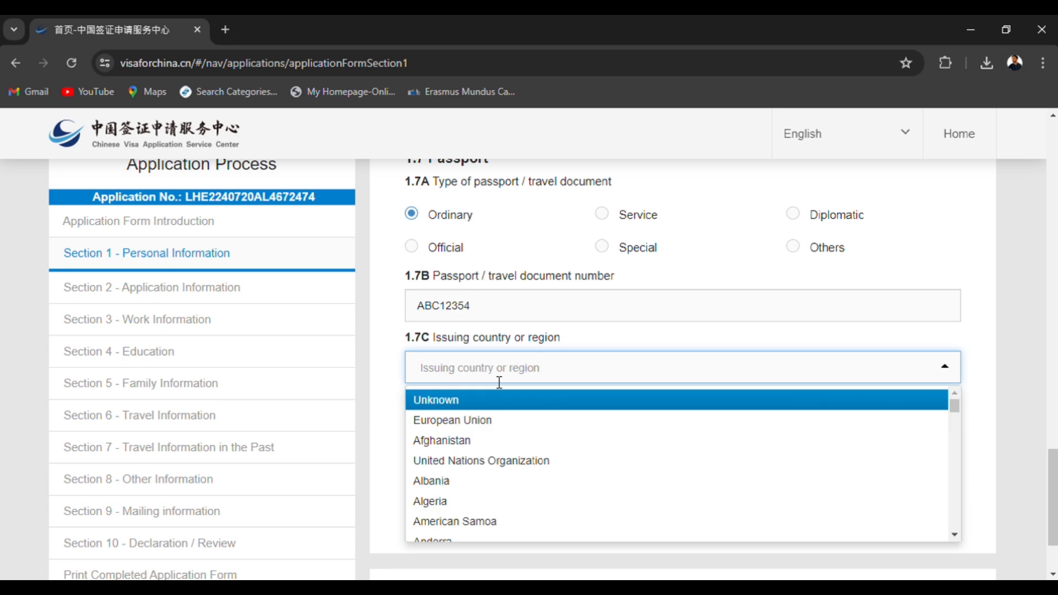
pyautogui.write('Pak')
pyautogui.click(492, 405)
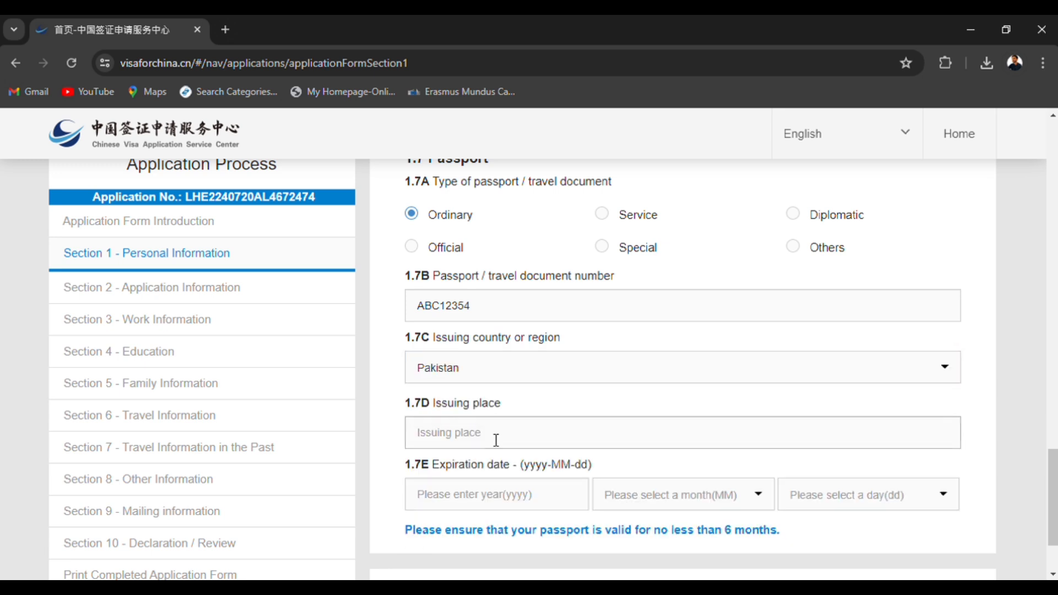
pyautogui.click(496, 440)
pyautogui.write('Lahore')
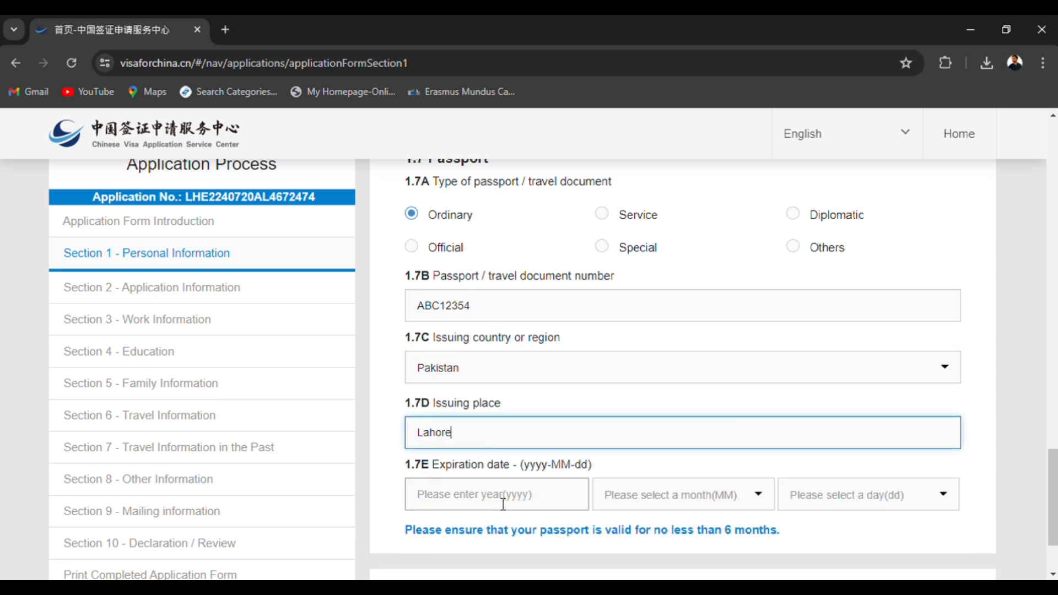
# Set the passport's expiration date to 2028-02-03 and proceed to Section 2.
pyautogui.click(503, 503)
pyautogui.write('2028')
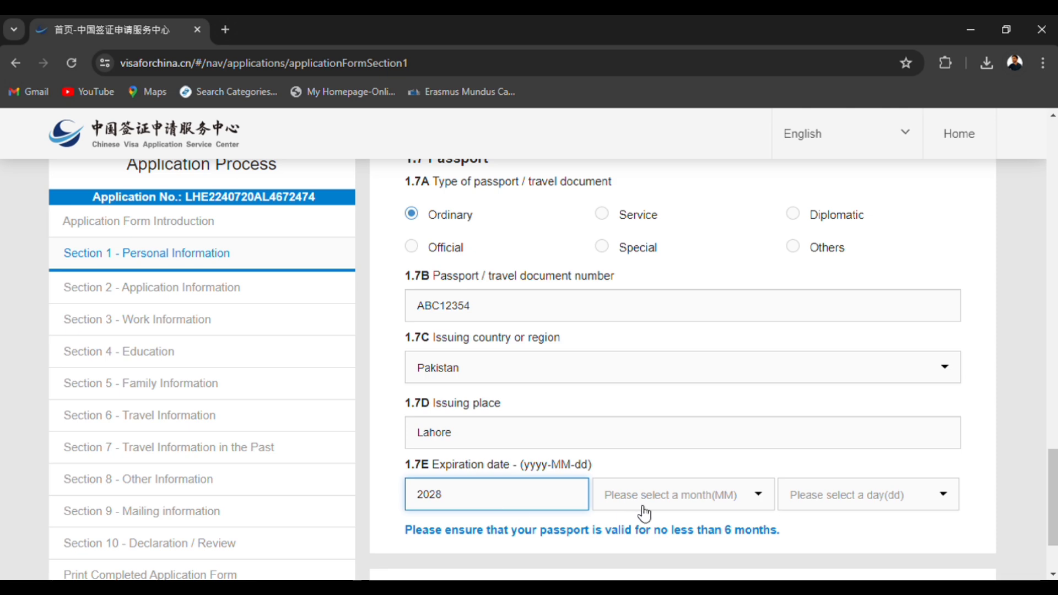
pyautogui.click(670, 500)
pyautogui.click(739, 546)
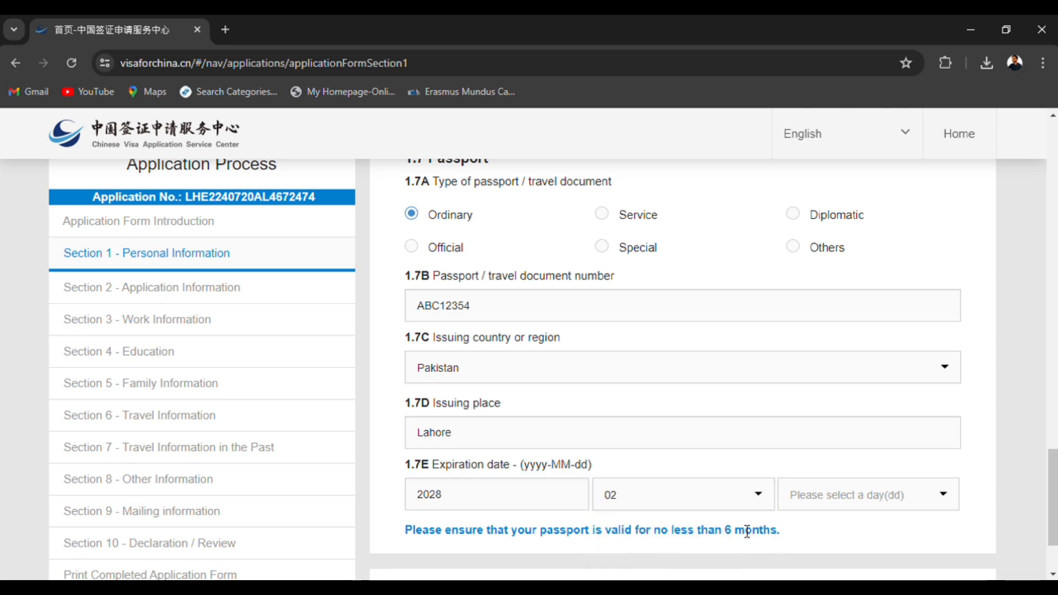
pyautogui.click(818, 490)
pyautogui.click(814, 573)
pyautogui.scroll(-2, 811, 558)
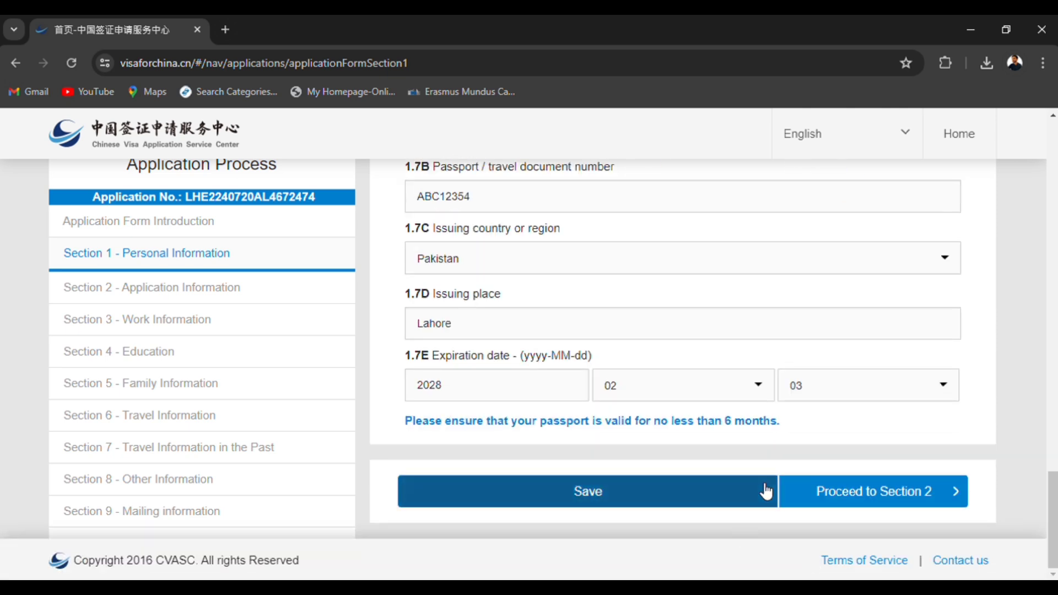
pyautogui.click(845, 508)
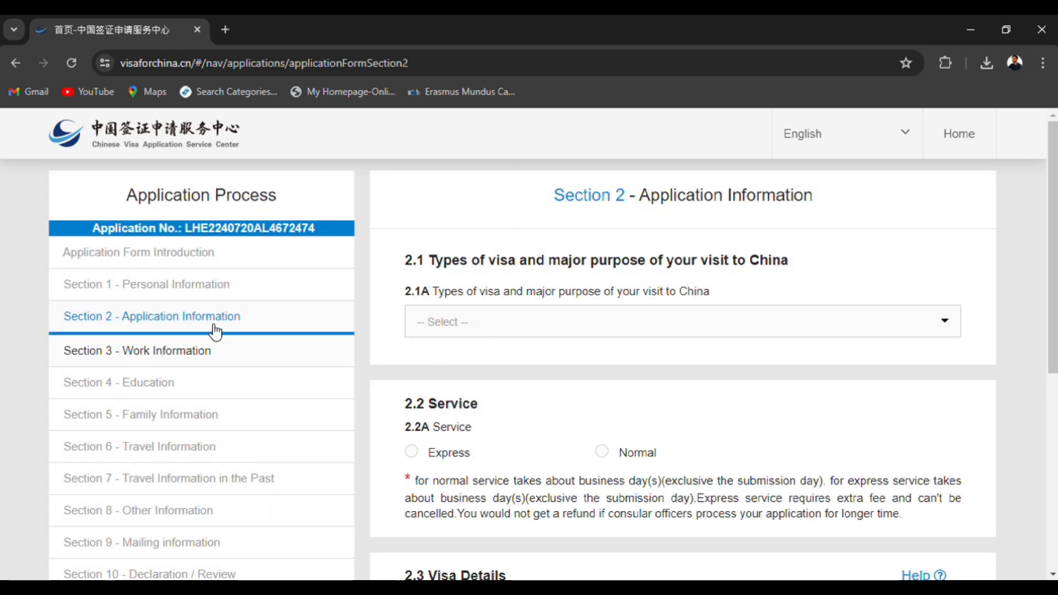
# Choose (X1)Study as the type of visa and major purpose of the visit in item 2.1A.
pyautogui.scroll(-5, 144, 371)
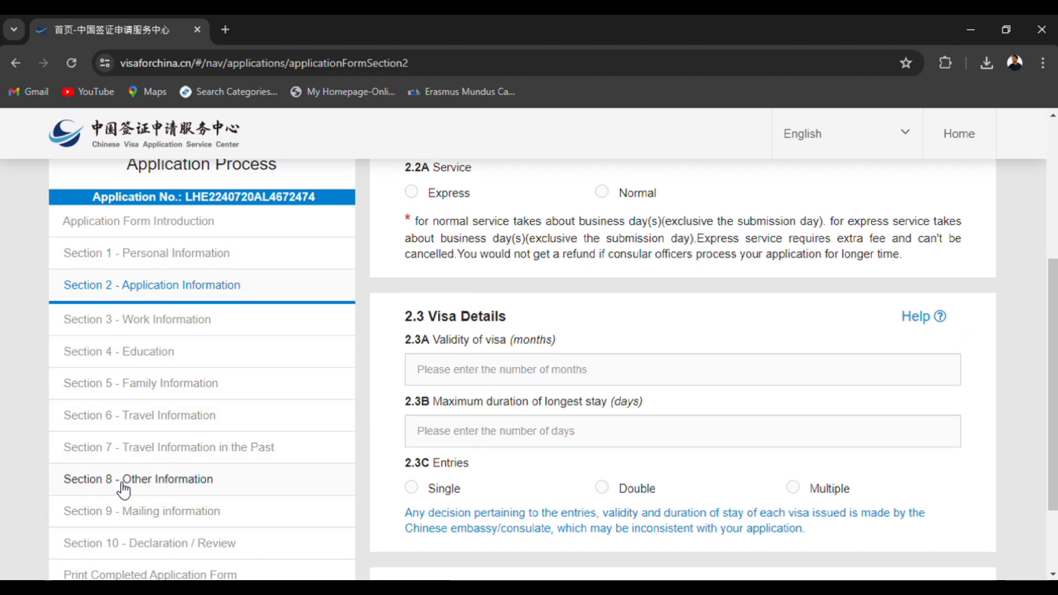
pyautogui.scroll(1, 528, 339)
pyautogui.scroll(3, 527, 339)
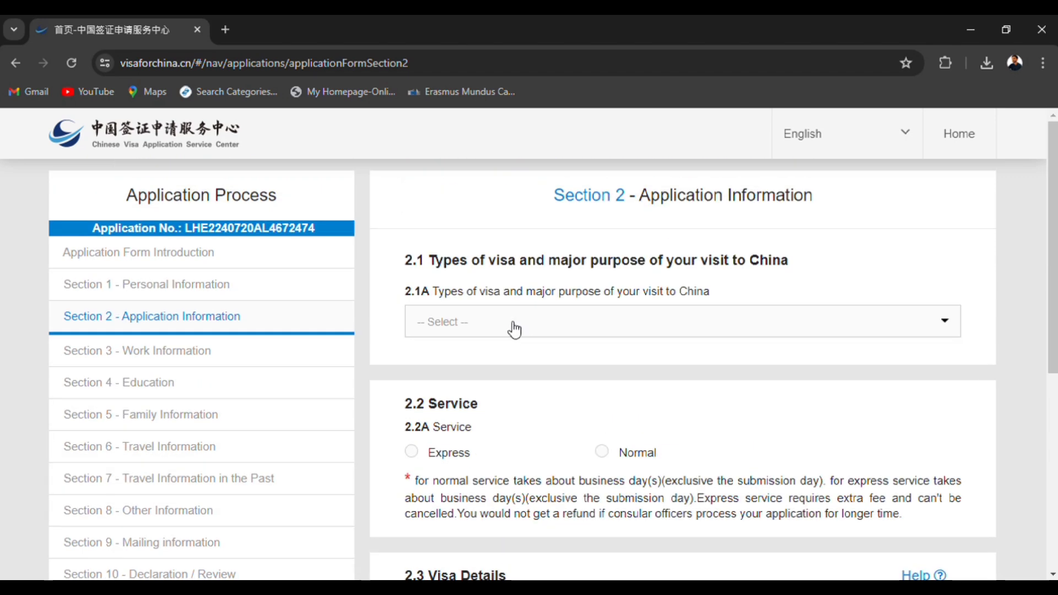
pyautogui.click(515, 329)
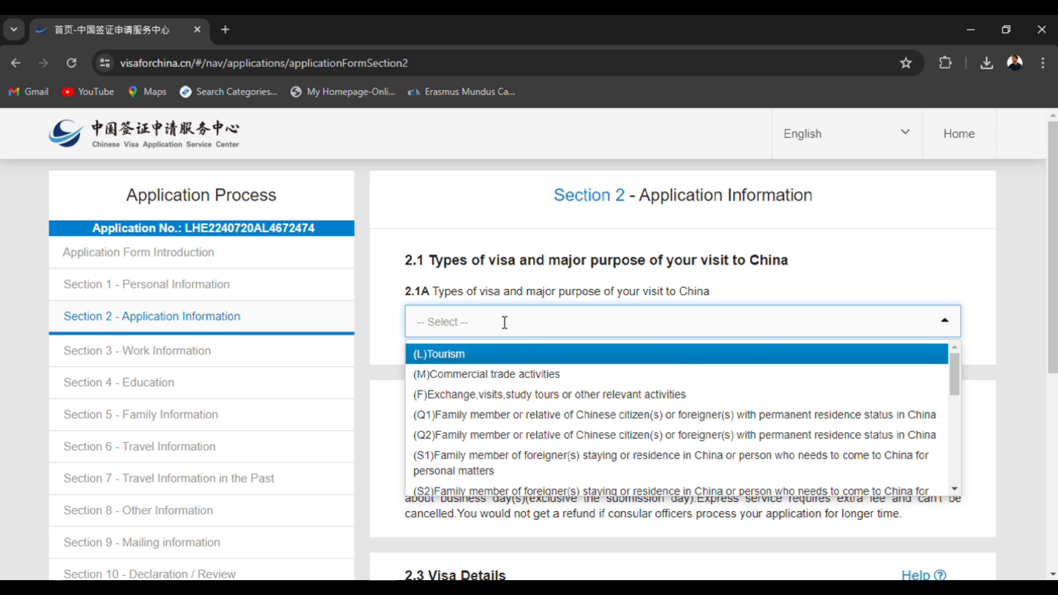
pyautogui.write('x')
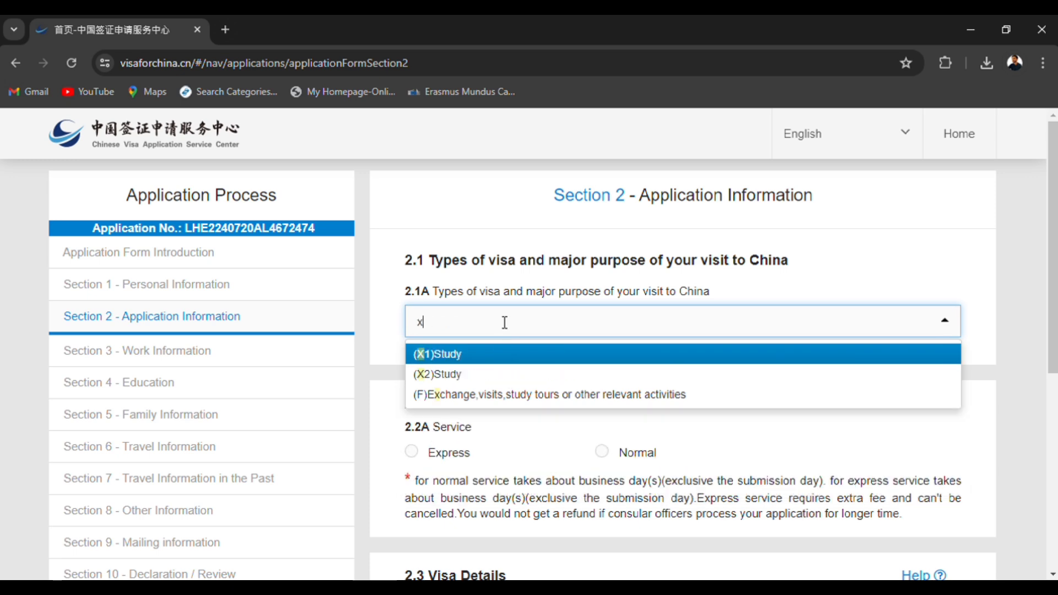
pyautogui.click(498, 360)
# Choose the Normal service in item 2.2A.
pyautogui.scroll(-2, 489, 432)
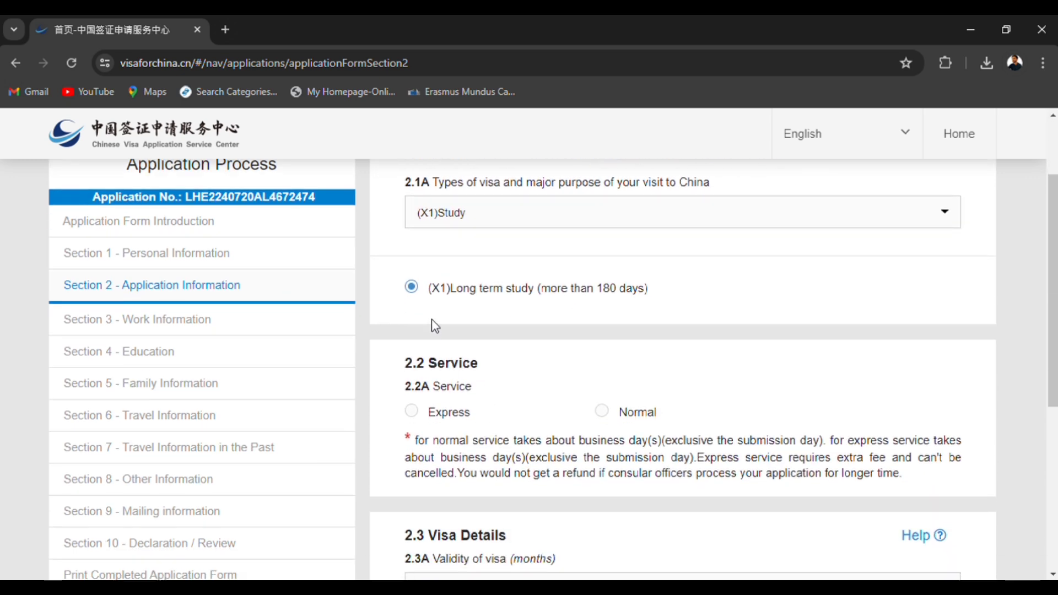
pyautogui.scroll(-2, 442, 325)
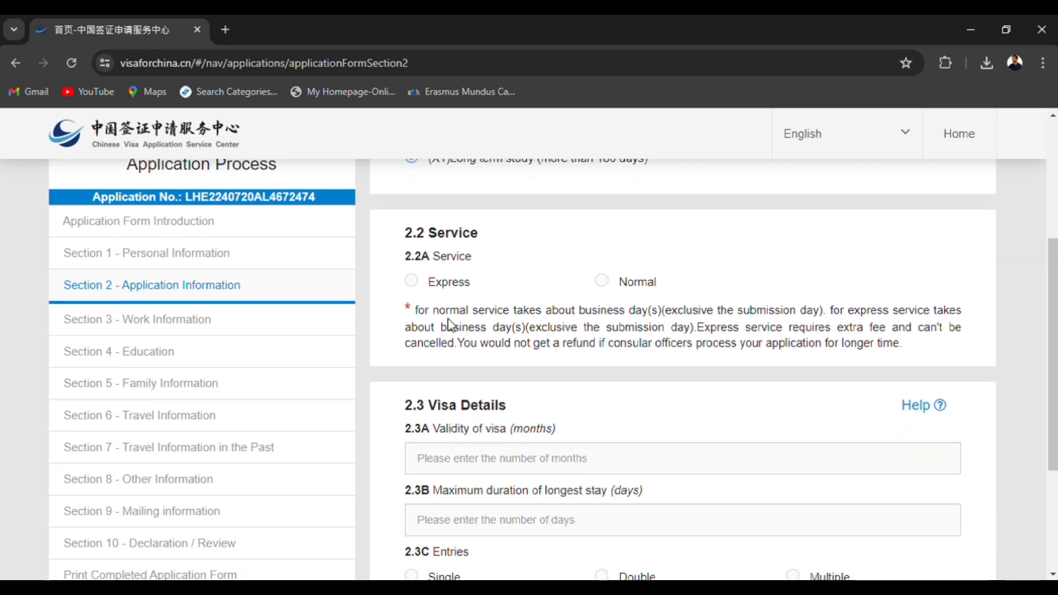
pyautogui.click(415, 285)
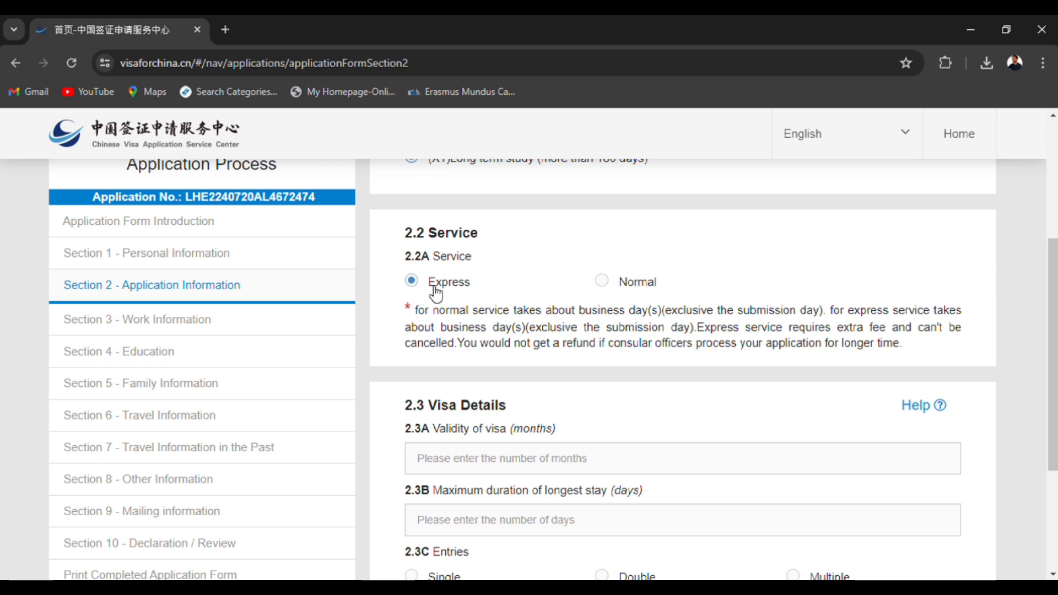
pyautogui.click(607, 284)
pyautogui.scroll(-1, 591, 388)
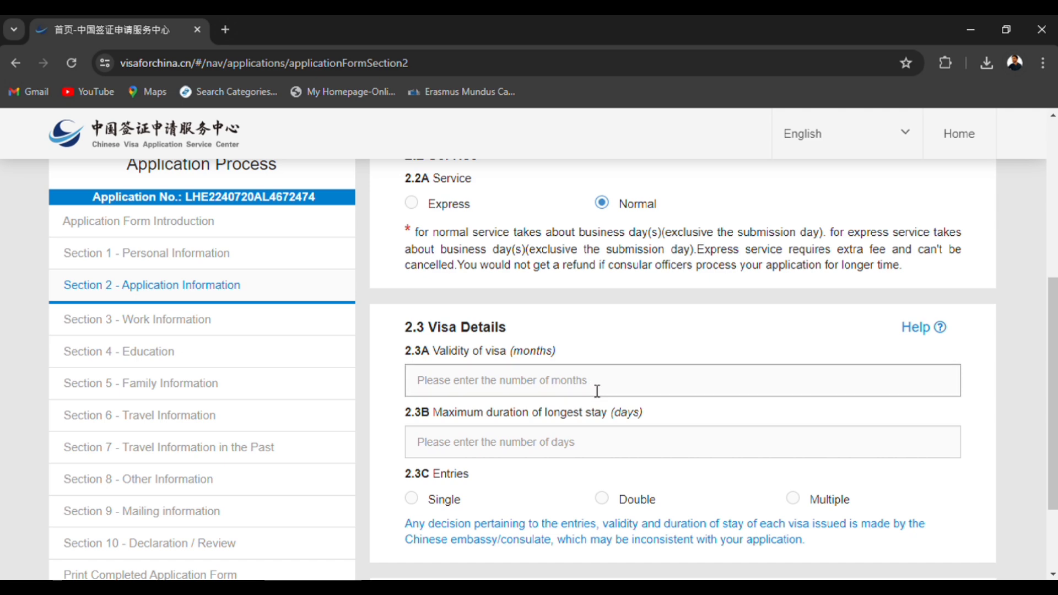
# Set the visa validity to 3 months, the longest stay to 90 days and entries to Single, and proceed to Section 3.
pyautogui.scroll(-2, 597, 391)
pyautogui.click(491, 283)
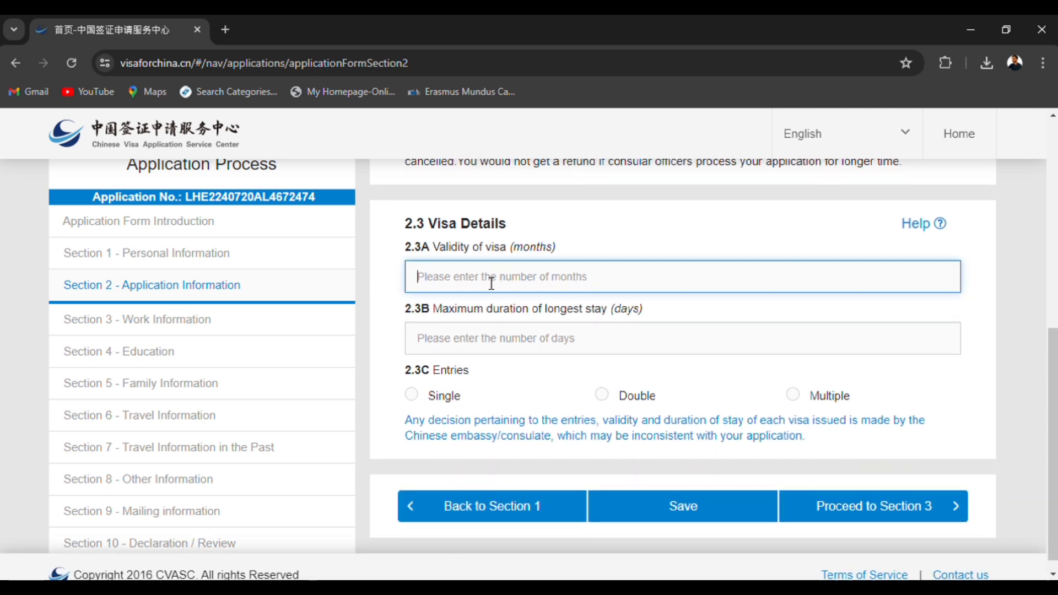
pyautogui.write('3')
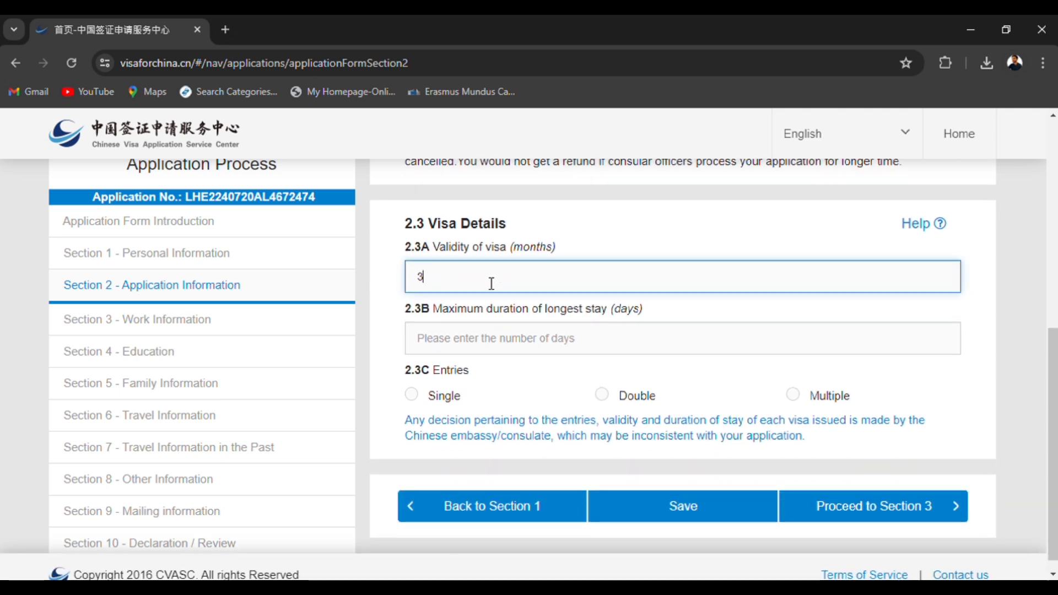
pyautogui.click(491, 348)
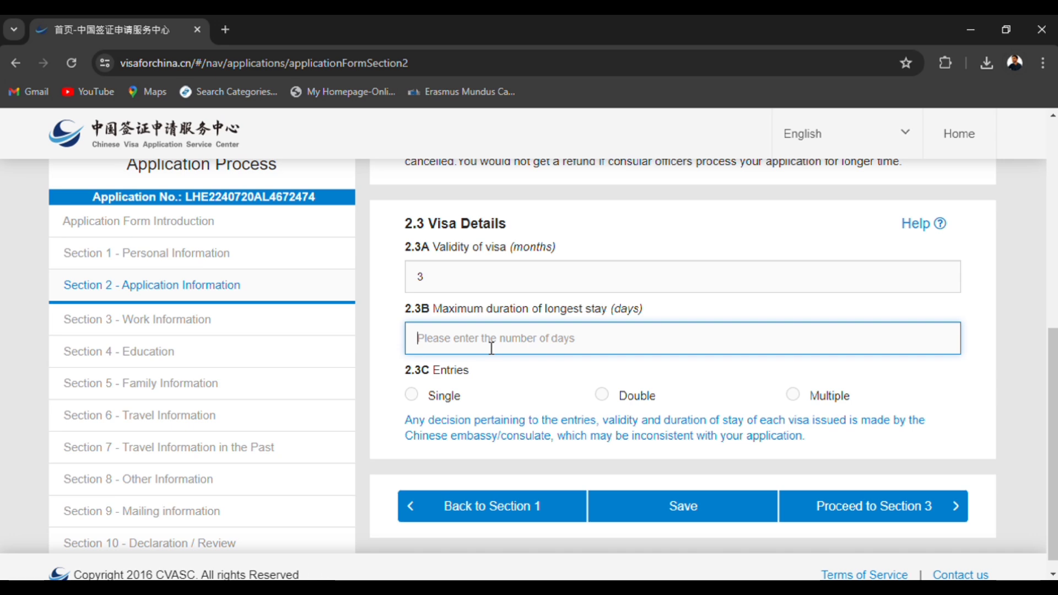
pyautogui.write('90')
pyautogui.click(421, 396)
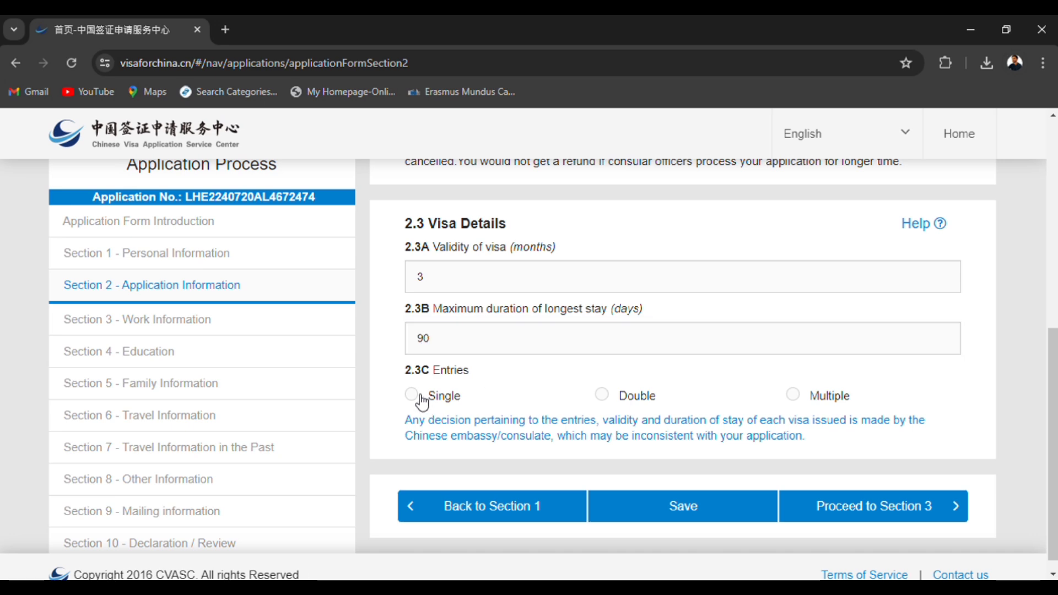
pyautogui.scroll(-1, 511, 441)
pyautogui.click(948, 490)
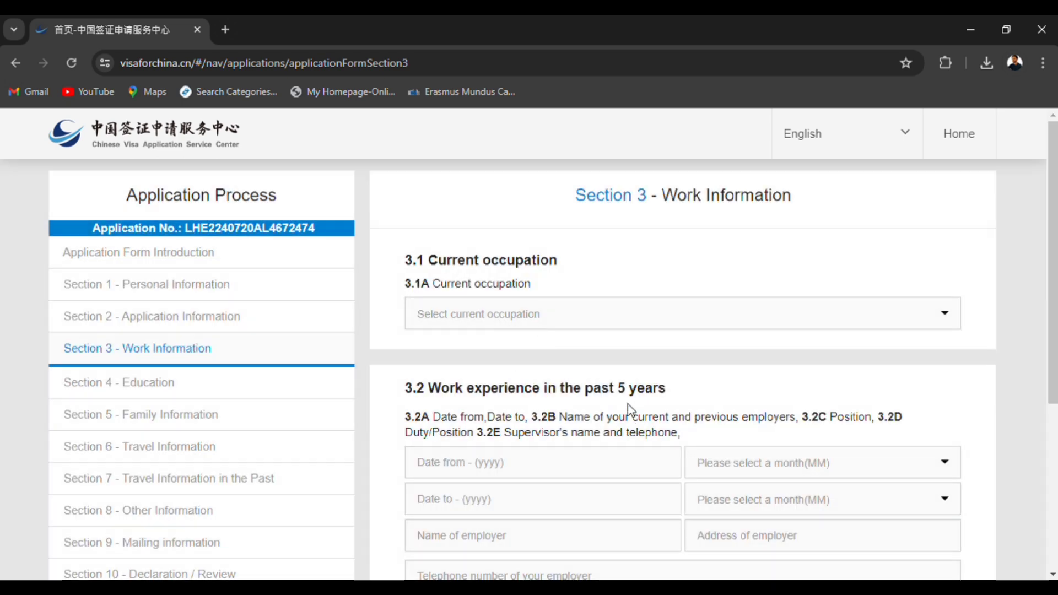
# Set the current occupation in item 3.1A to Student.
pyautogui.click(496, 314)
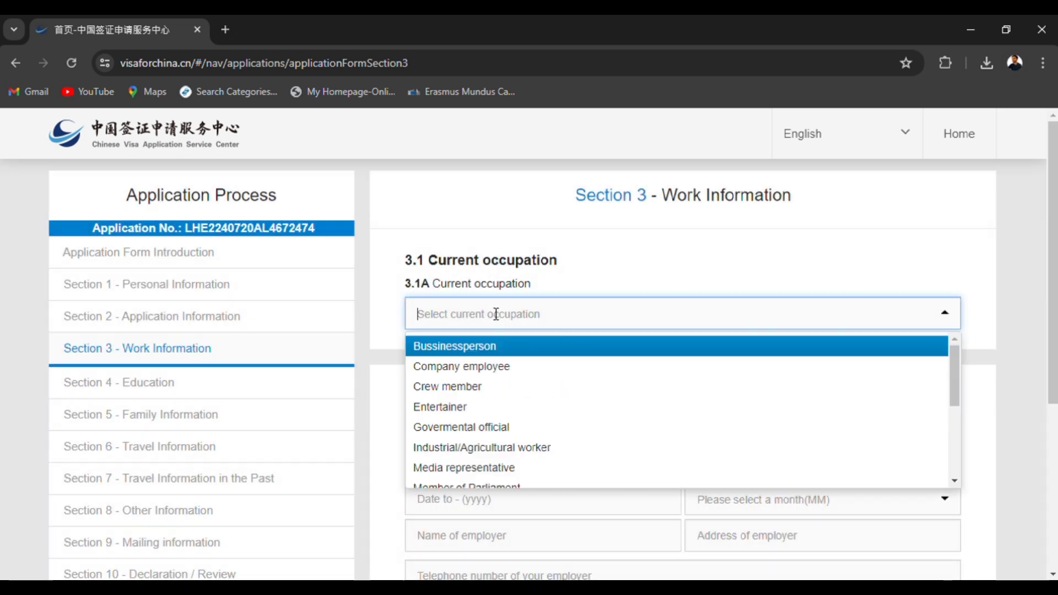
pyautogui.write('st')
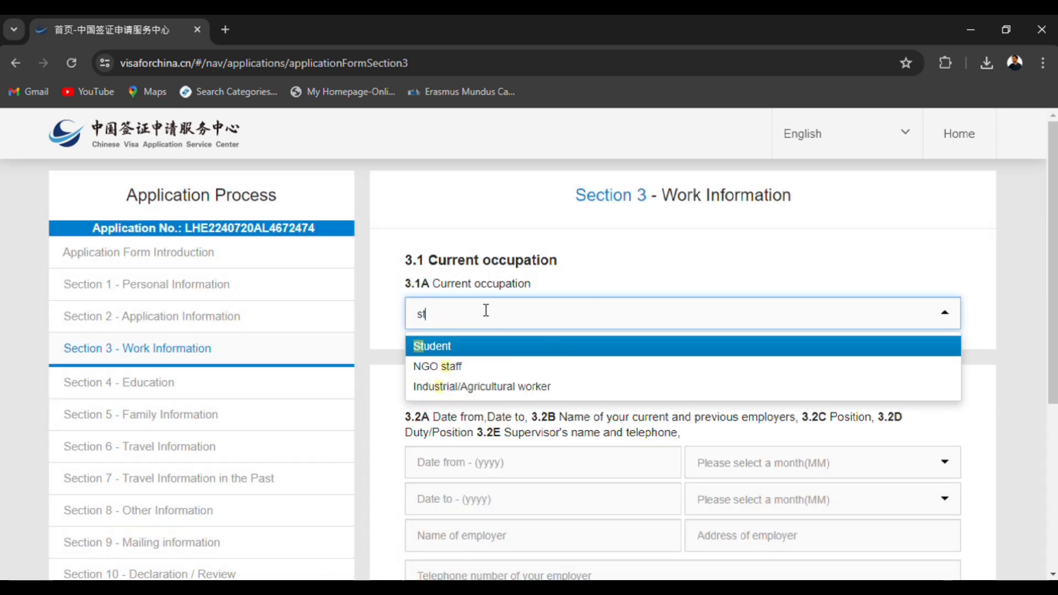
pyautogui.click(484, 345)
# Try to proceed to Section 4 with the work experience fields in item 3.2 left blank.
pyautogui.scroll(-3, 478, 343)
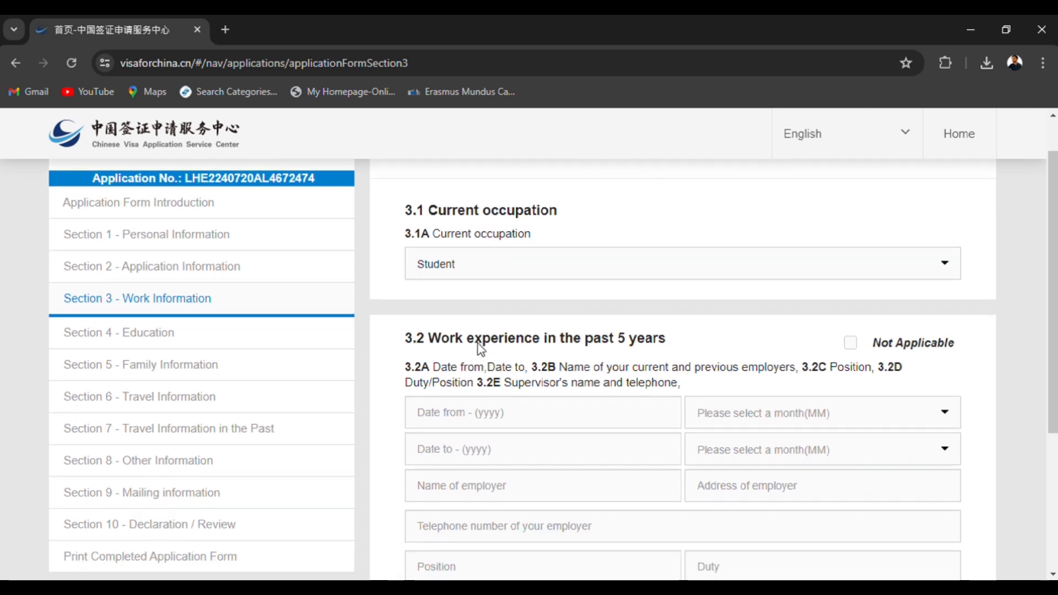
pyautogui.click(548, 316)
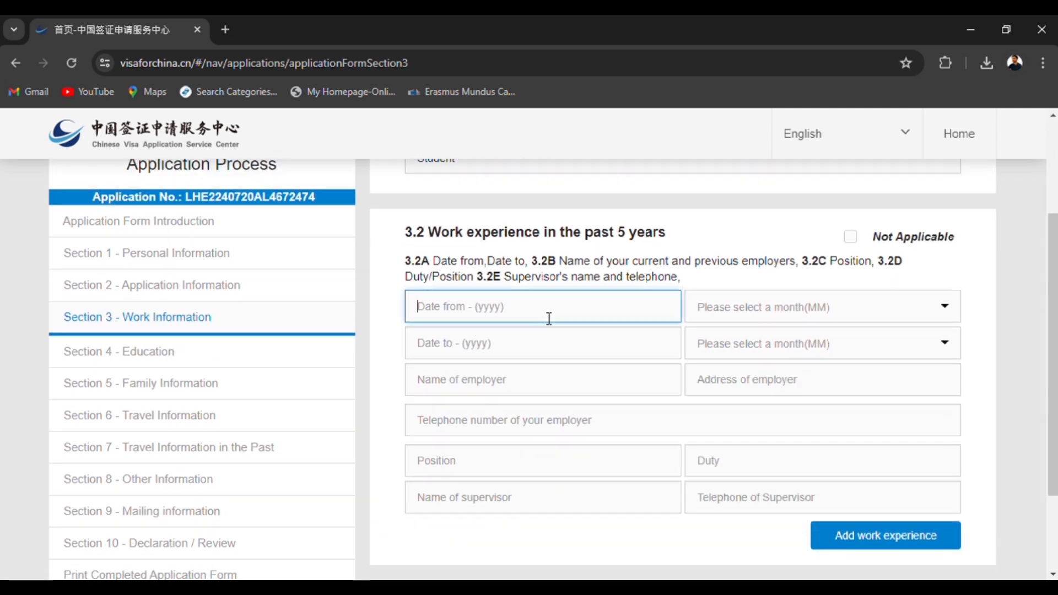
pyautogui.scroll(-3, 683, 402)
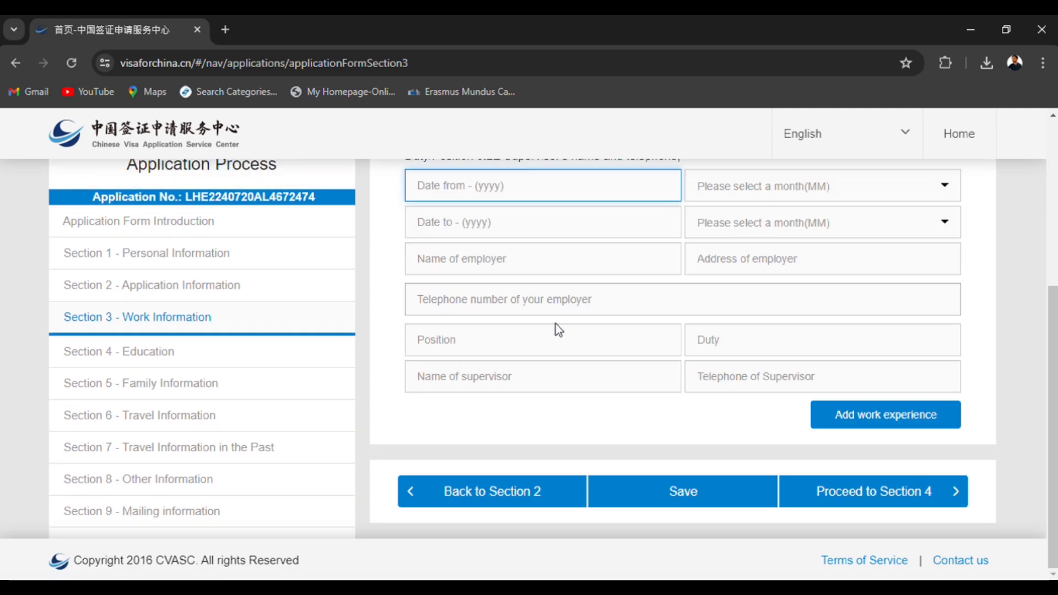
pyautogui.click(838, 491)
pyautogui.scroll(2, 630, 329)
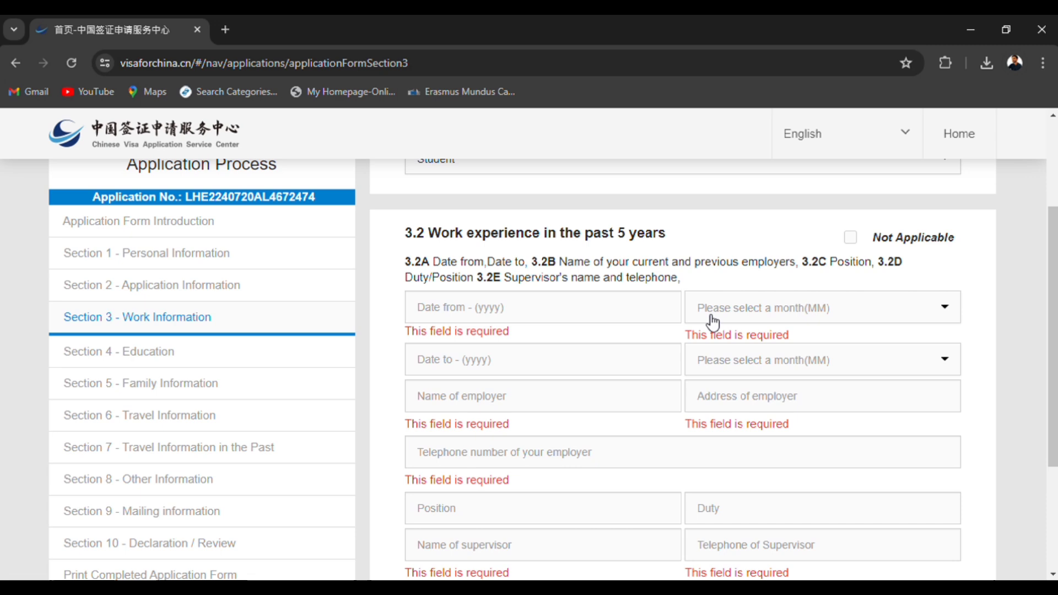
# Mark the work experience in item 3.2 as Not Applicable, specify N/A as the reason, and proceed to Section 4.
pyautogui.click(849, 238)
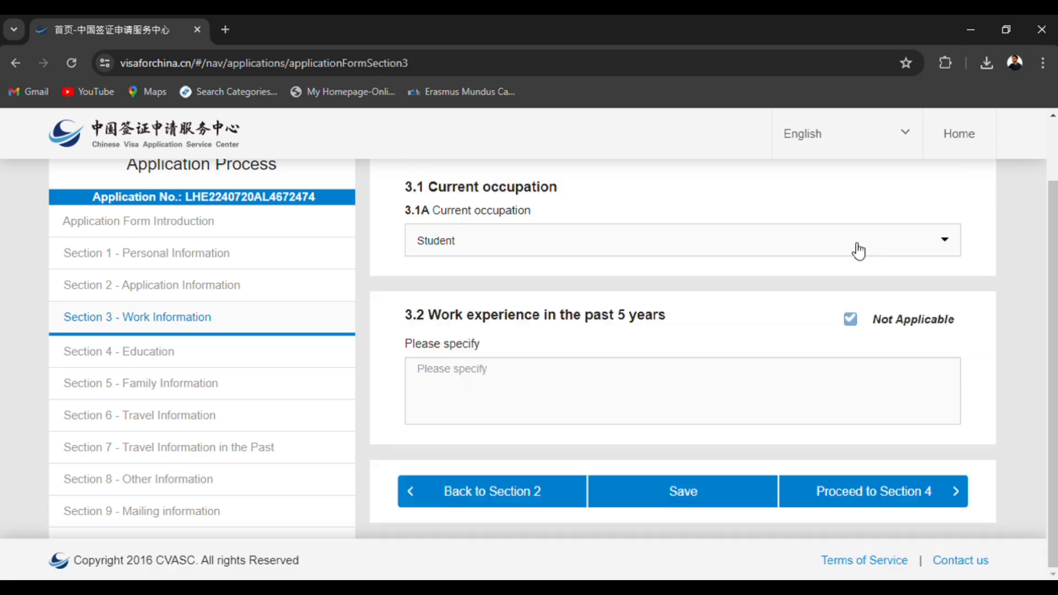
pyautogui.click(823, 495)
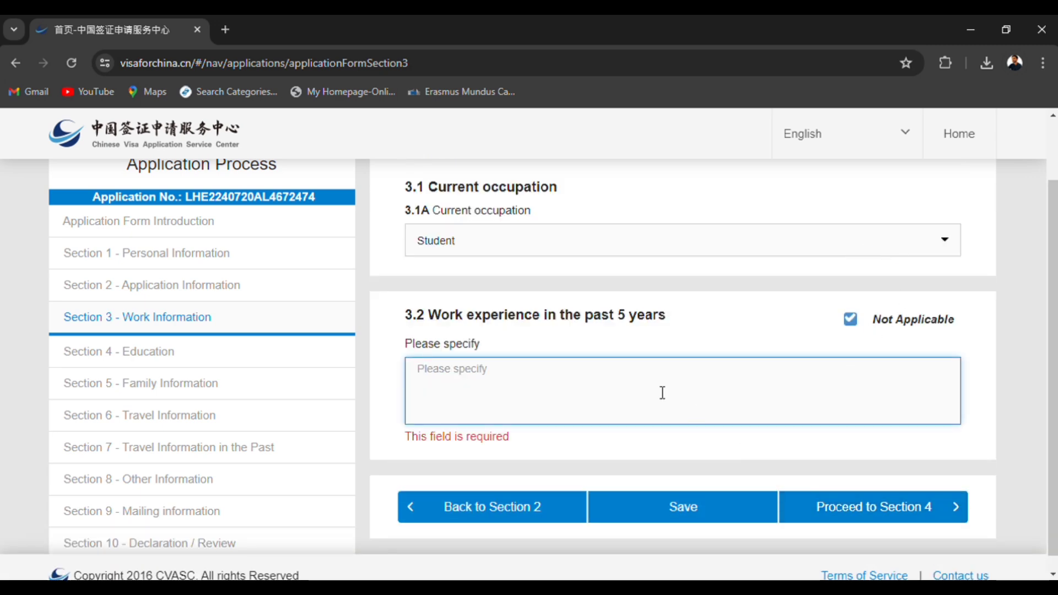
pyautogui.write('N/A')
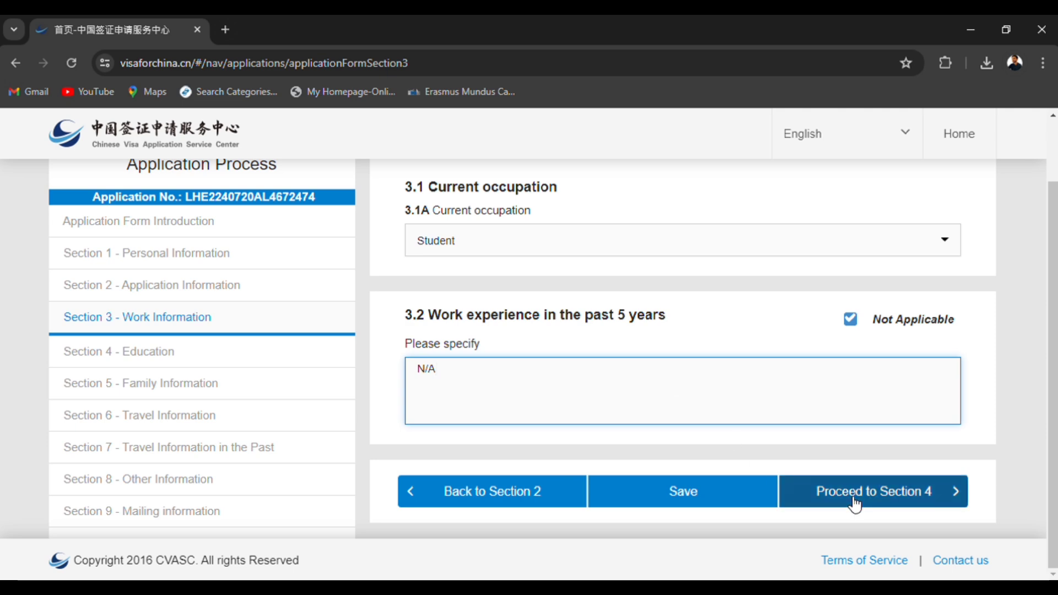
pyautogui.click(853, 500)
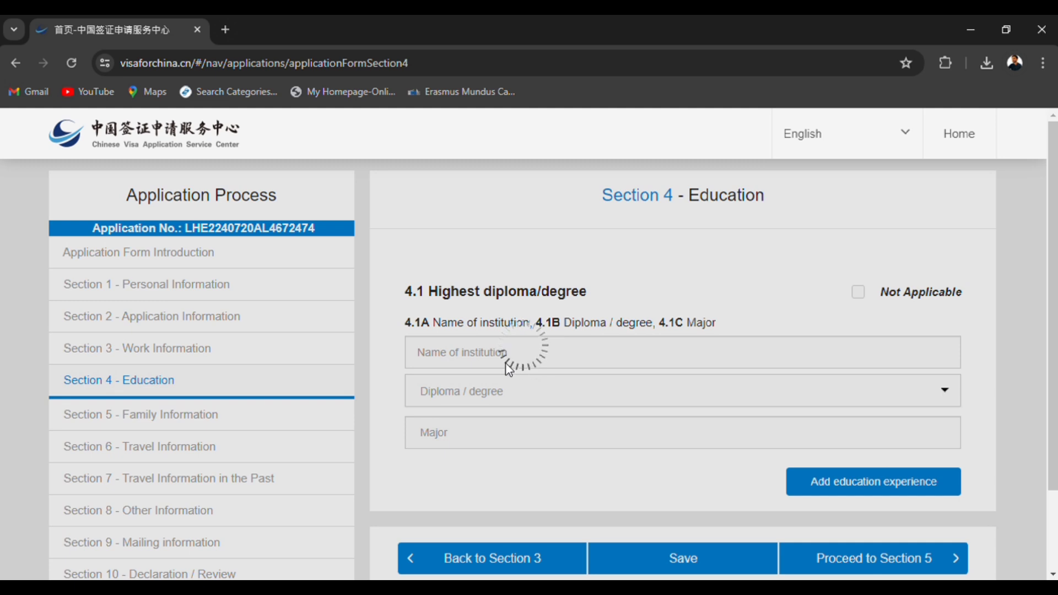
# Enter Riphah International University, Lahore as the institution in item 4.1 and choose Graduate or other equivilent study as the degree.
pyautogui.scroll(-1, 498, 369)
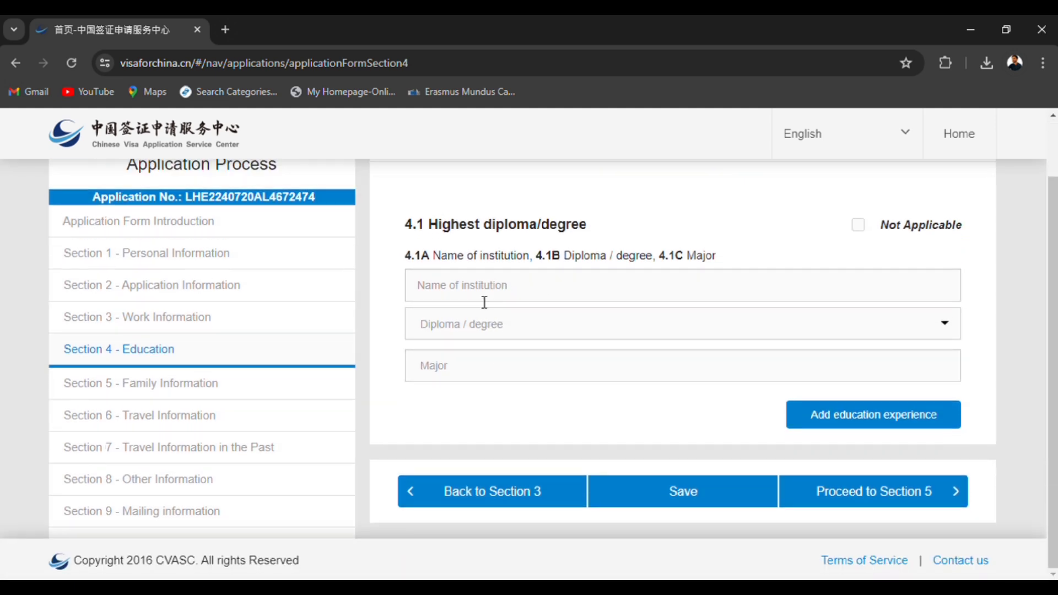
pyautogui.click(485, 302)
pyautogui.write('Riphj')
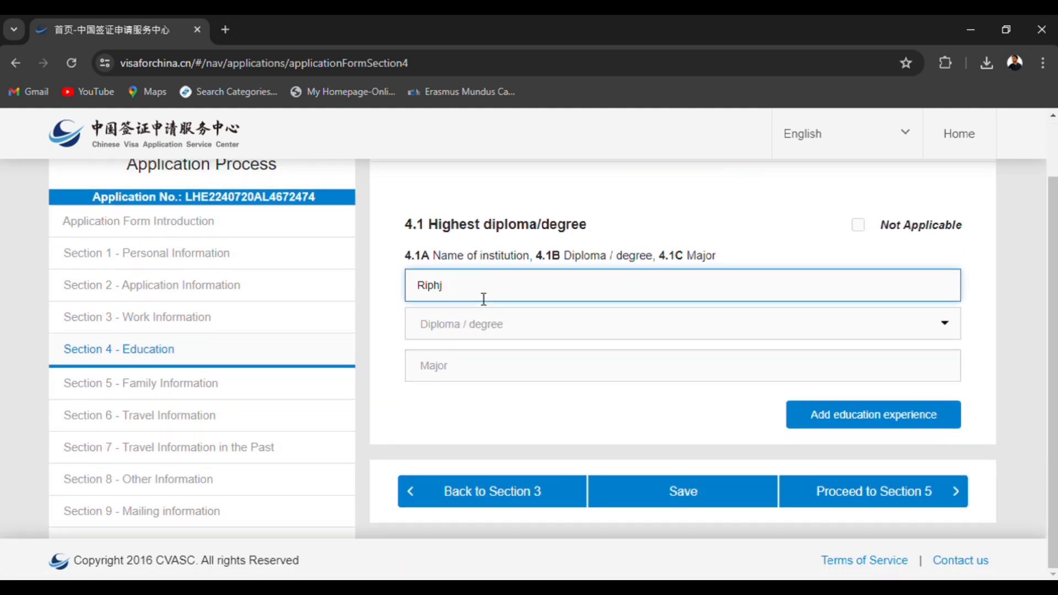
pyautogui.press('BackSpace')
pyautogui.write('ah Inter')
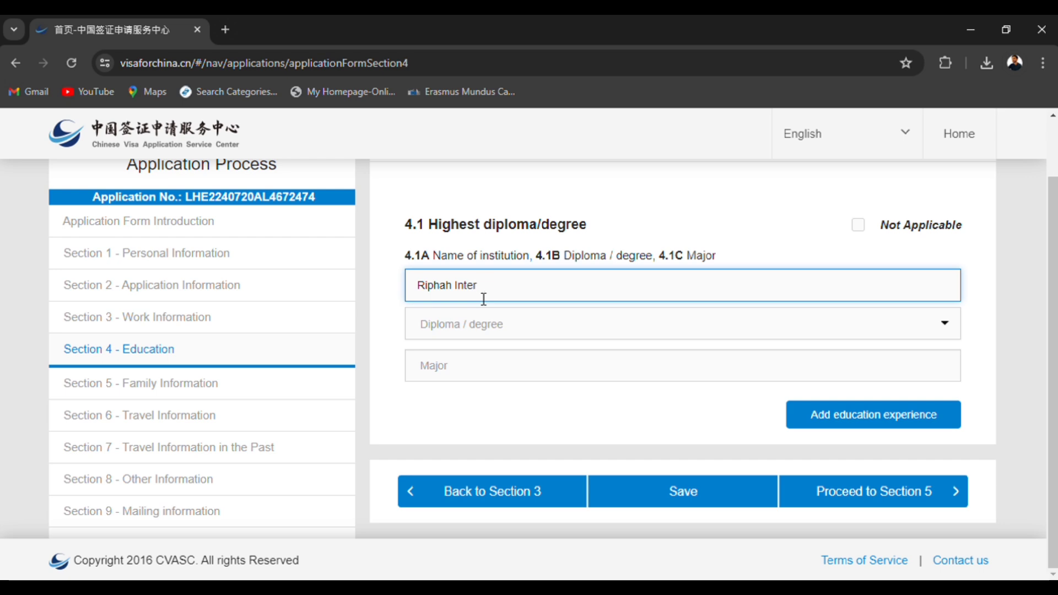
pyautogui.write('national University, Lahore')
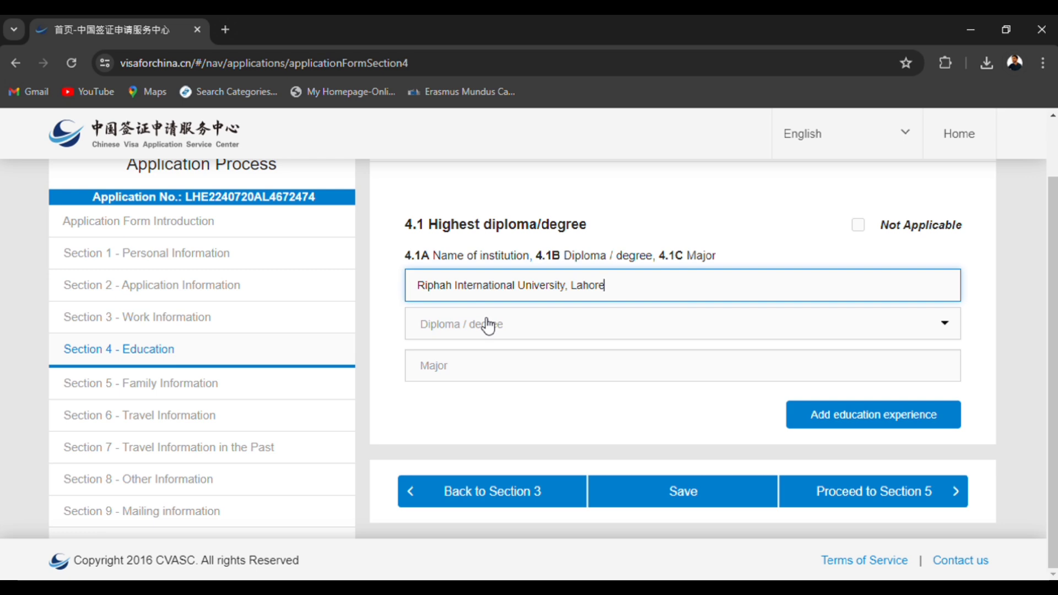
pyautogui.click(488, 325)
pyautogui.click(478, 363)
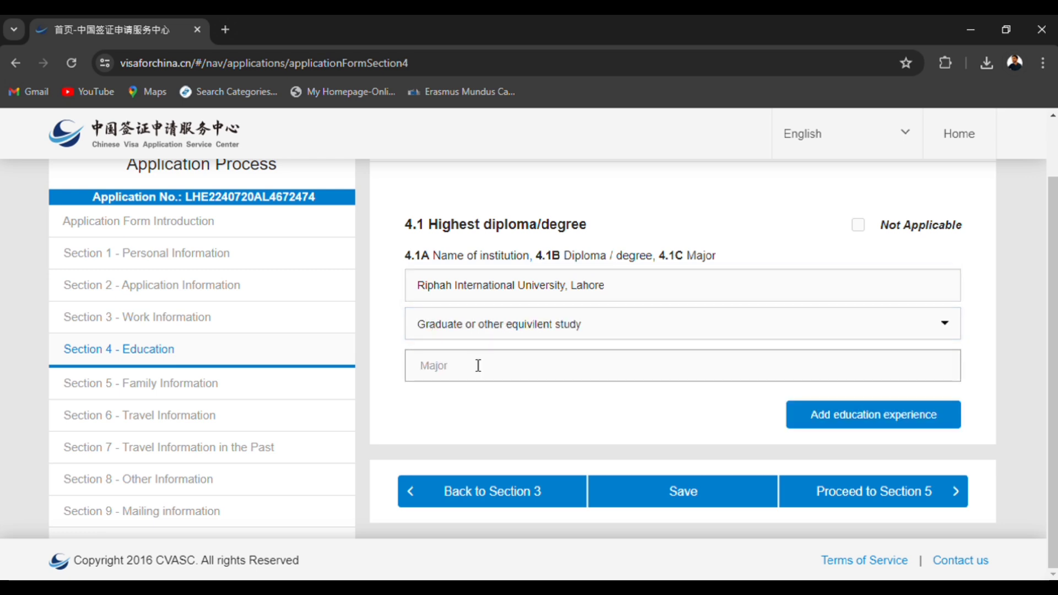
# Enter Electrical Engineering as the major and proceed to Section 5.
pyautogui.click(479, 370)
pyautogui.write('Ele')
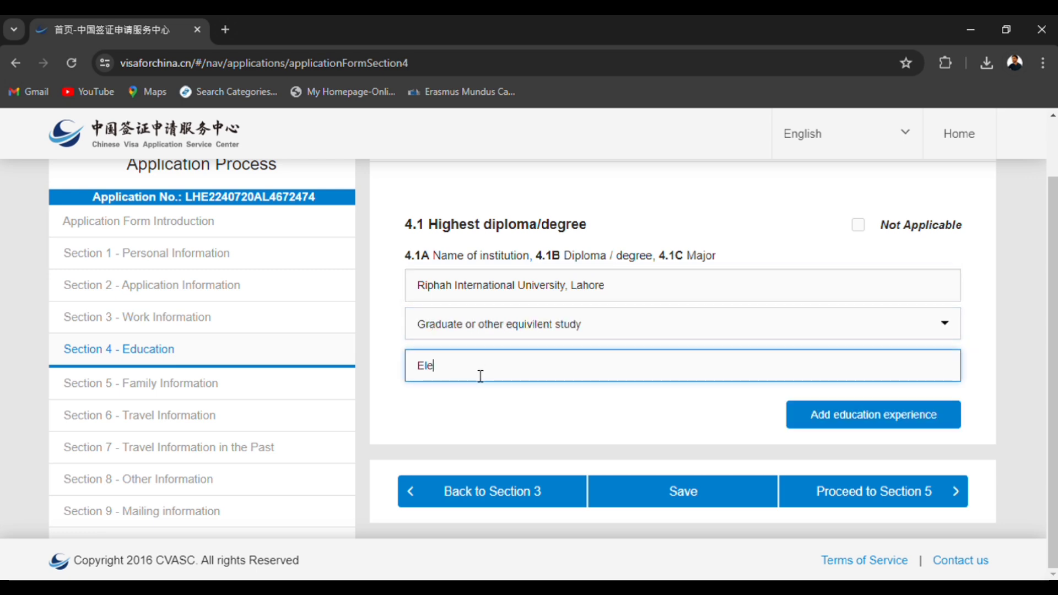
pyautogui.write('ctriocal')
pyautogui.write('cal Engineering')
pyautogui.click(868, 503)
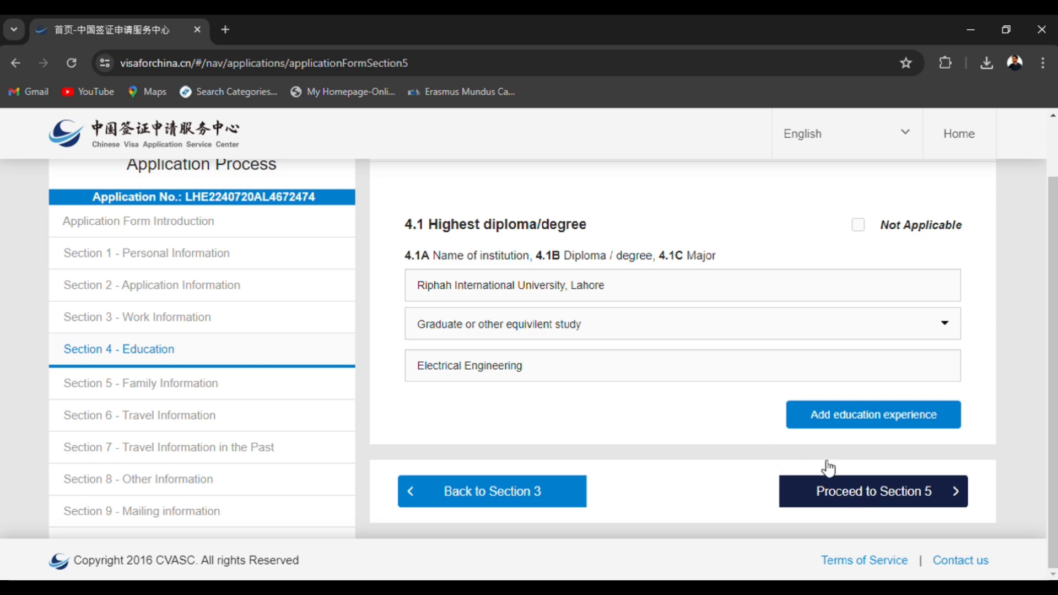
# Enter the applicant's current residence address in item 5.1.
pyautogui.scroll(-3, 584, 391)
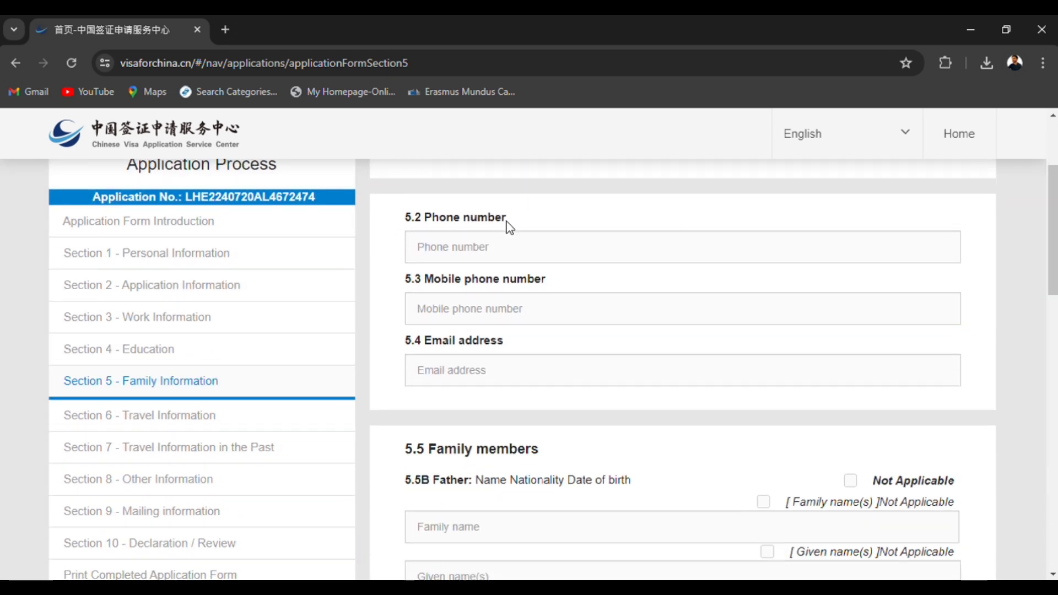
pyautogui.scroll(2, 507, 231)
pyautogui.click(514, 267)
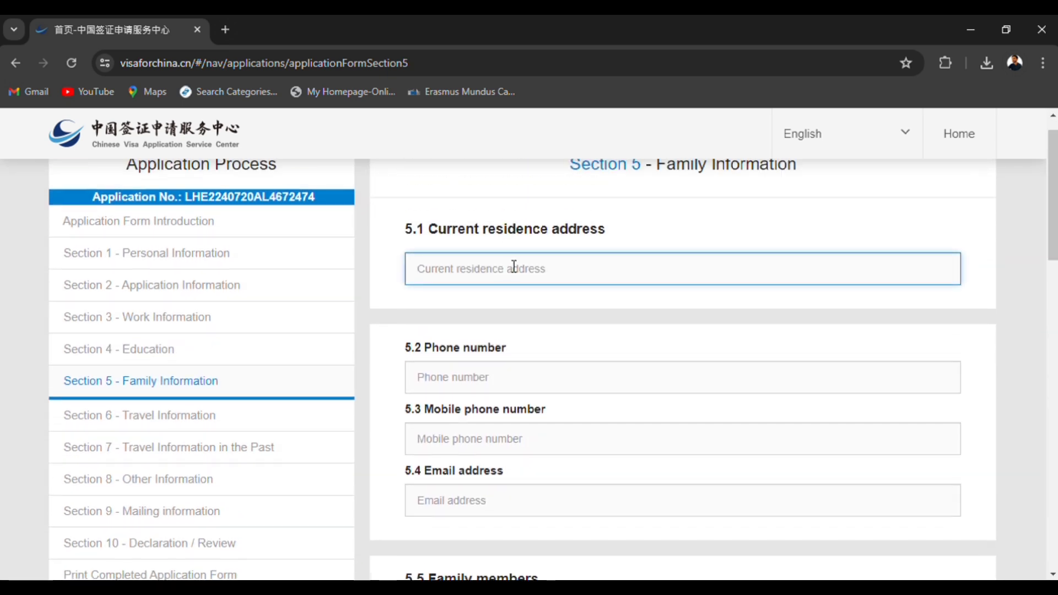
pyautogui.write('Village ')
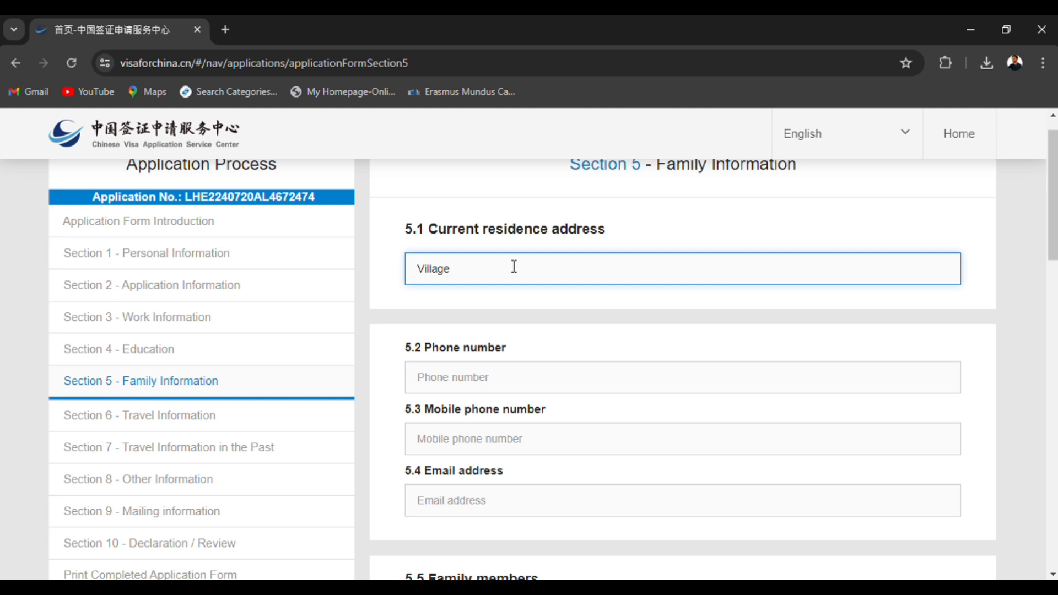
pyautogui.write('City Distriuc')
# Fill in the applicant's phone number in item 5.2 and mobile phone number in item 5.3.
pyautogui.click(525, 385)
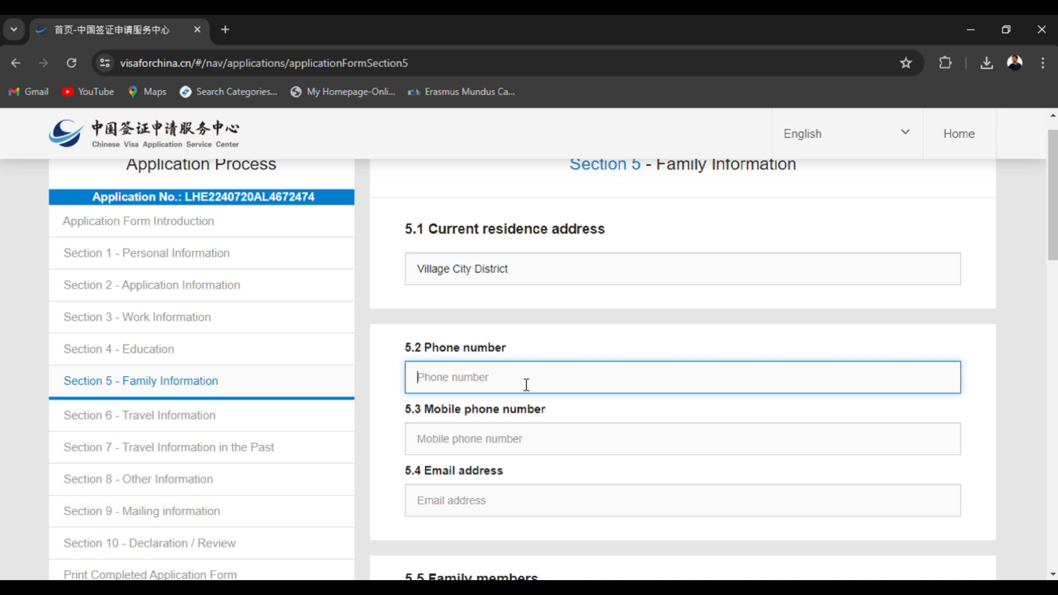
pyautogui.write('030000000')
pyautogui.click(520, 435)
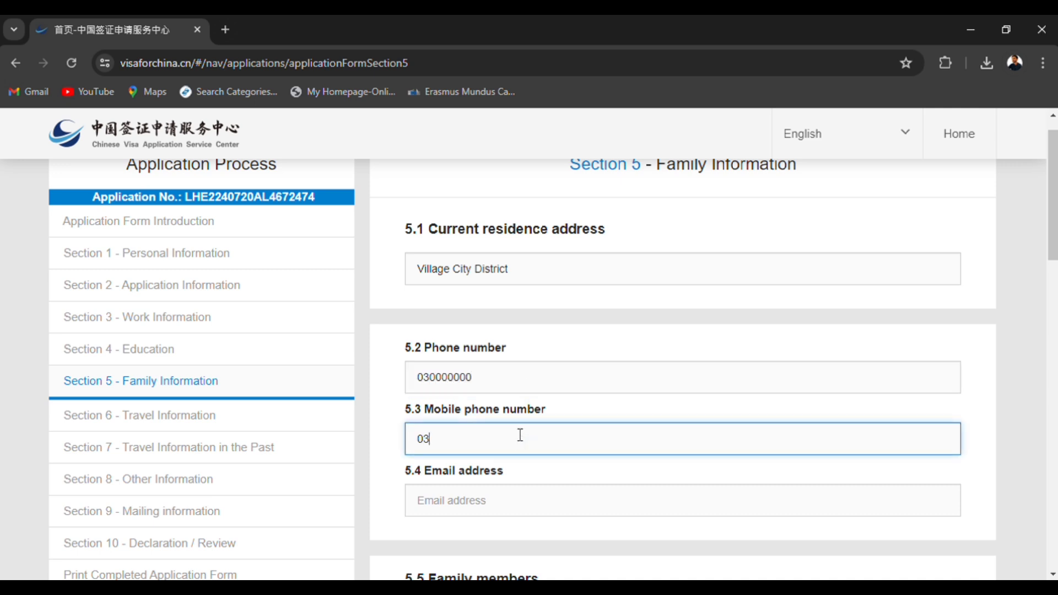
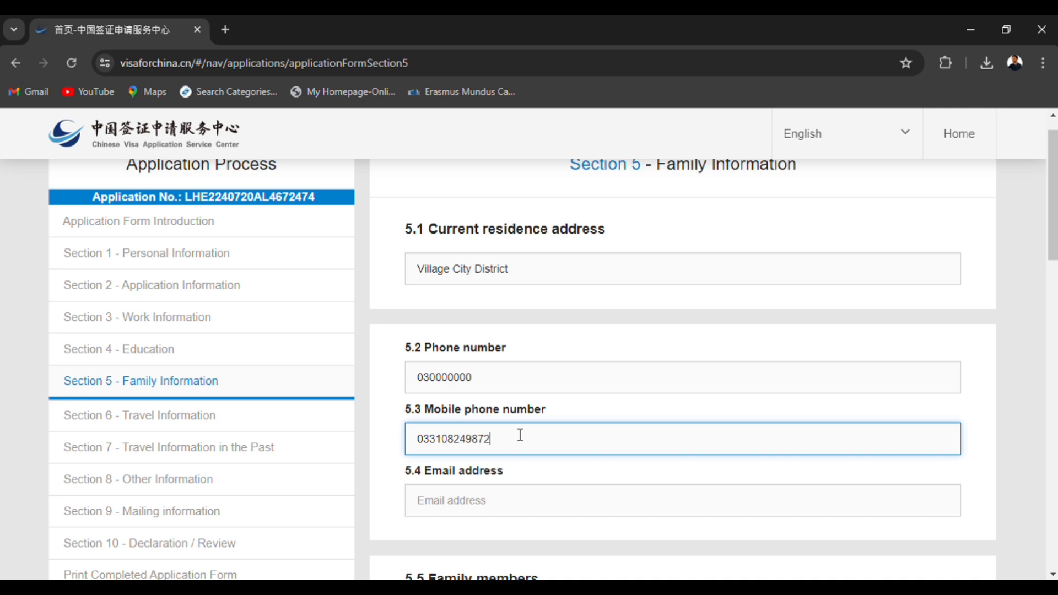
# Fill in the applicant's email address in item 5.4.
pyautogui.click(496, 508)
pyautogui.scroll(-3, 493, 513)
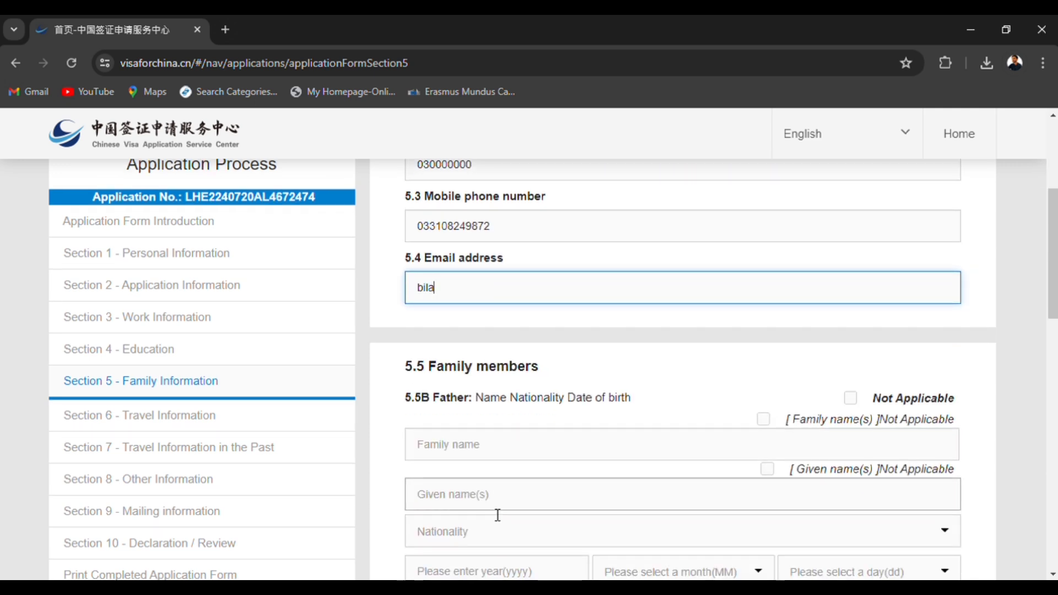
# Enter the father's family name in item 5.5B and set his nationality to Pakistan.
pyautogui.click(518, 441)
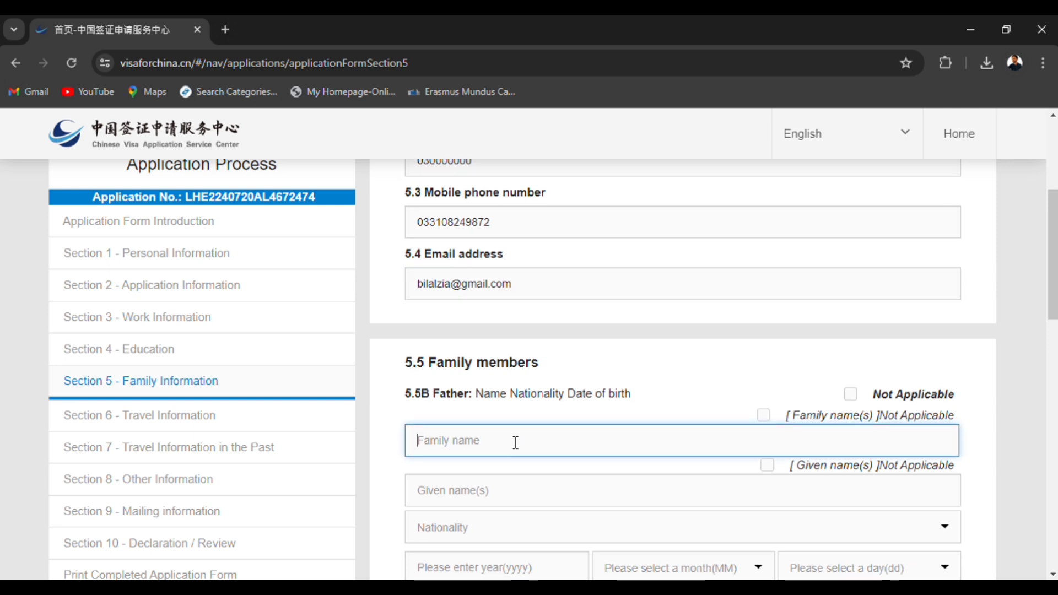
pyautogui.scroll(-2, 524, 351)
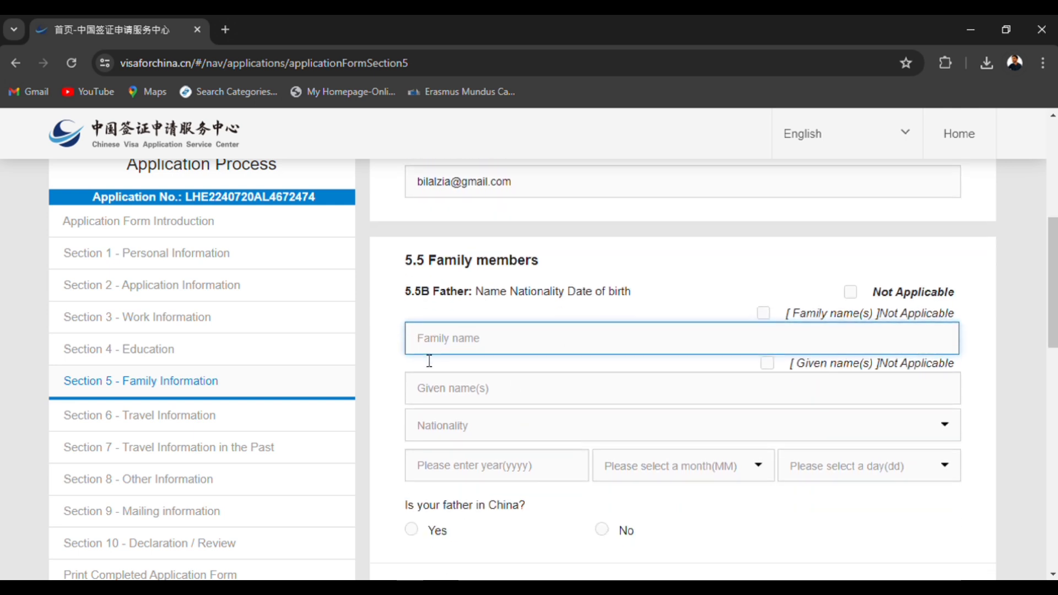
pyautogui.scroll(-1, 430, 359)
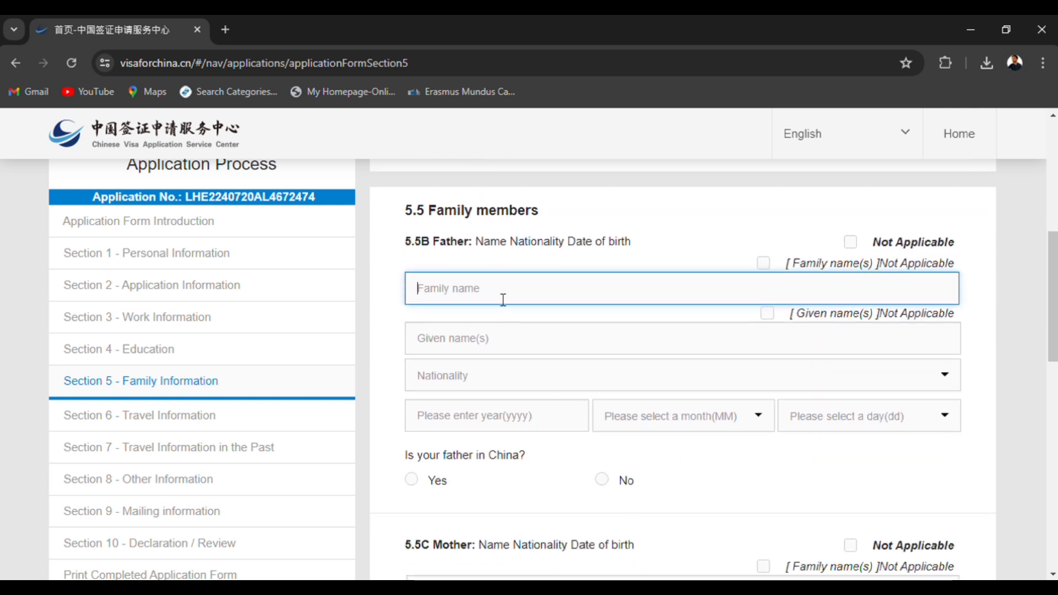
pyautogui.click(494, 347)
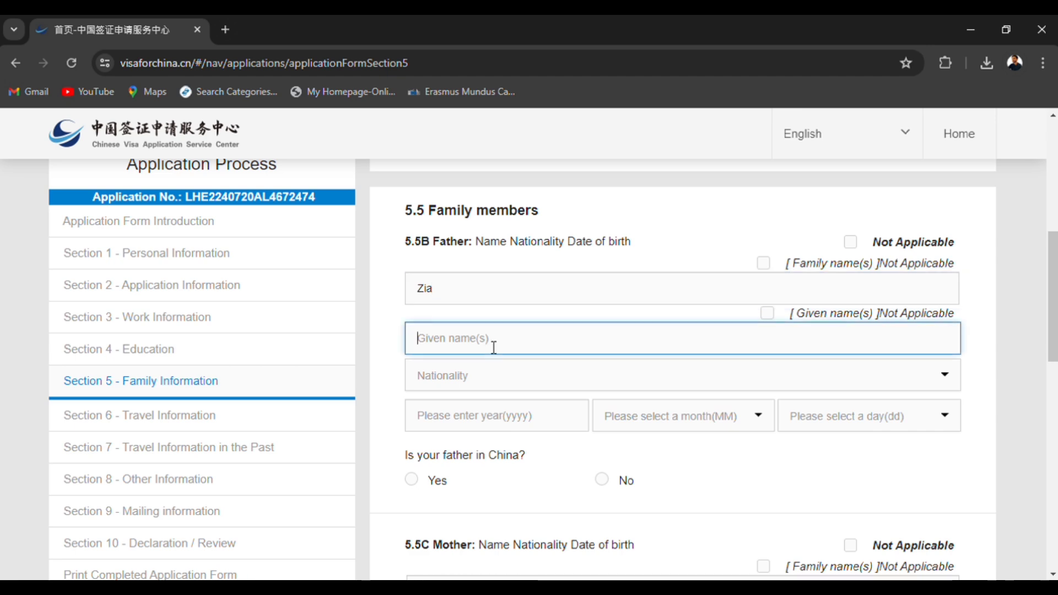
pyautogui.click(490, 375)
pyautogui.write('pa')
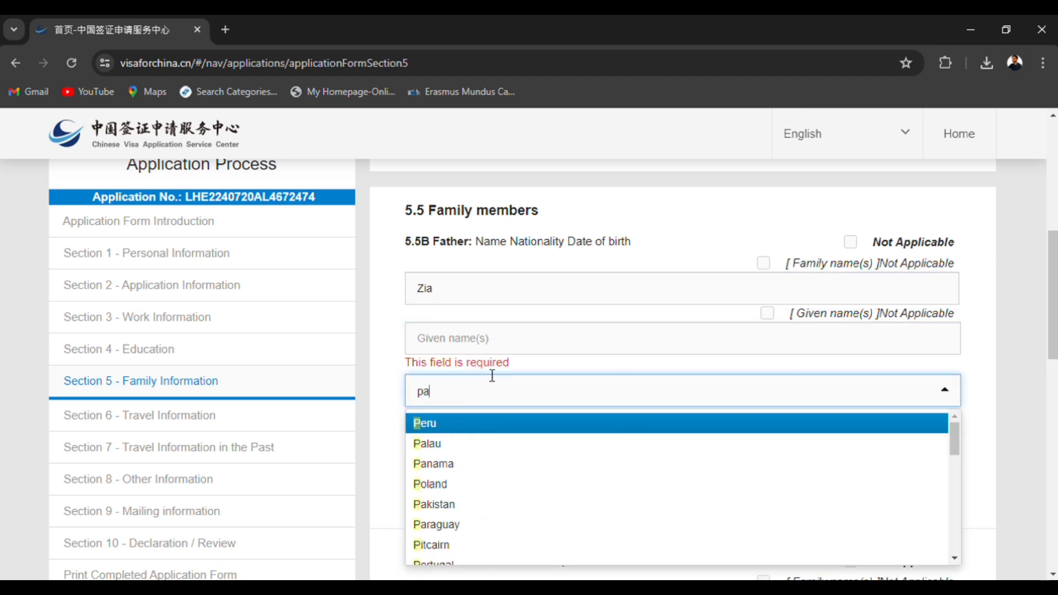
pyautogui.write('k')
pyautogui.press('Return')
# Set the year, month and day of the father's date of birth in item 5.5B.
pyautogui.click(497, 442)
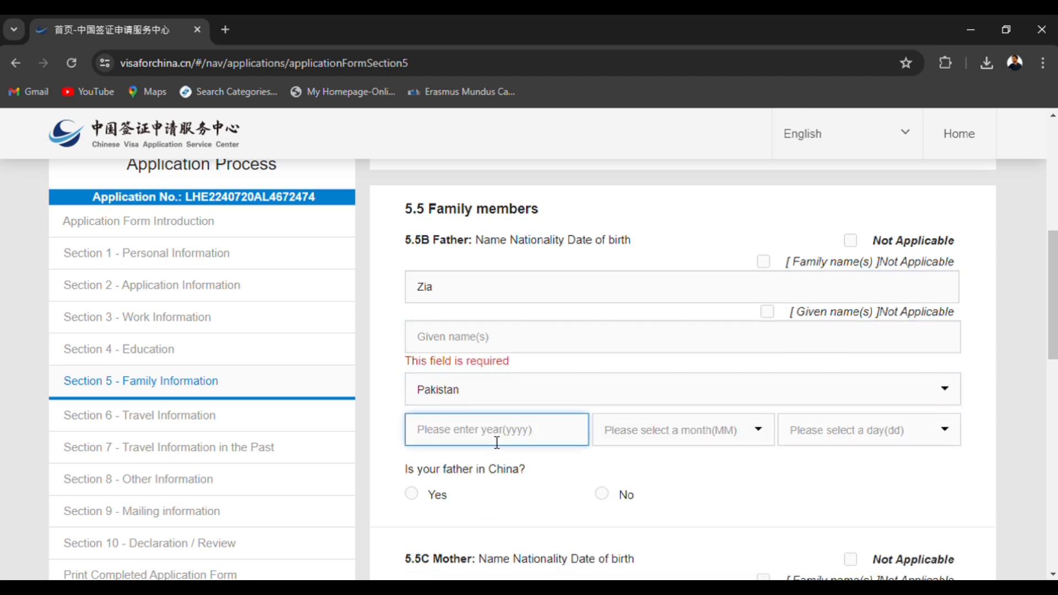
pyautogui.scroll(-2, 498, 435)
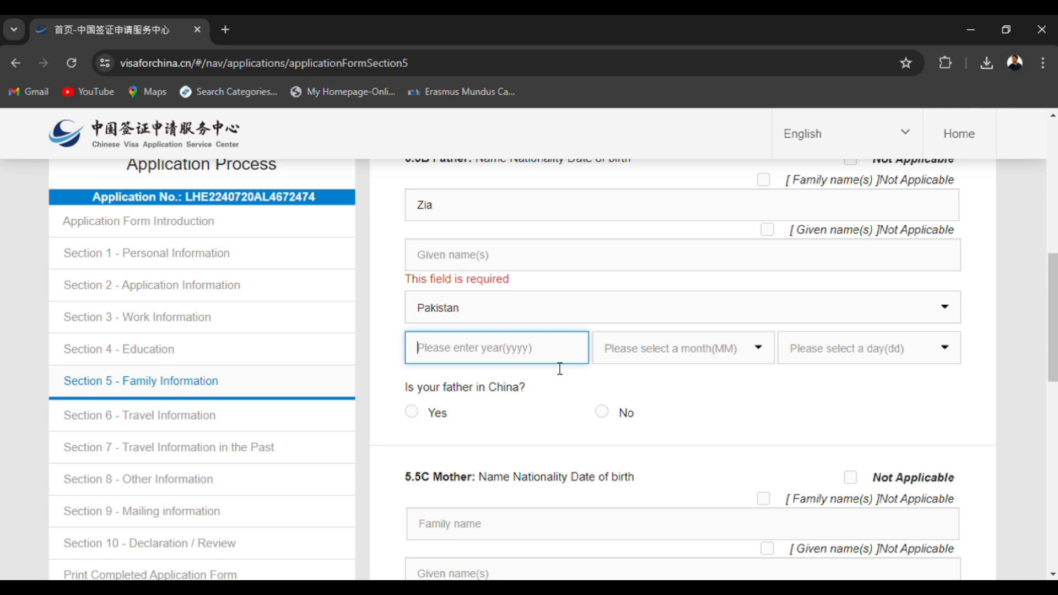
pyautogui.write('1999')
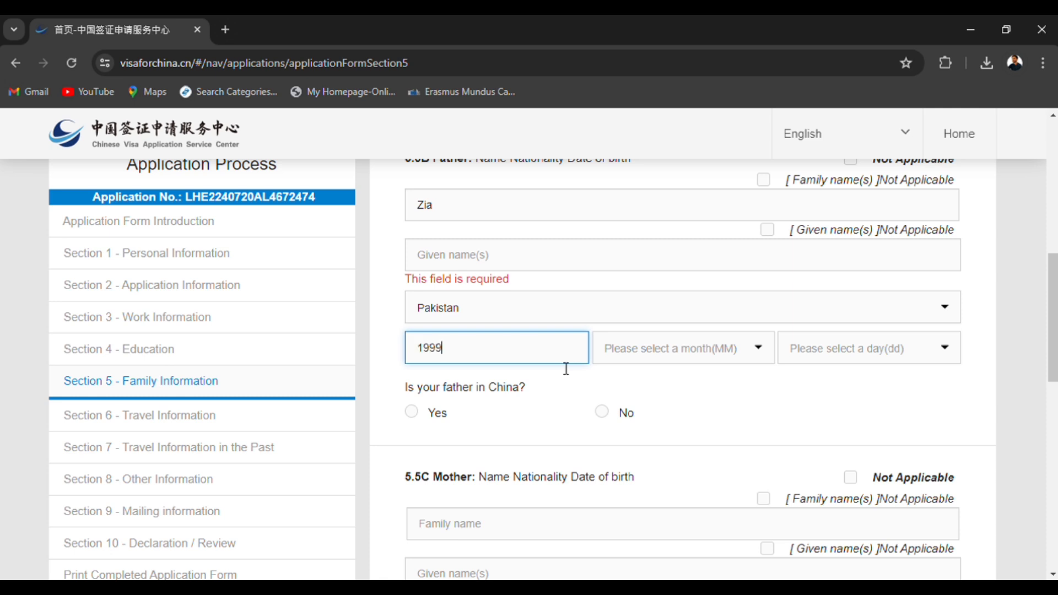
pyautogui.click(639, 360)
pyautogui.click(645, 395)
pyautogui.click(804, 361)
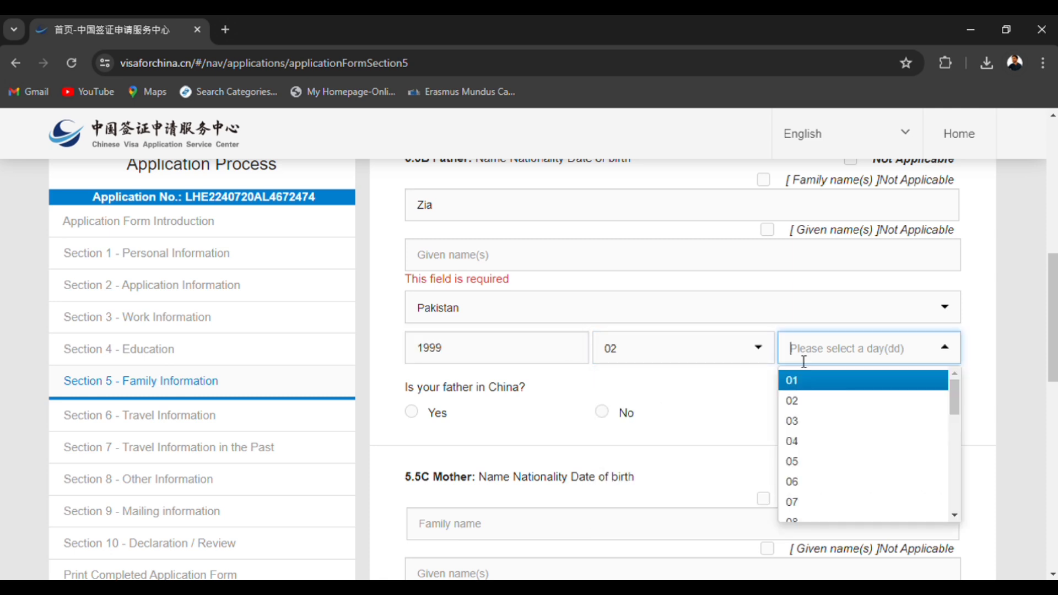
pyautogui.click(794, 421)
# Fill in the father's missing given name in item 5.5B.
pyautogui.scroll(-2, 601, 413)
pyautogui.scroll(2, 496, 272)
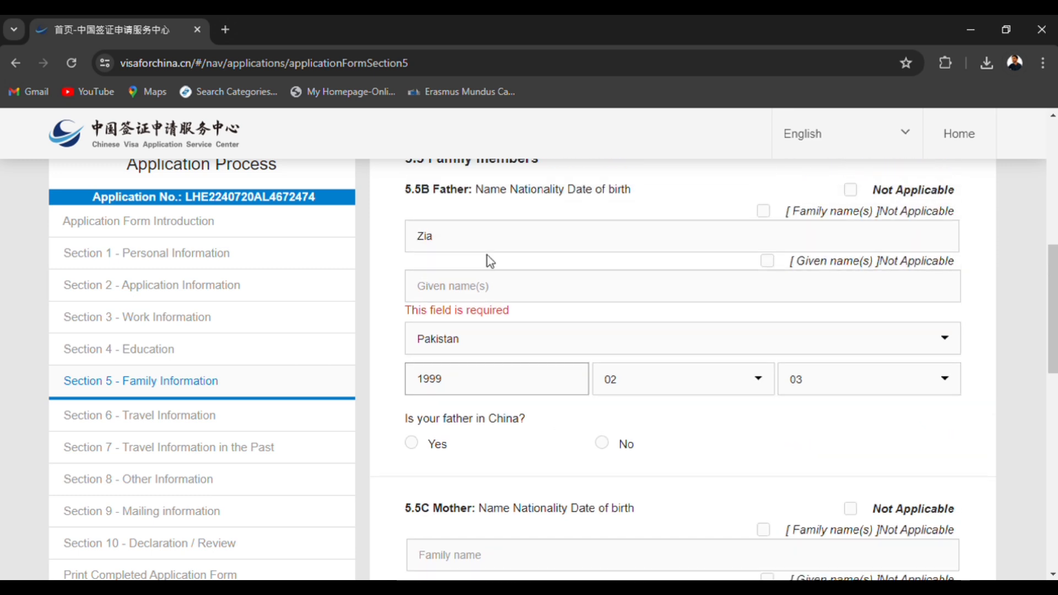
pyautogui.click(494, 288)
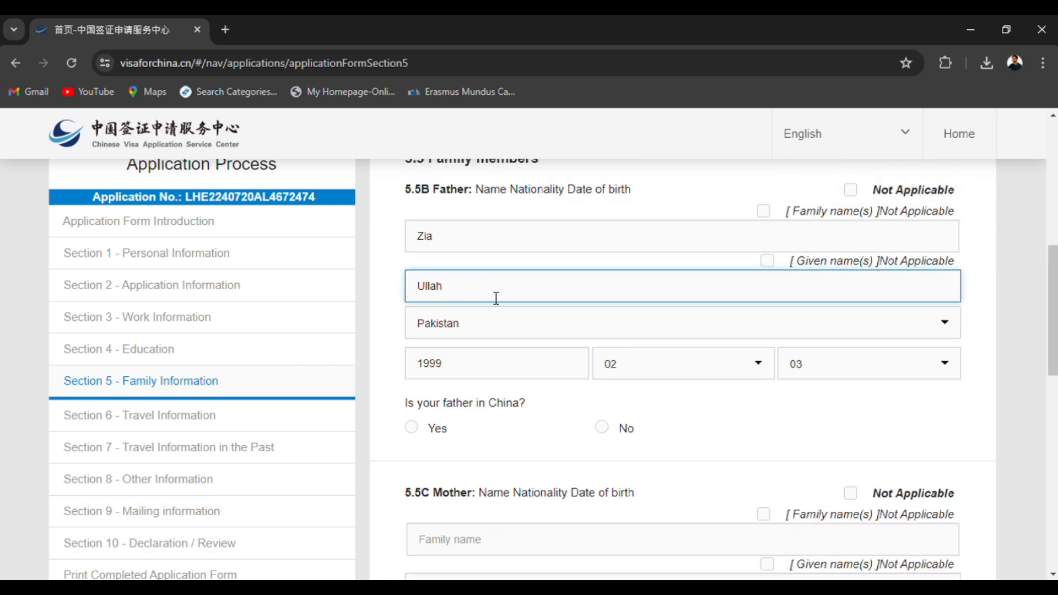
# Answer No to the question whether the father is in China in item 5.5B.
pyautogui.scroll(-4, 495, 330)
pyautogui.click(496, 331)
pyautogui.click(435, 194)
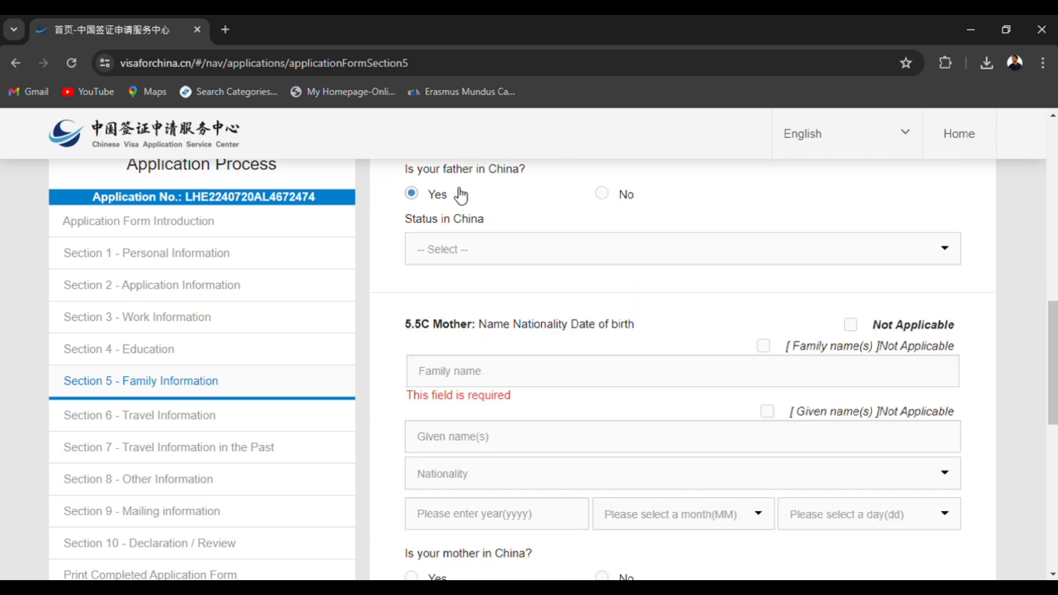
pyautogui.click(602, 194)
# Enter the mother's family name and given name in item 5.5C and set her nationality to Pakistan.
pyautogui.click(532, 310)
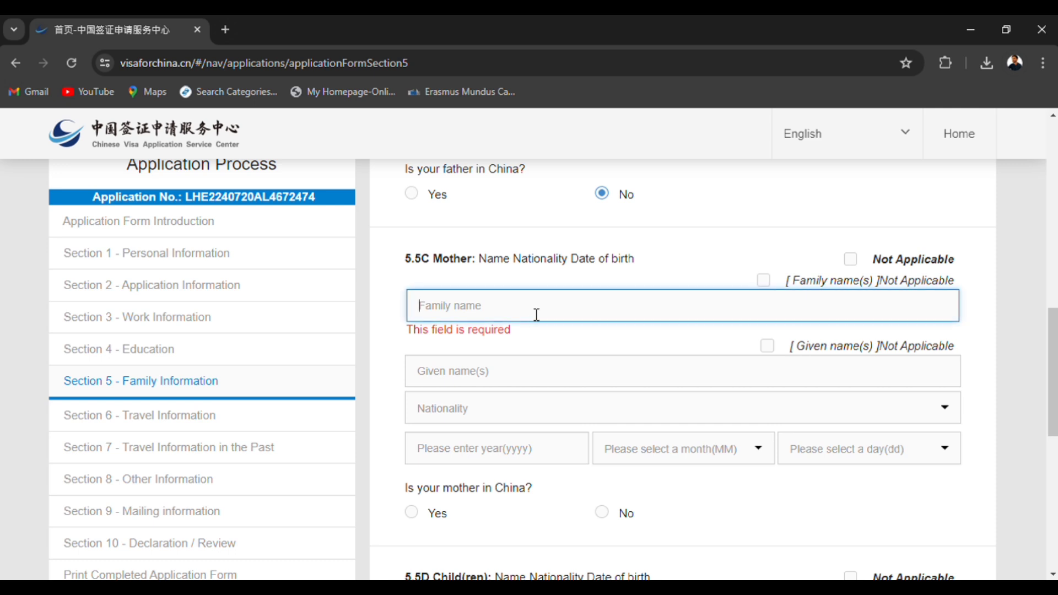
pyautogui.write('XYZ')
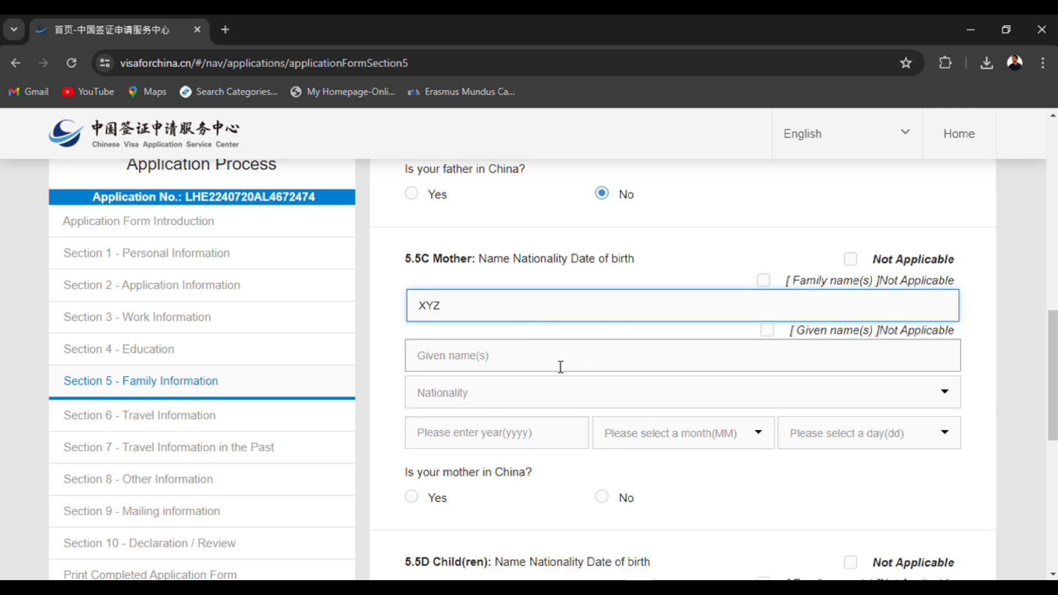
pyautogui.click(560, 367)
pyautogui.write('abc')
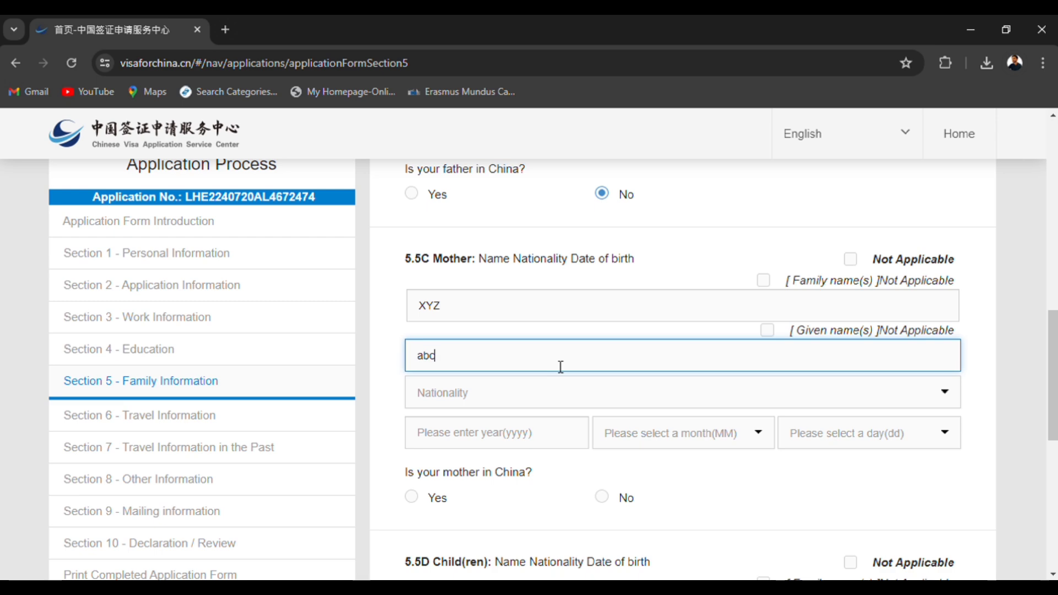
pyautogui.click(544, 398)
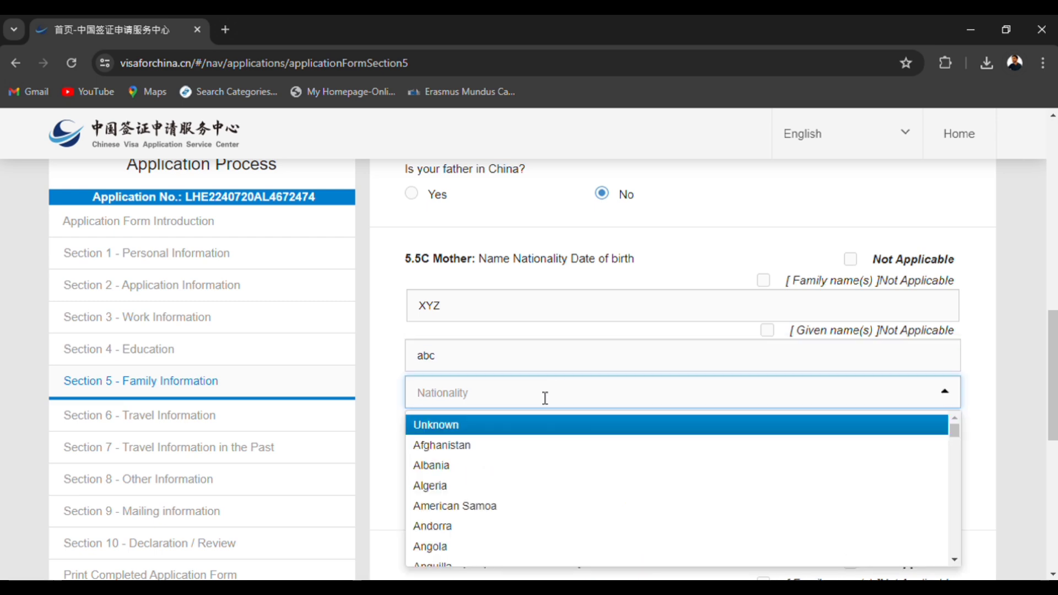
pyautogui.write('pak')
pyautogui.click(522, 426)
# Set the year, month and day of the mother's date of birth in item 5.5C.
pyautogui.click(518, 443)
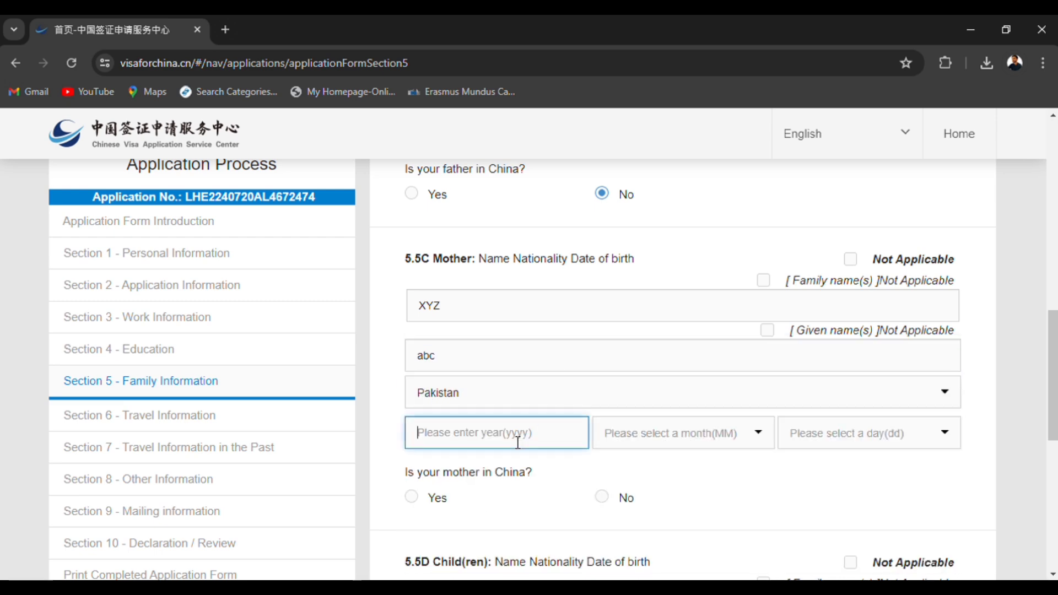
pyautogui.write('1990')
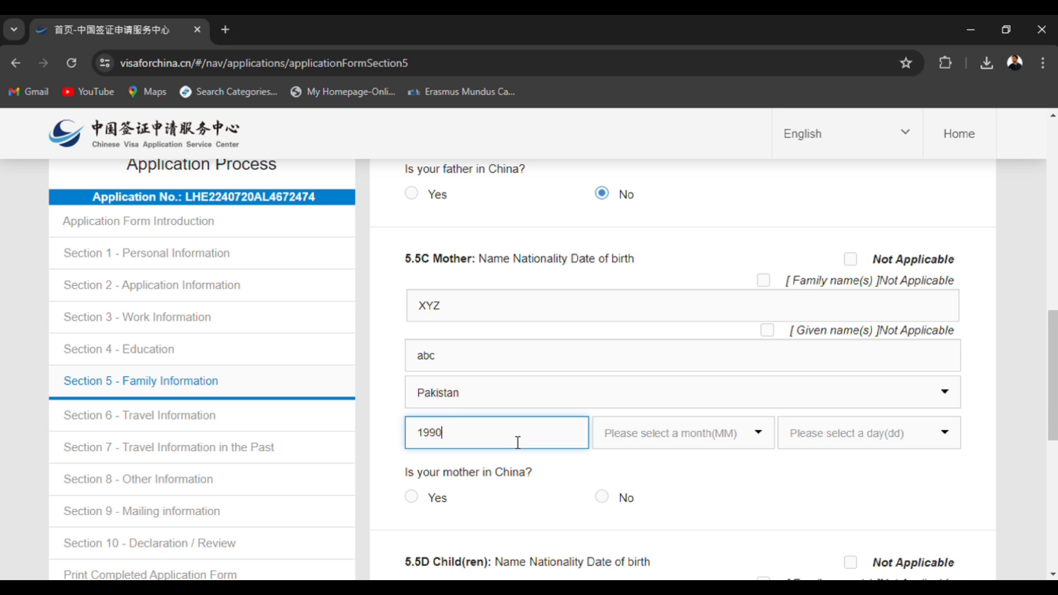
pyautogui.click(619, 456)
pyautogui.click(621, 455)
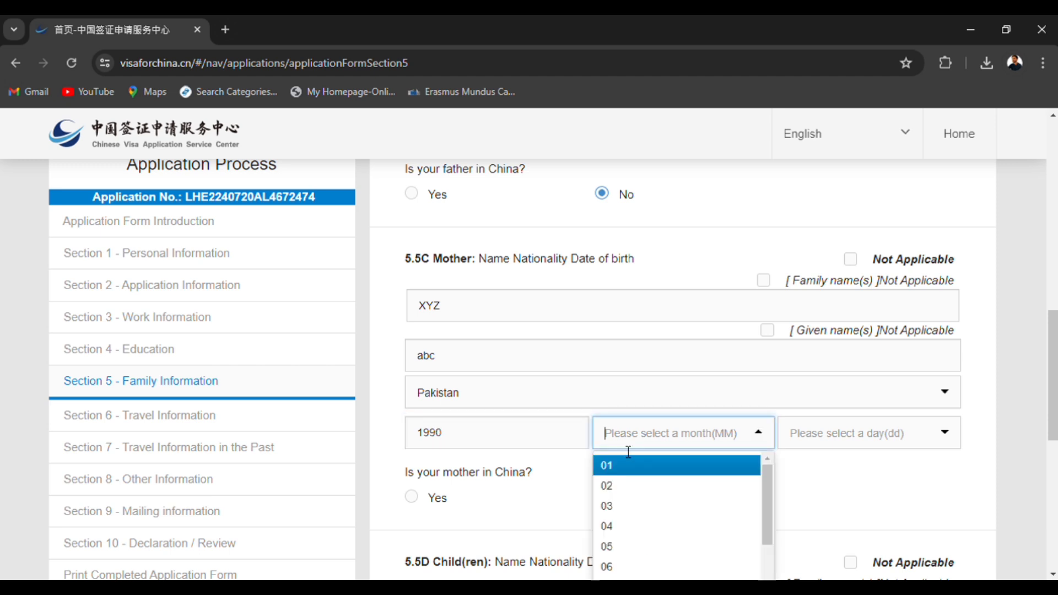
pyautogui.click(627, 470)
pyautogui.click(784, 448)
pyautogui.click(799, 465)
# Answer No to the mother being in China and mark the children item 5.5D as Not Applicable.
pyautogui.scroll(-4, 650, 478)
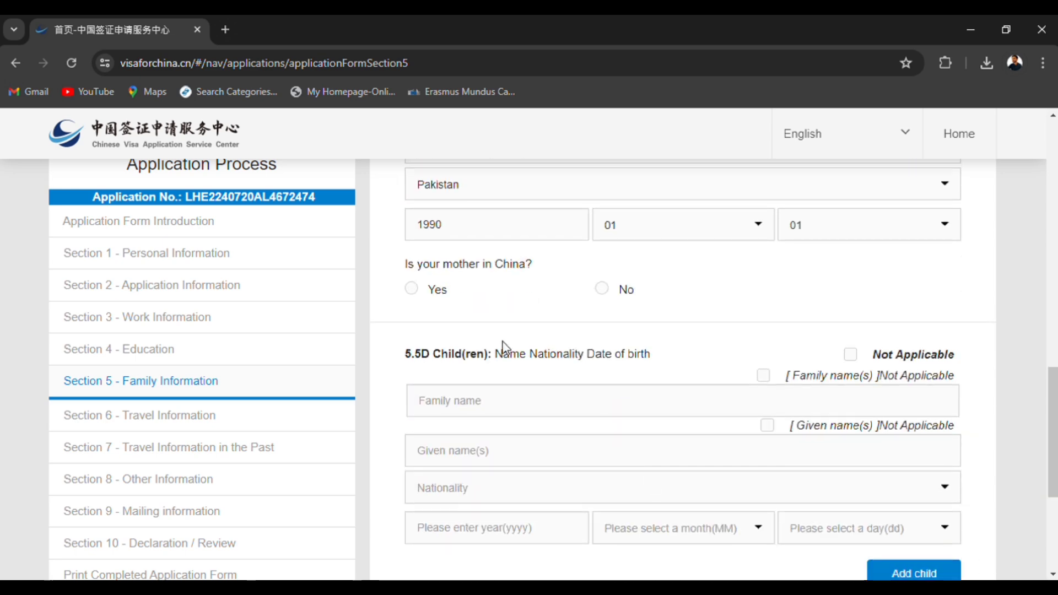
pyautogui.moveTo(437, 264); pyautogui.dragTo(525, 265)
pyautogui.click(601, 288)
pyautogui.scroll(-3, 605, 371)
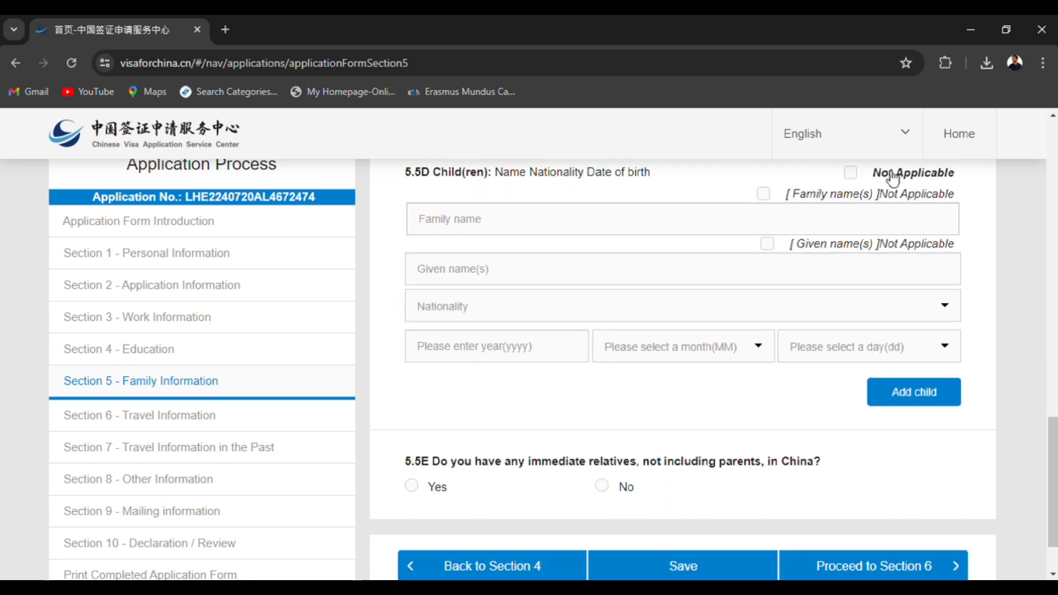
pyautogui.click(852, 174)
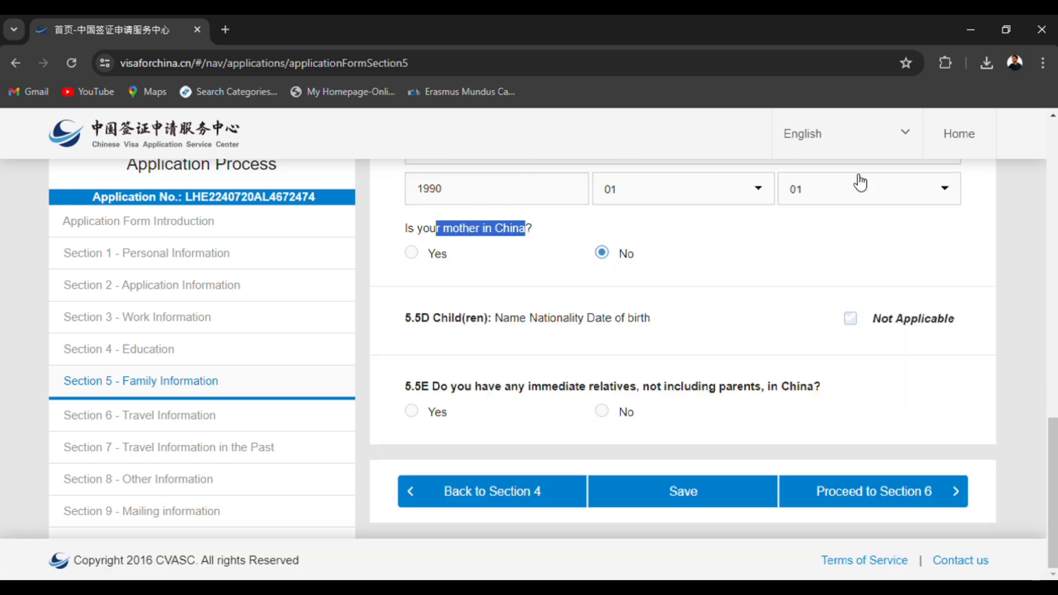
pyautogui.tripleClick(750, 331)
# Answer No to having immediate relatives in China in item 5.5E and proceed to Section 6.
pyautogui.moveTo(496, 388); pyautogui.dragTo(821, 394)
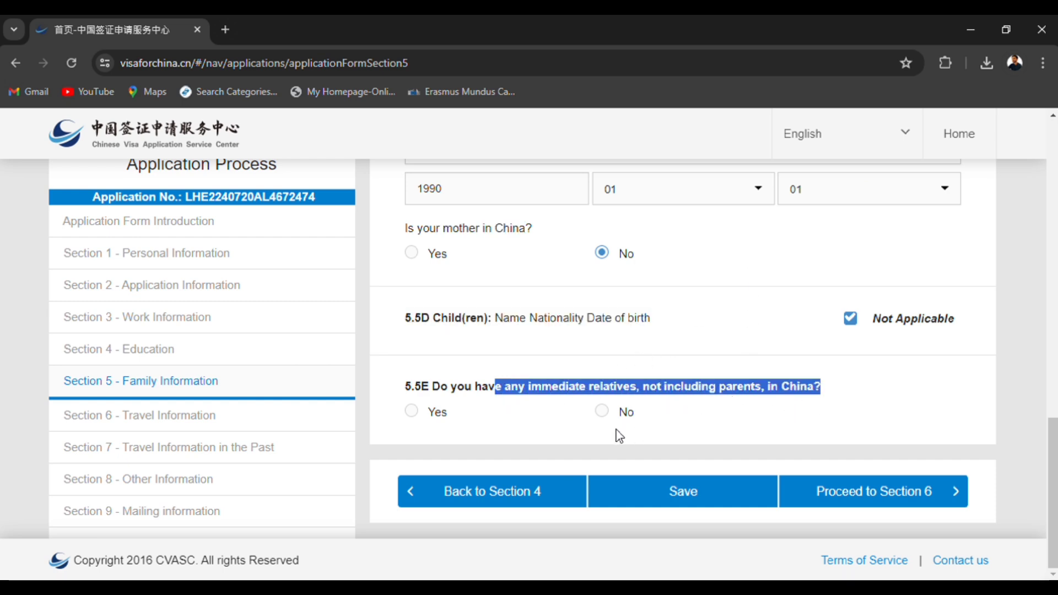
pyautogui.click(602, 412)
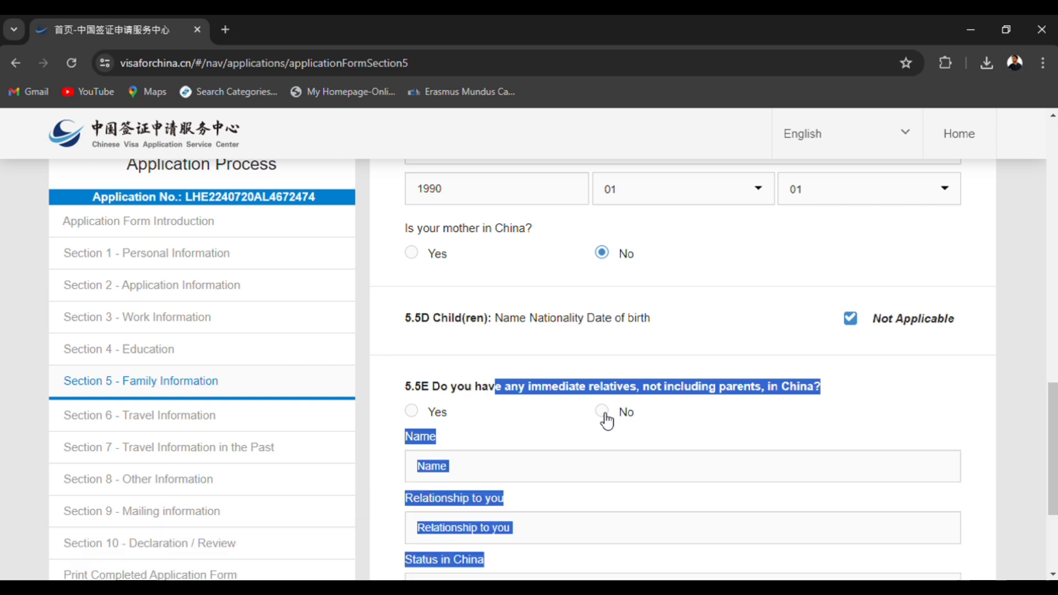
pyautogui.click(604, 413)
pyautogui.click(859, 498)
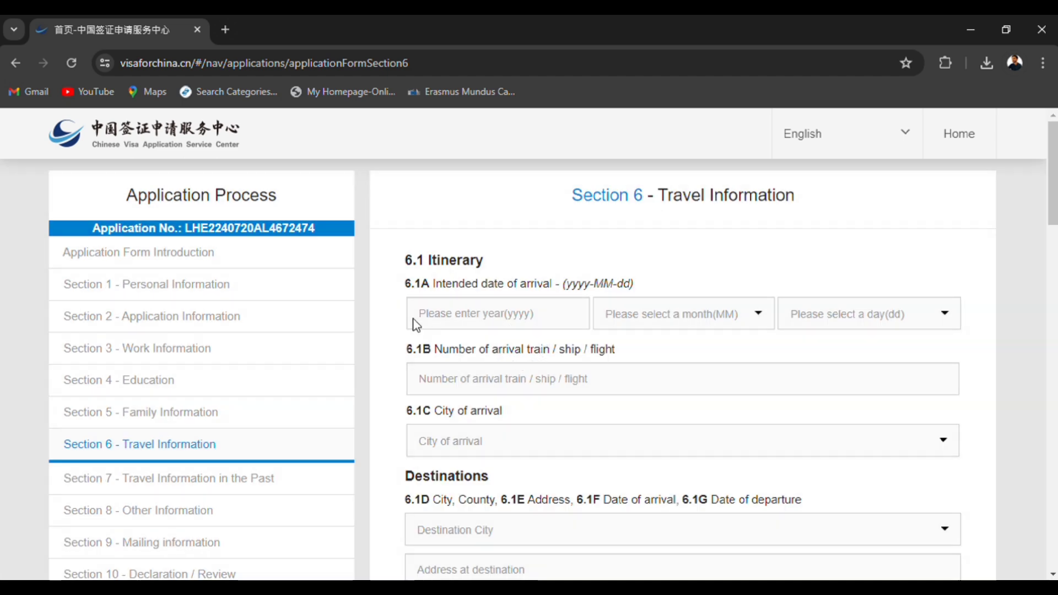
# Set the intended date of arrival in item 6.1A to 2024-08-25.
pyautogui.click(471, 323)
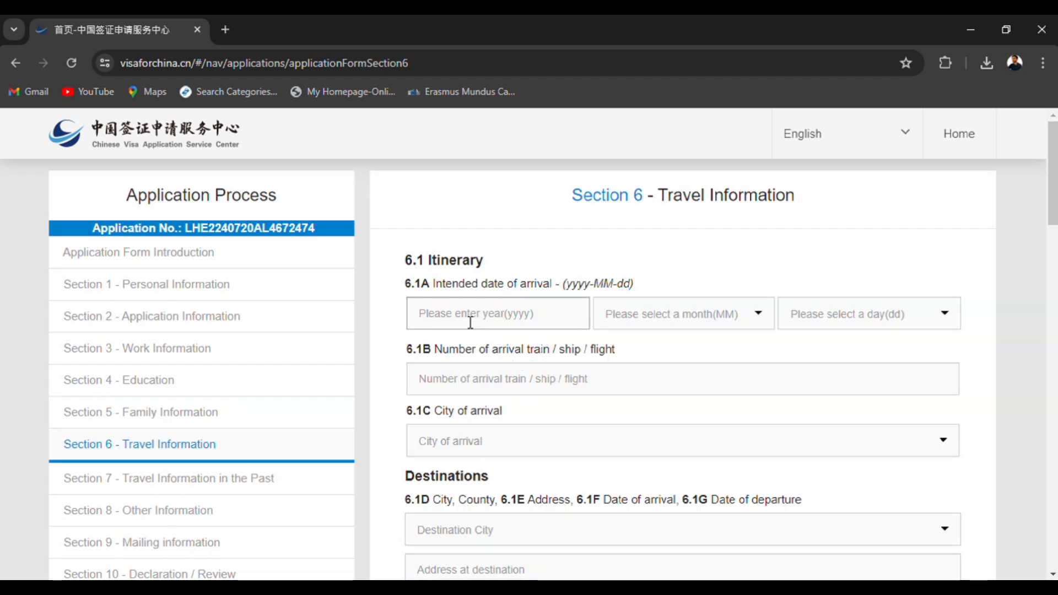
pyautogui.click(471, 322)
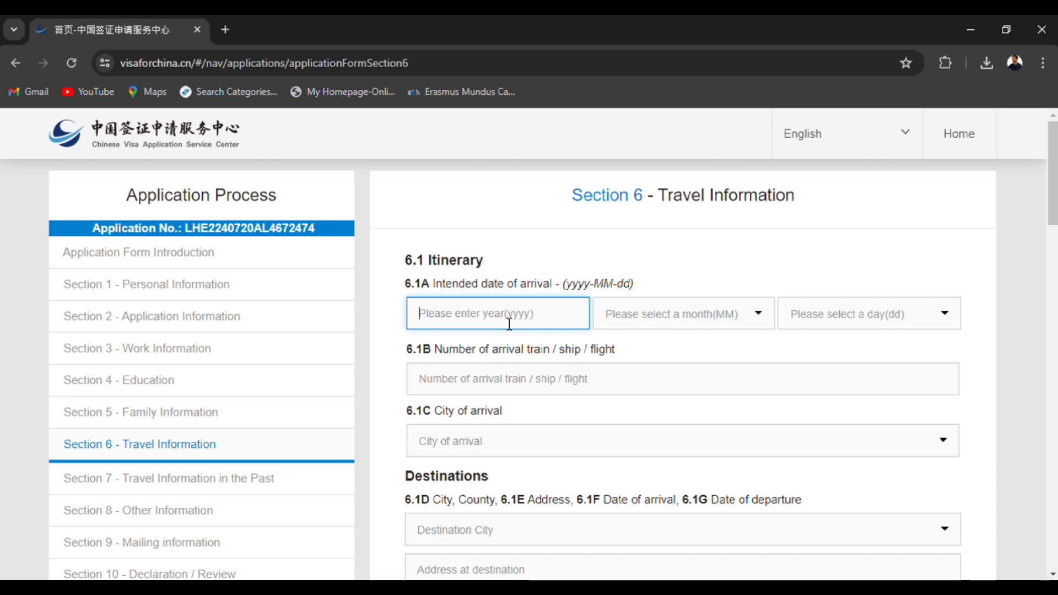
pyautogui.write('2024')
pyautogui.click(614, 330)
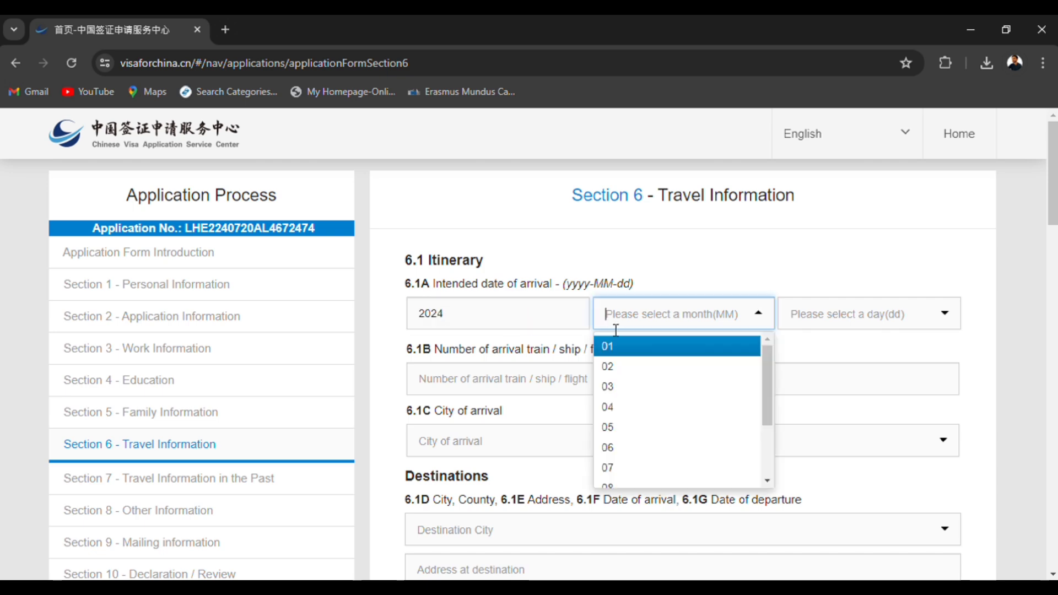
pyautogui.write('8')
pyautogui.press('Return')
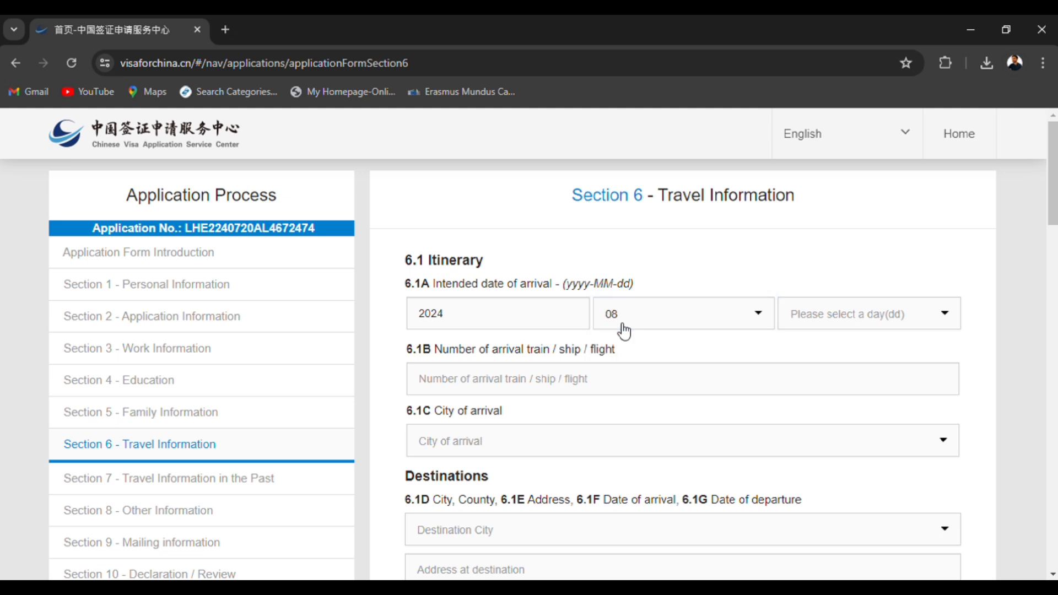
pyautogui.click(865, 310)
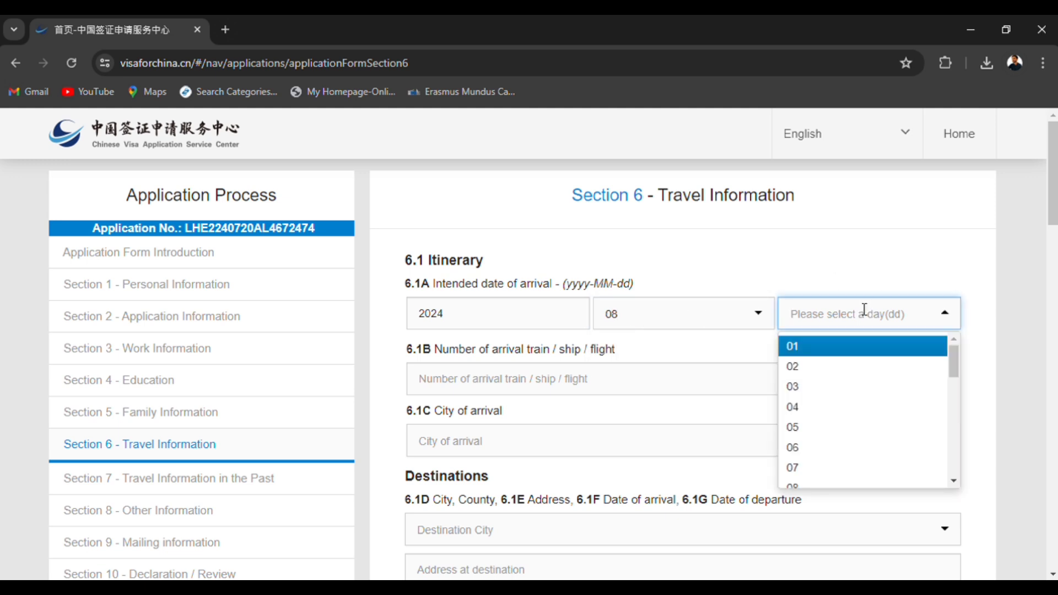
pyautogui.write('2')
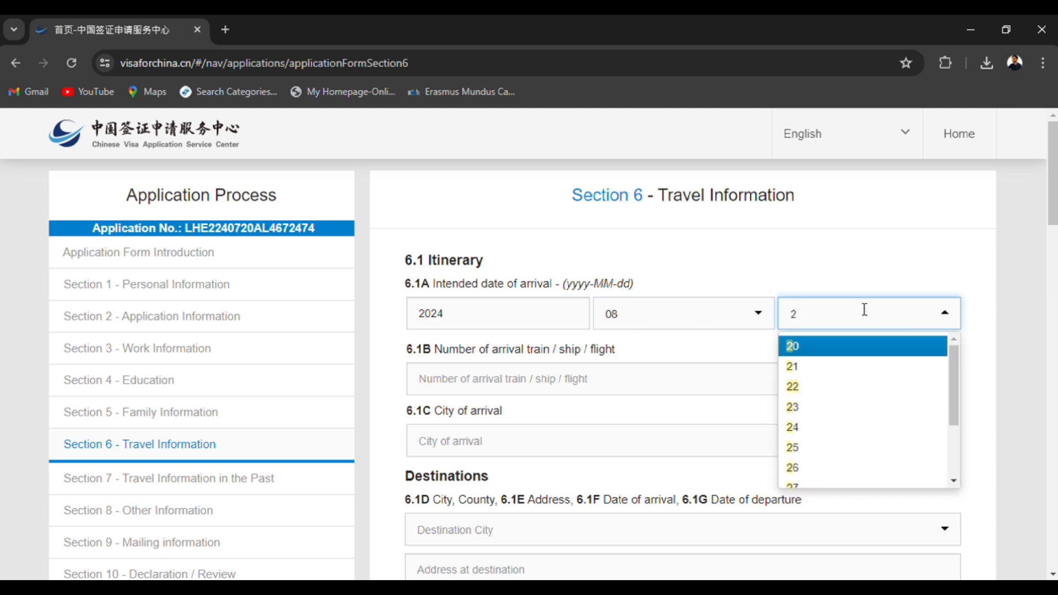
pyautogui.write('5')
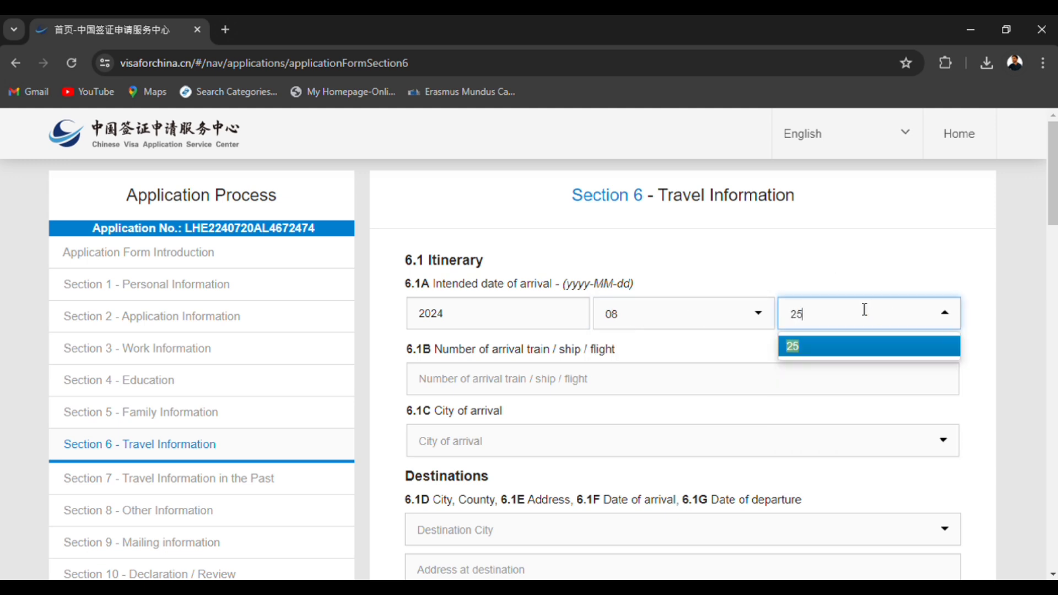
pyautogui.click(864, 345)
# Enter "Airline" as the arrival train/ship/flight number in item 6.1B and select Chengdu as the city of arrival in 6.1C.
pyautogui.click(482, 392)
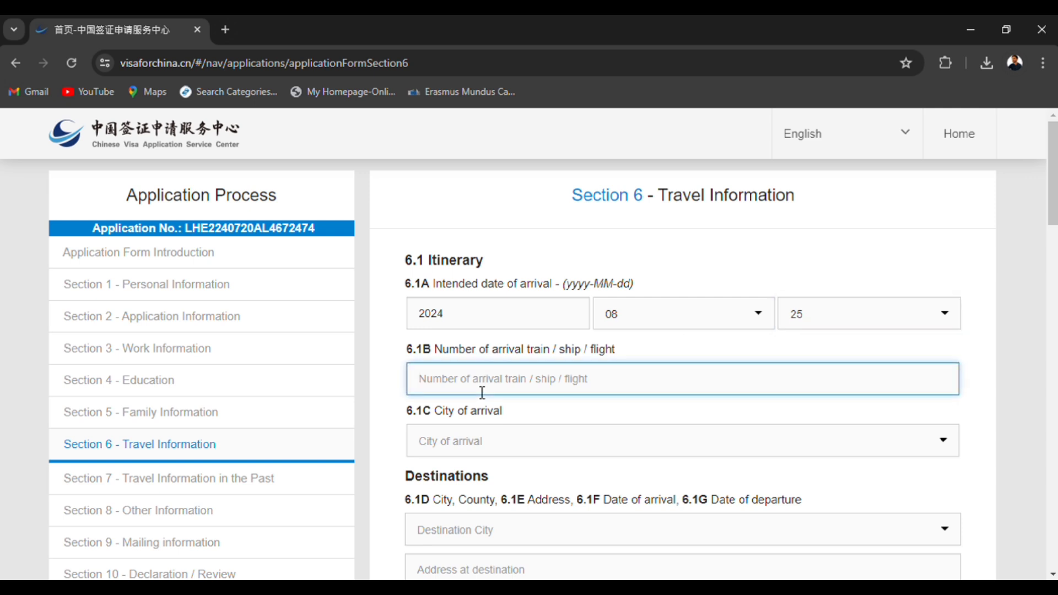
pyautogui.write('Airlines')
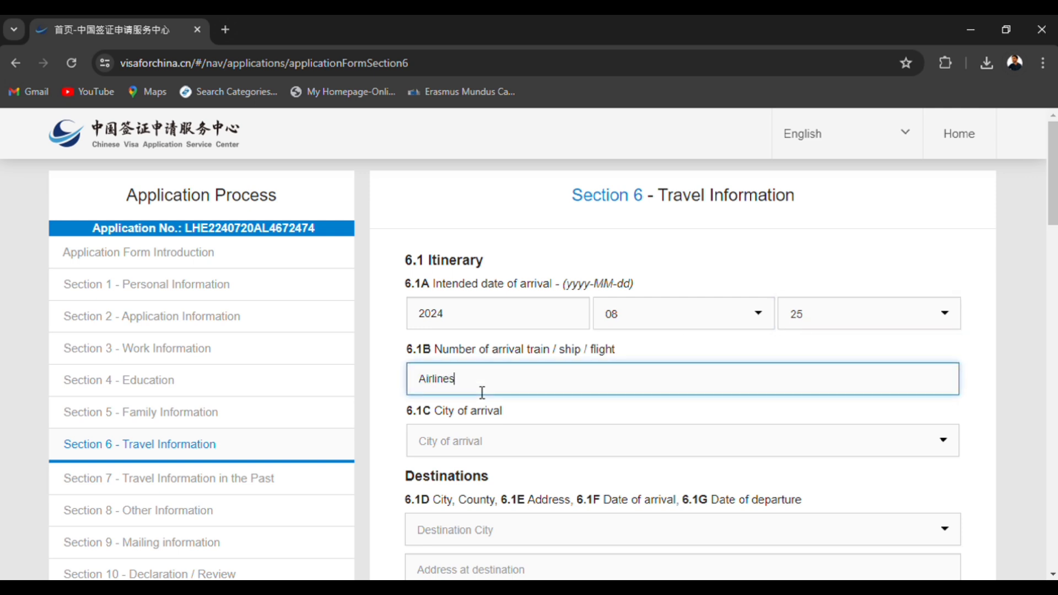
pyautogui.click(504, 443)
pyautogui.write('Chen')
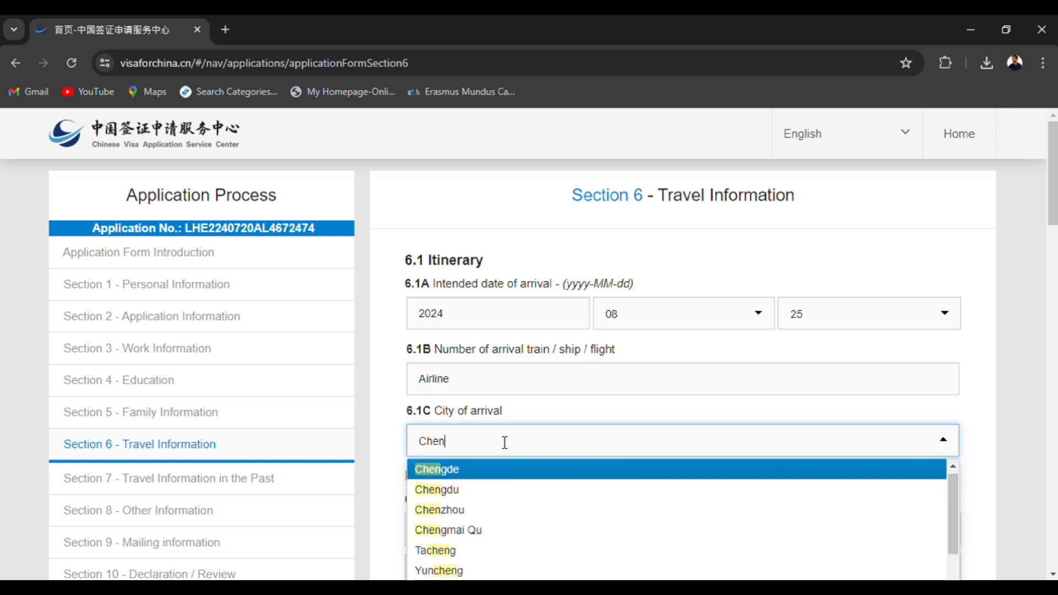
pyautogui.press('Down')
pyautogui.press('Return')
# Select Chengdu as the destination city in item 6.1D, leaving the optional county fields blank.
pyautogui.scroll(-4, 486, 455)
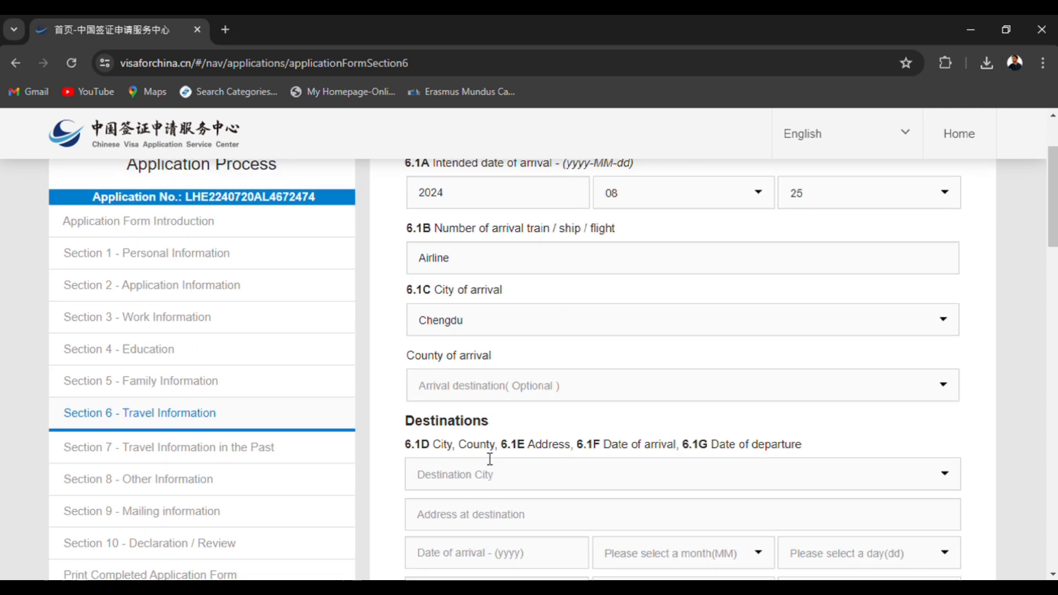
pyautogui.click(485, 278)
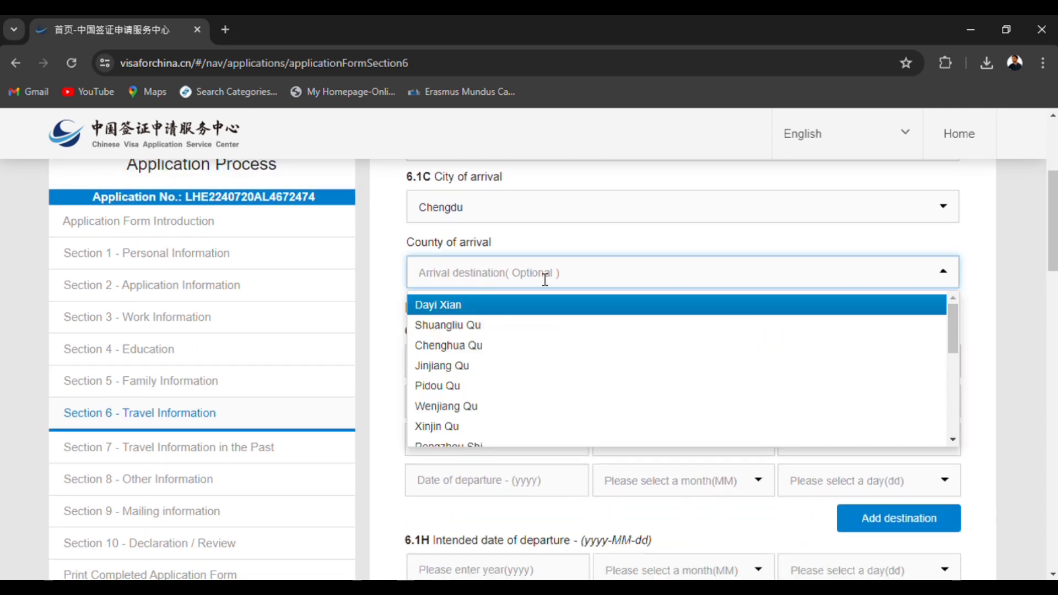
pyautogui.click(539, 251)
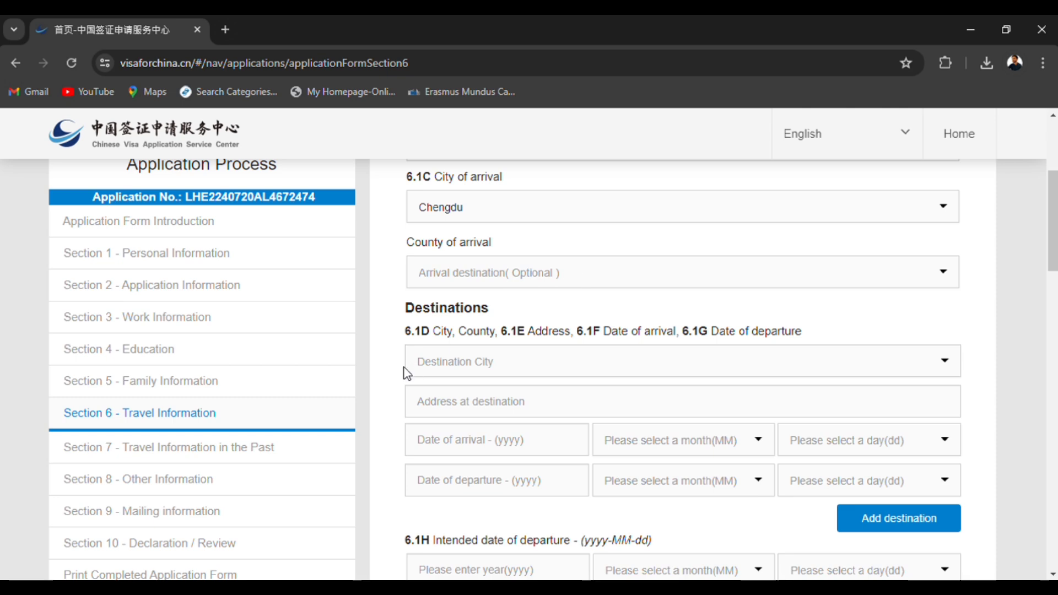
pyautogui.scroll(-2, 470, 333)
pyautogui.click(469, 298)
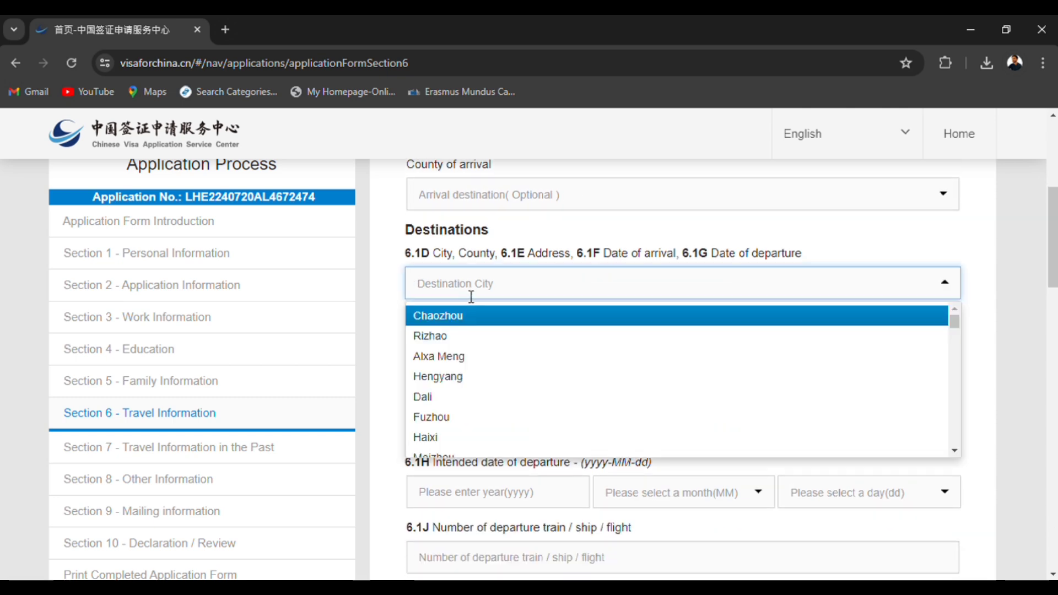
pyautogui.write('Chen')
pyautogui.press('Down')
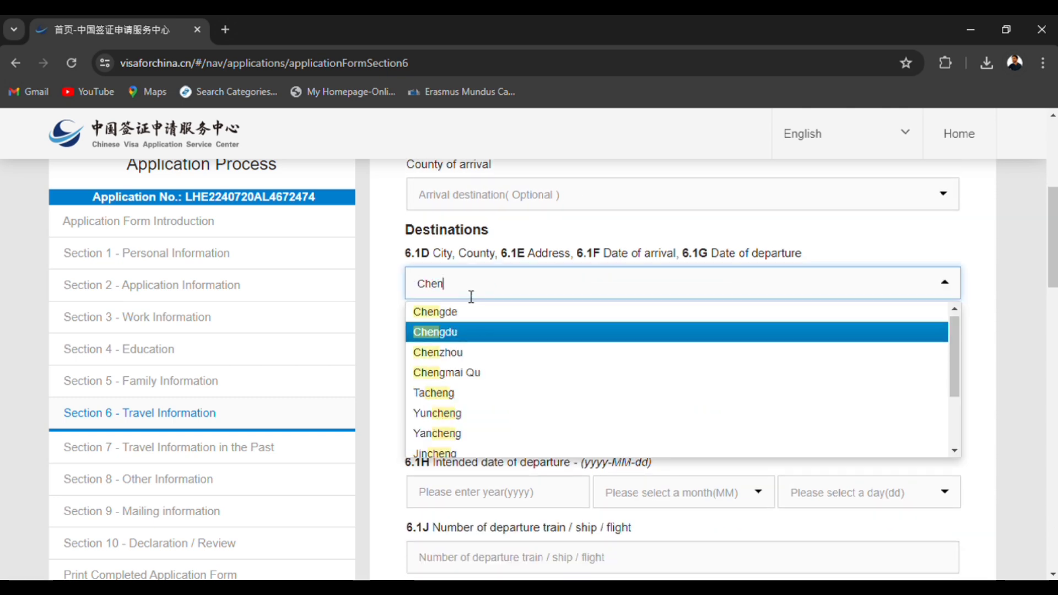
pyautogui.press('Return')
pyautogui.click(480, 328)
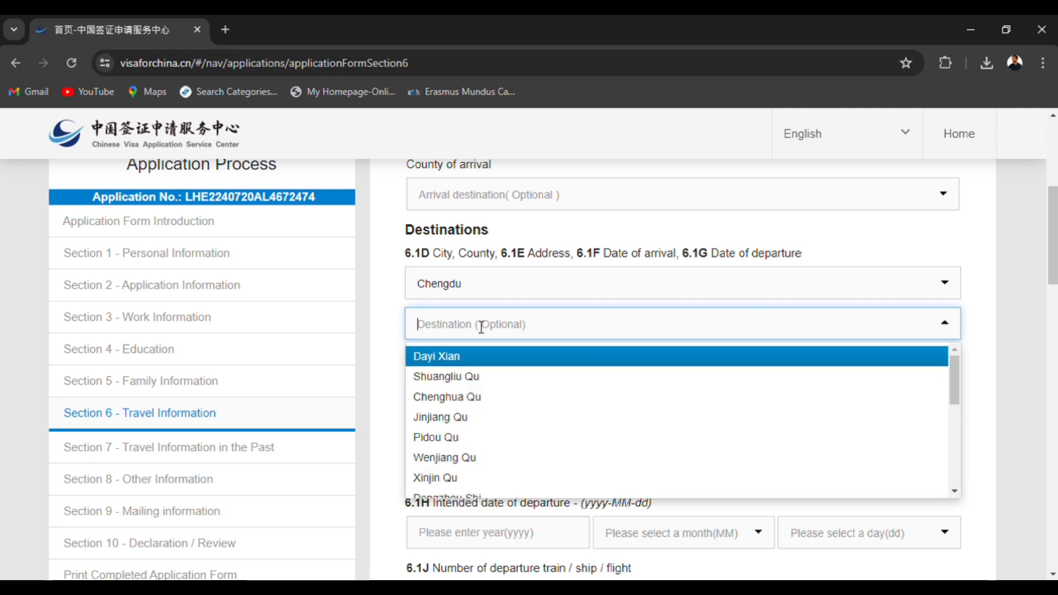
pyautogui.click(386, 315)
# Fill in the street address at the destination in item 6.1E.
pyautogui.click(503, 368)
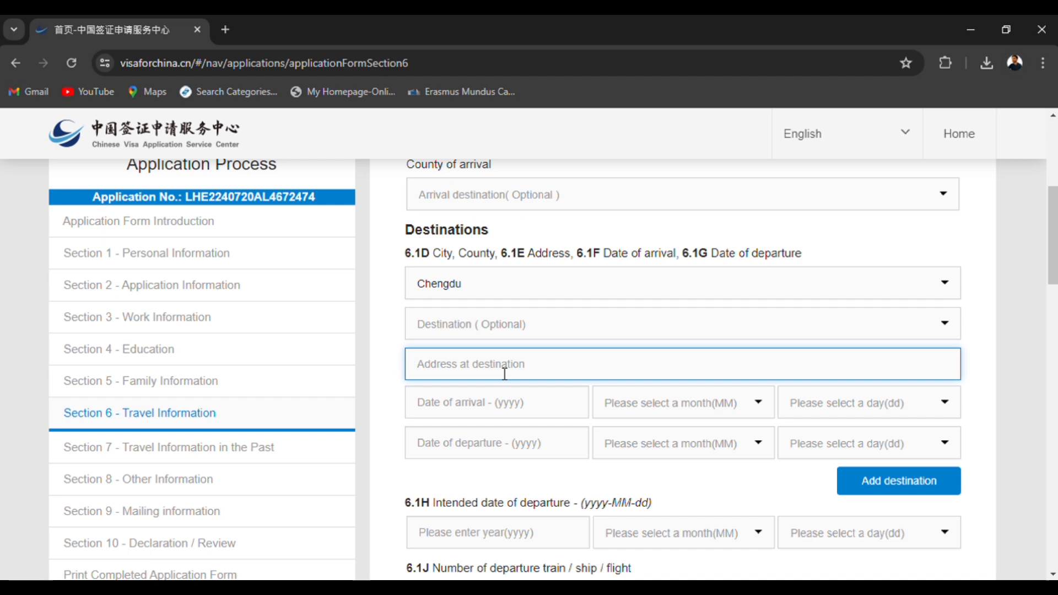
pyautogui.write('street 123, sichua')
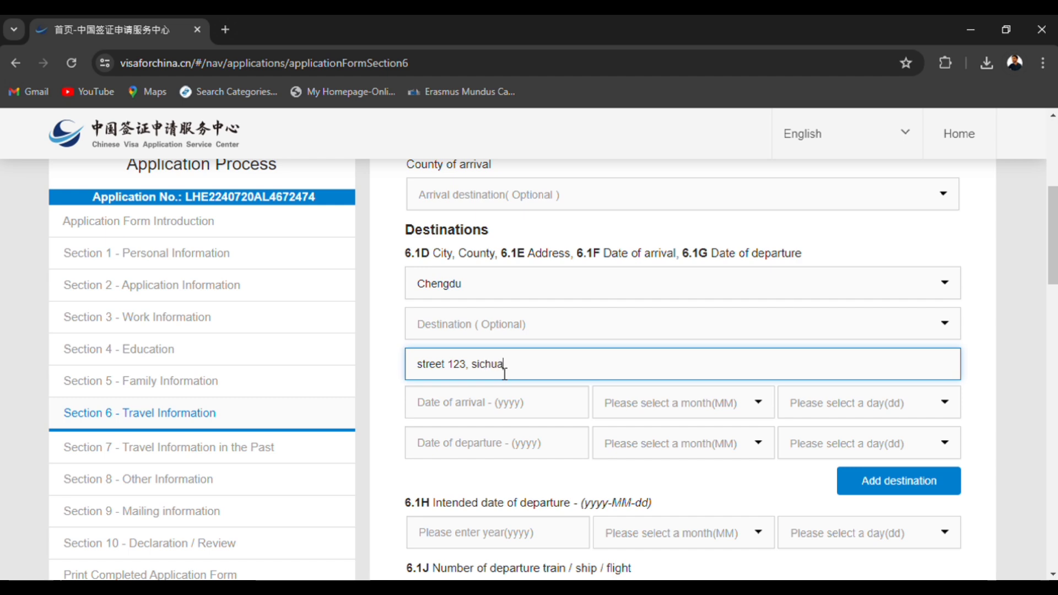
pyautogui.write('n')
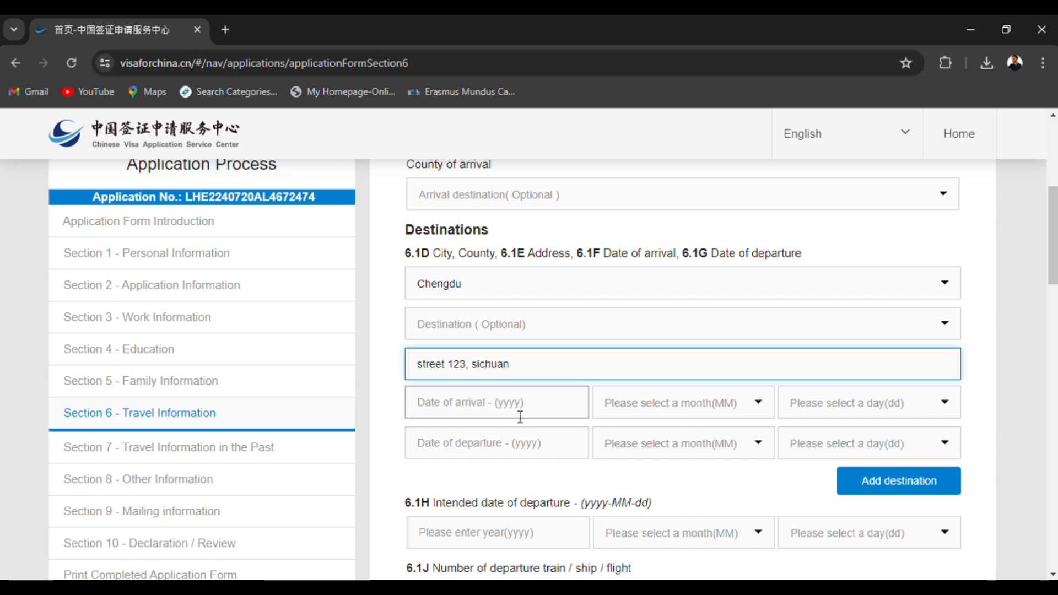
# Set the date of arrival at the Chengdu destination in item 6.1F to 2024-08-25.
pyautogui.click(520, 417)
pyautogui.write('202')
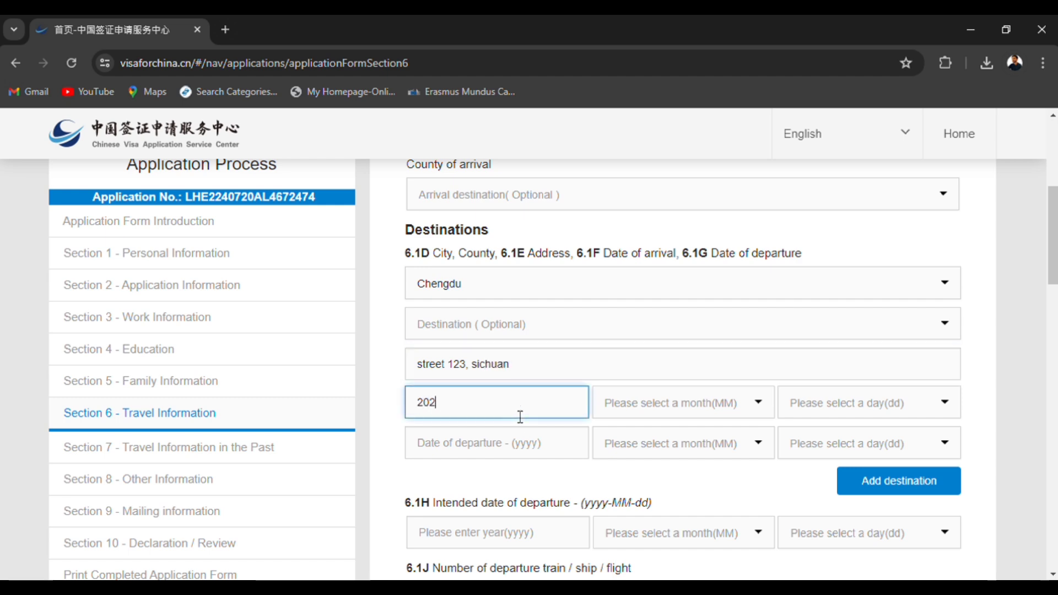
pyautogui.write('4')
pyautogui.click(646, 413)
pyautogui.write('8')
pyautogui.press('Return')
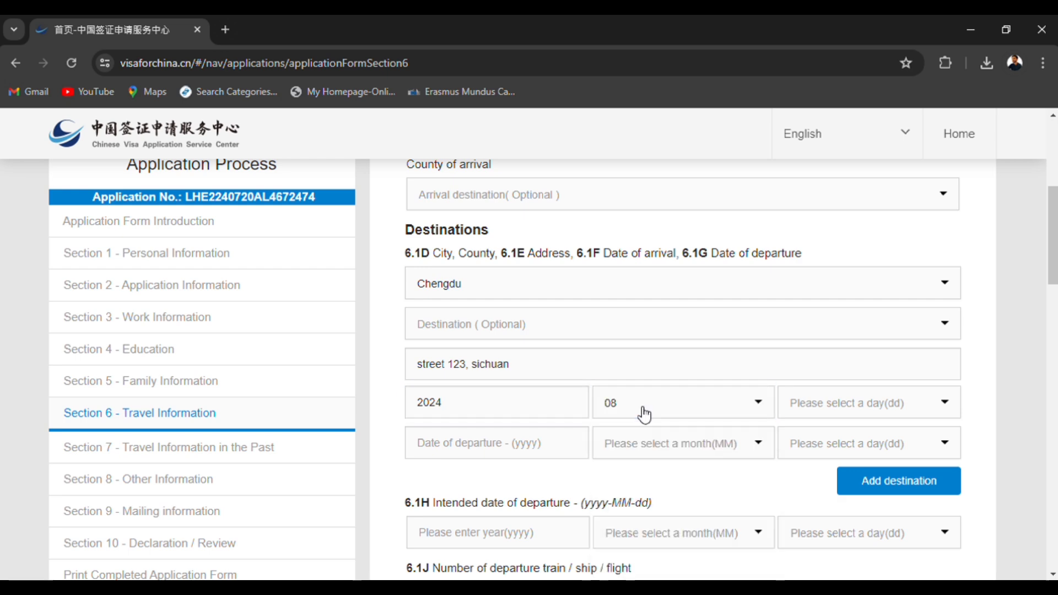
pyautogui.click(855, 415)
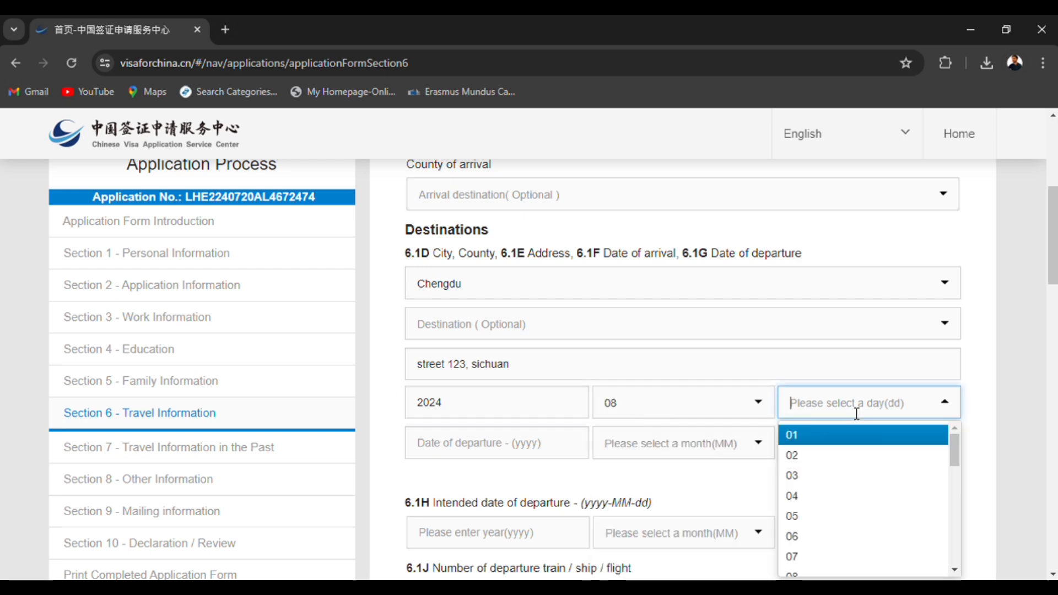
pyautogui.write('2')
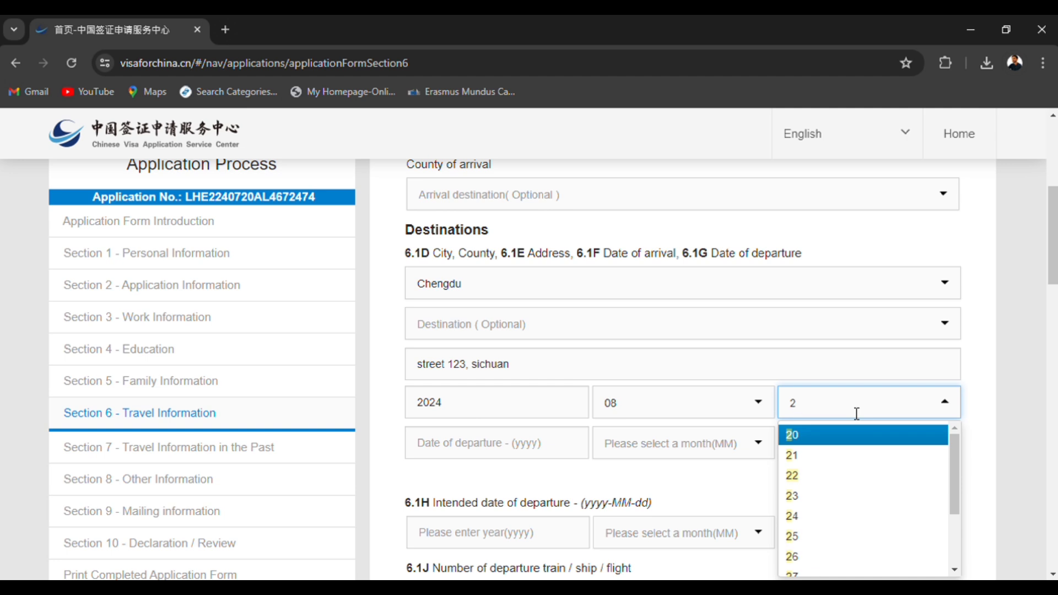
pyautogui.write('5')
pyautogui.press('Return')
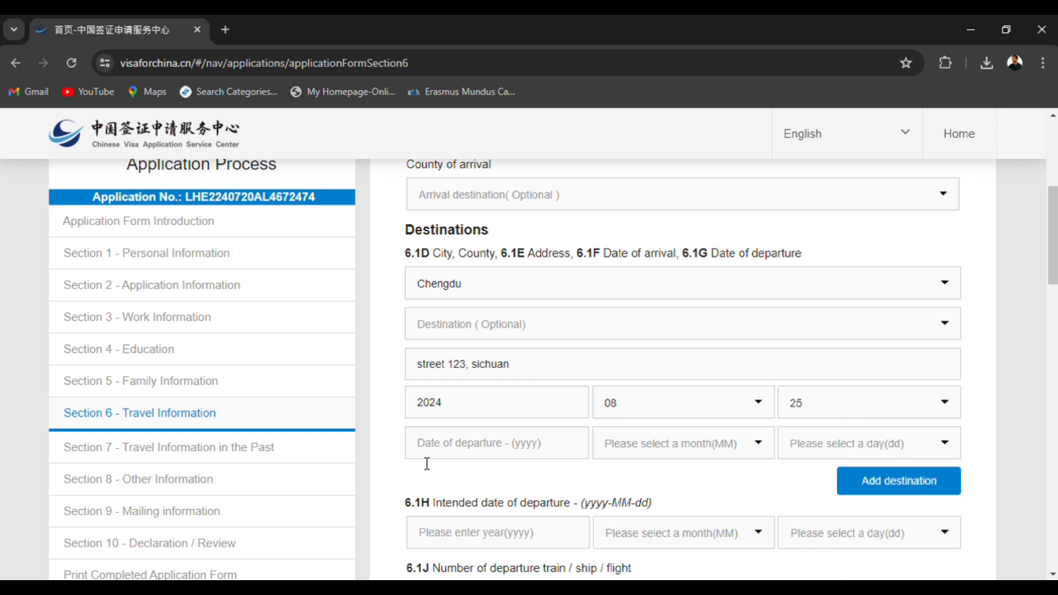
# Set the date of departure from the Chengdu destination in item 6.1G to 2026-08-25.
pyautogui.click(479, 453)
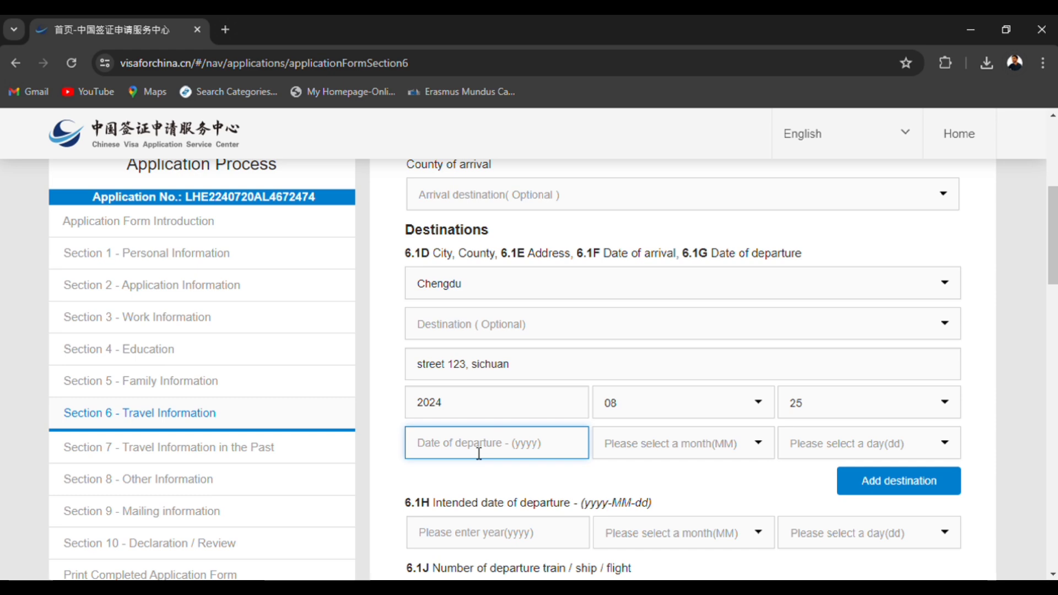
pyautogui.write('2026')
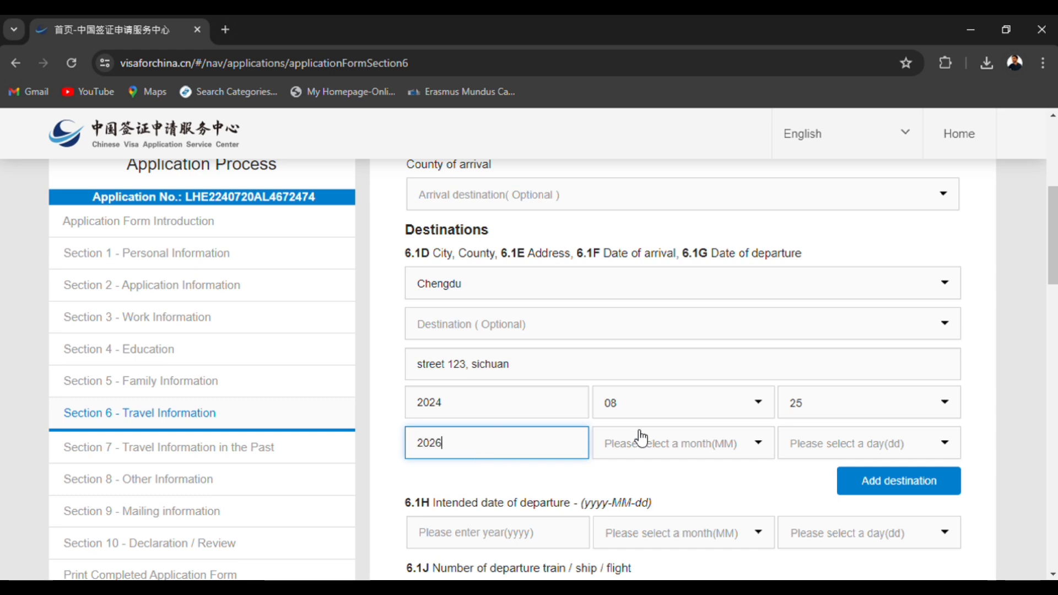
pyautogui.click(641, 440)
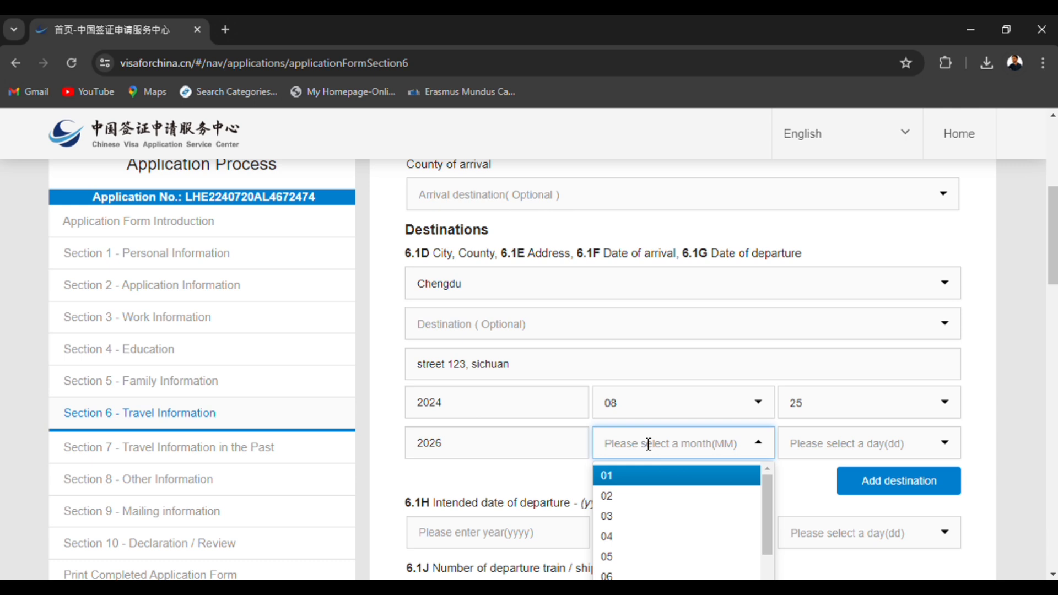
pyautogui.write('8')
pyautogui.click(664, 473)
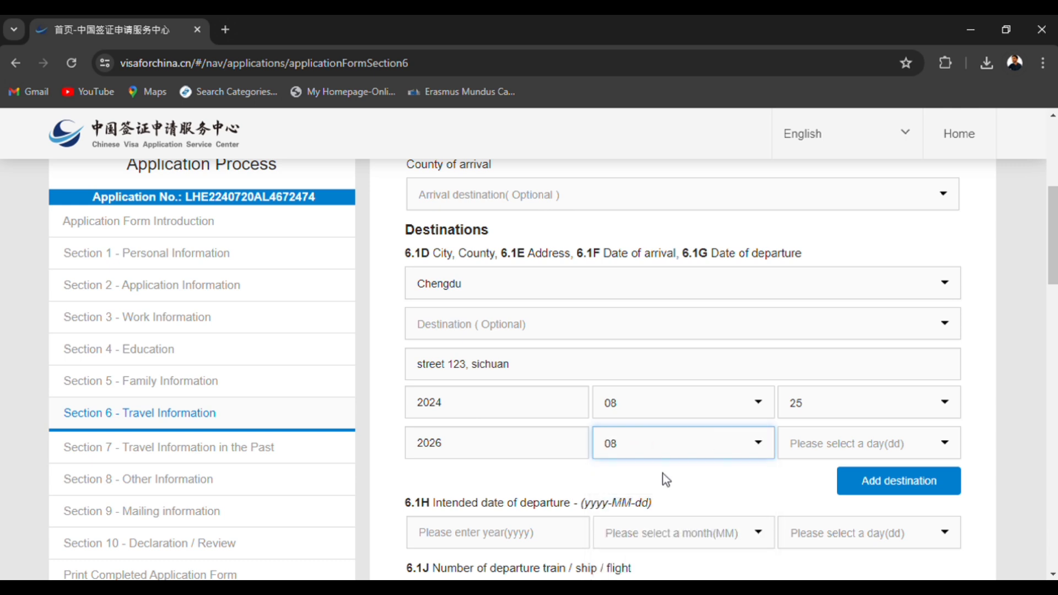
pyautogui.click(839, 447)
pyautogui.write('26')
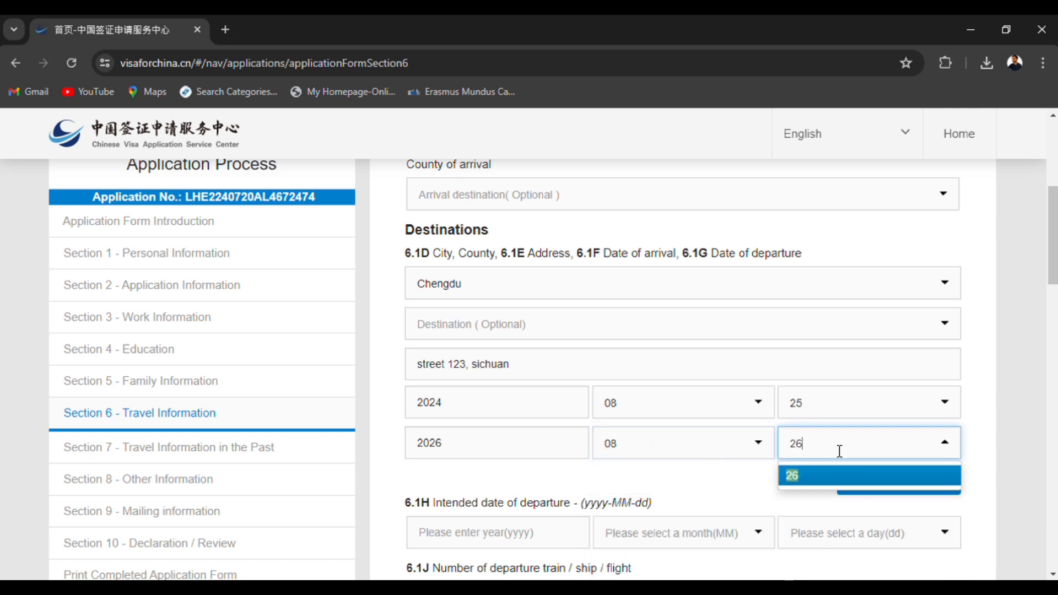
pyautogui.press('BackSpace')
pyautogui.write('5')
pyautogui.press('Return')
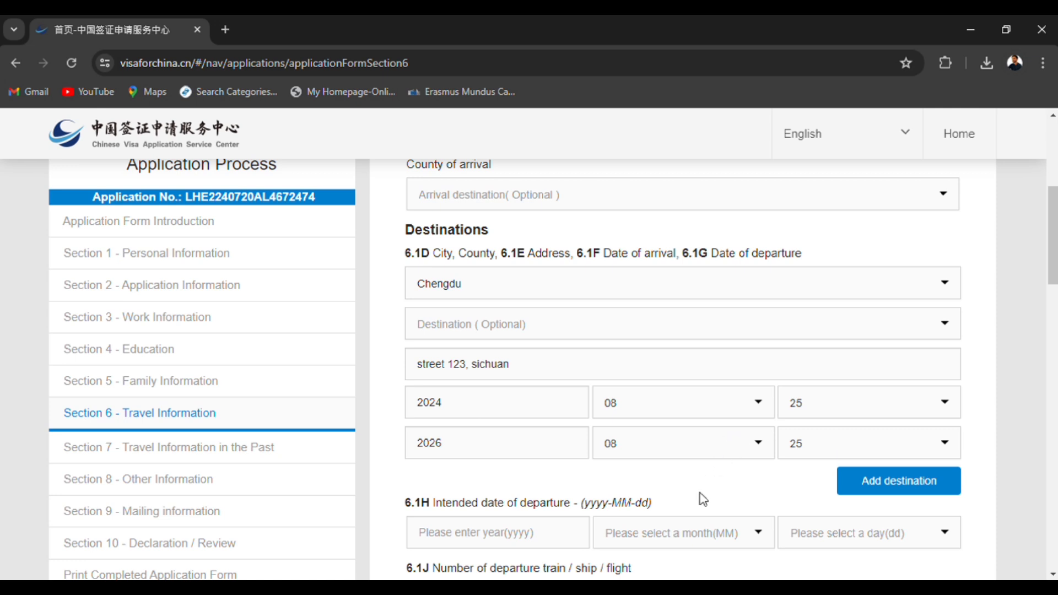
# Set the intended date of departure in item 6.1H to 2026-08-25.
pyautogui.scroll(-5, 701, 497)
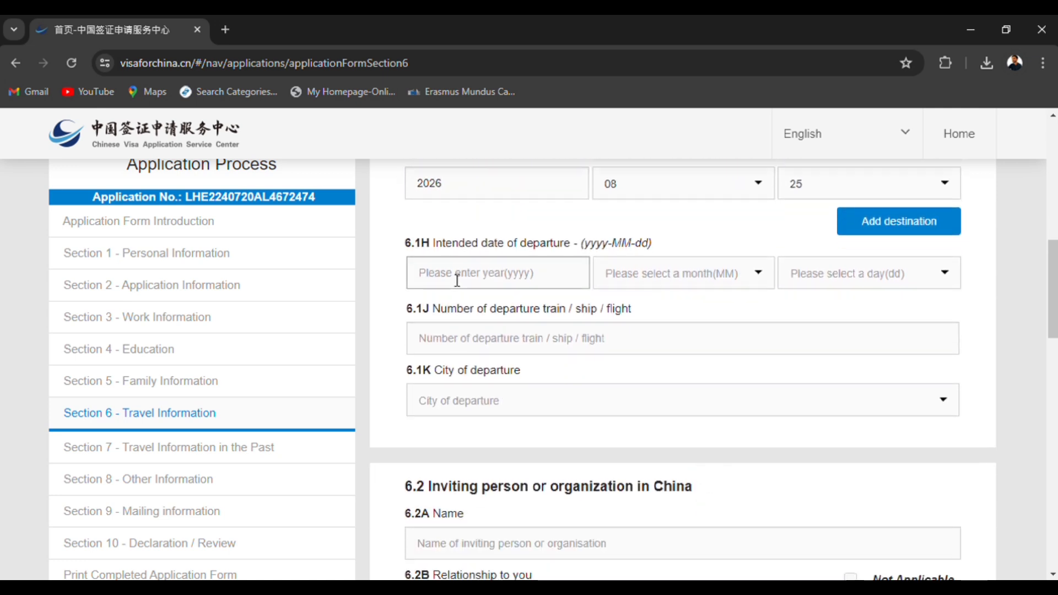
pyautogui.click(457, 277)
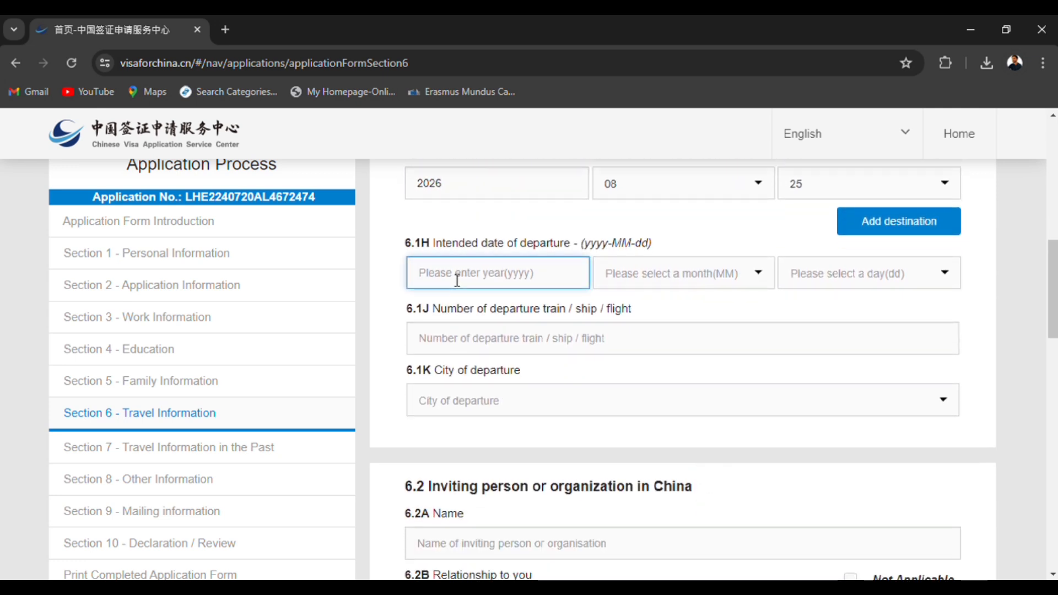
pyautogui.write('2026')
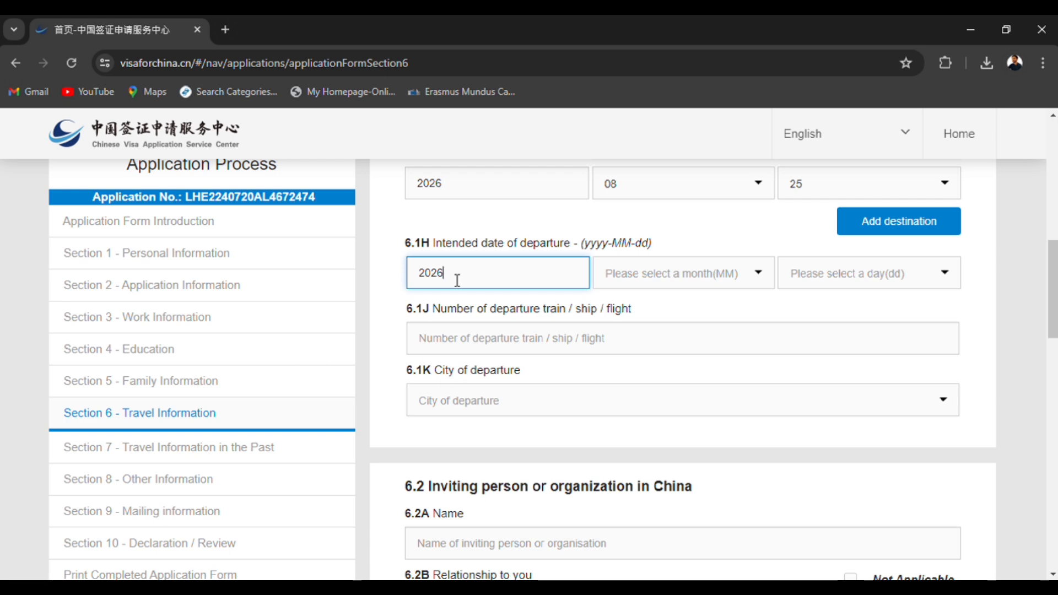
pyautogui.click(660, 274)
pyautogui.write('08')
pyautogui.press('Return')
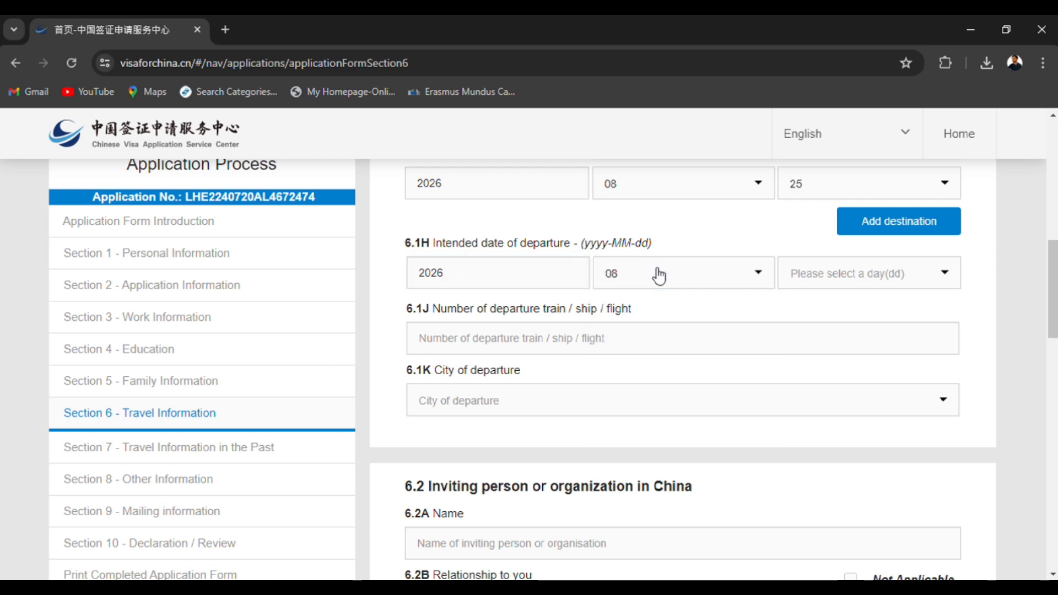
pyautogui.click(800, 278)
pyautogui.write('25')
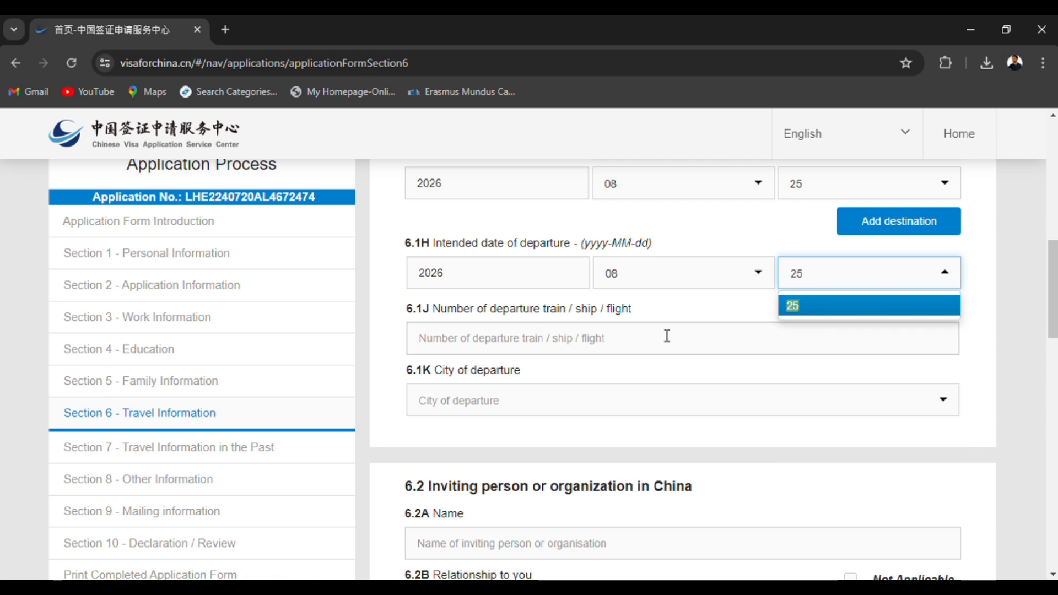
pyautogui.click(827, 314)
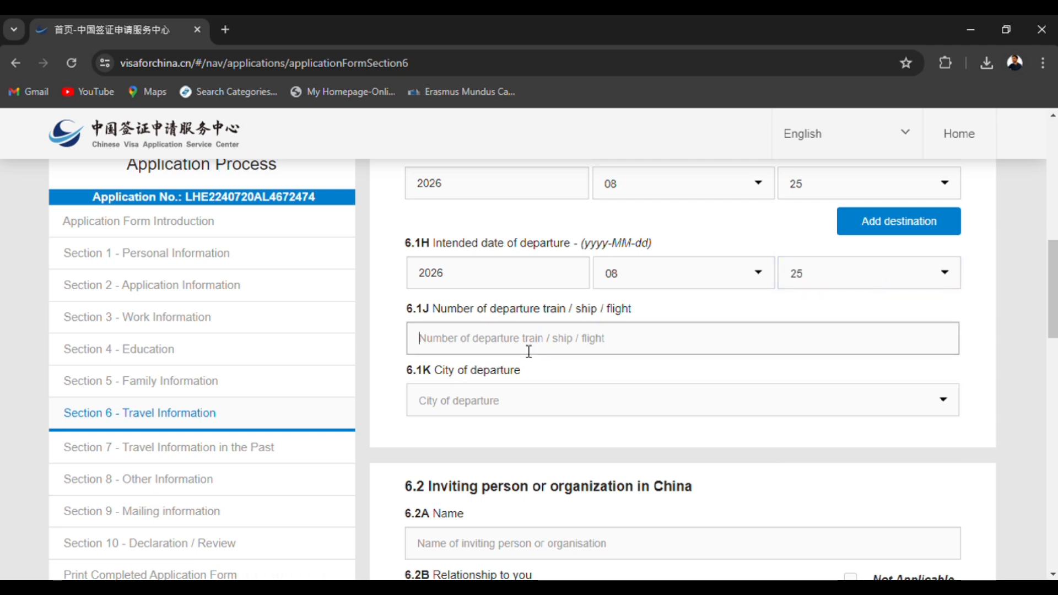
# Enter "Airline" as the departure train/ship/flight number in item 6.1J and select Chengdu as the city of departure in 6.1K.
pyautogui.write('Airline')
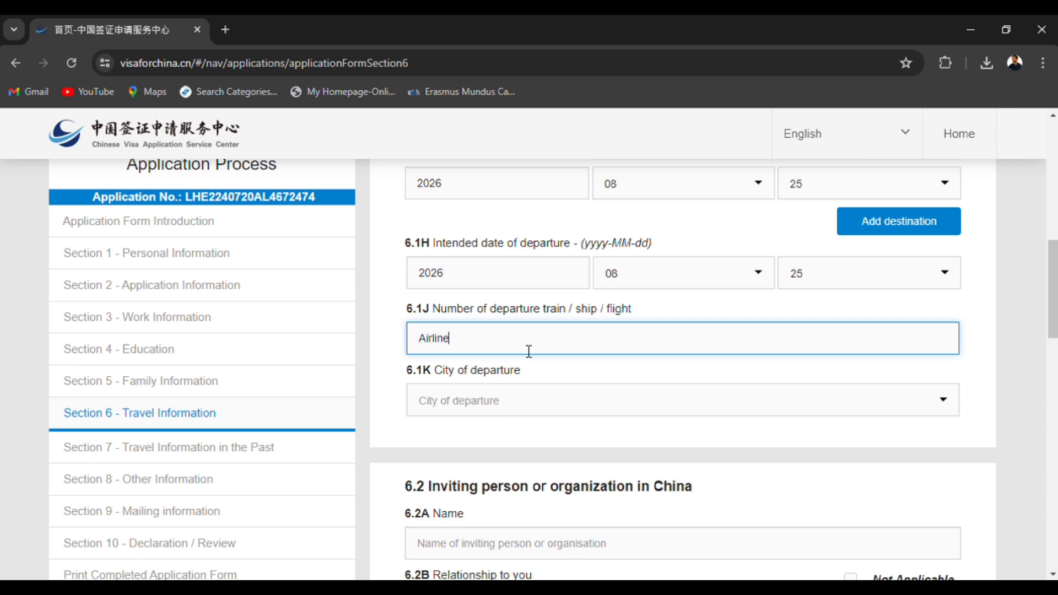
pyautogui.click(539, 410)
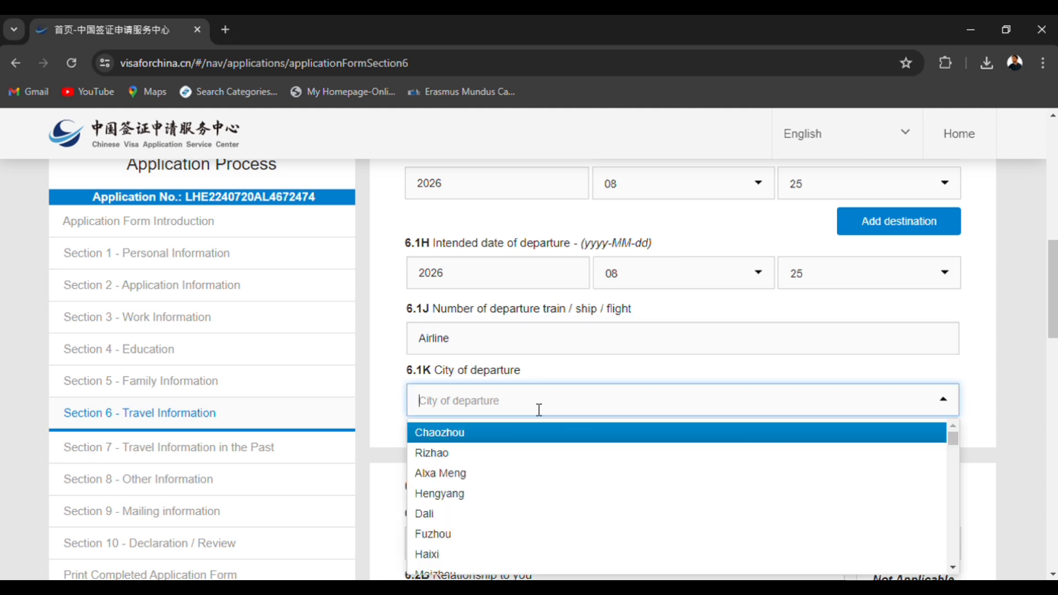
pyautogui.write('Chen')
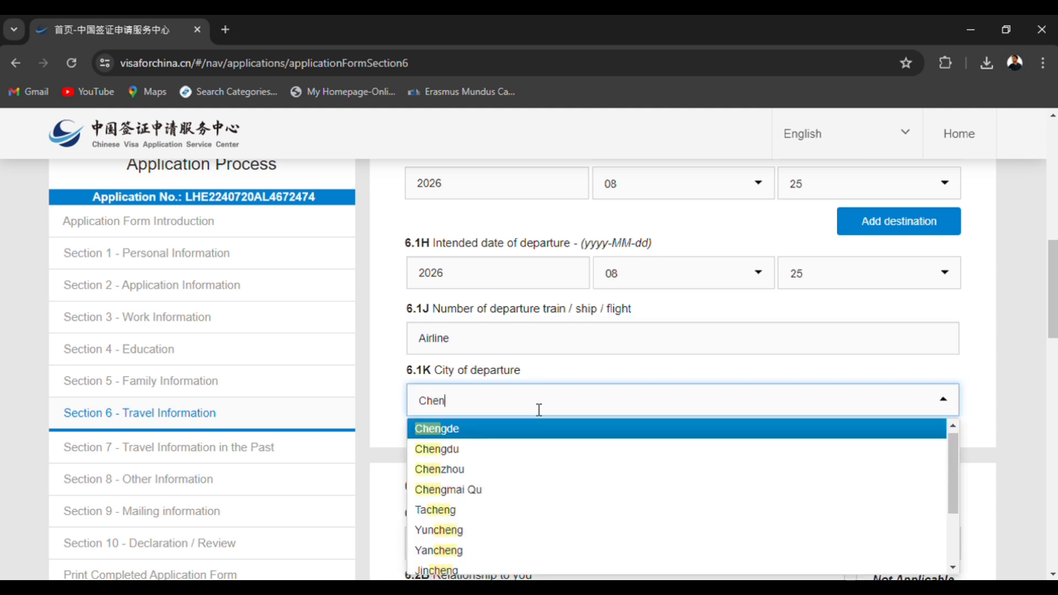
pyautogui.press('Down')
pyautogui.press('Return')
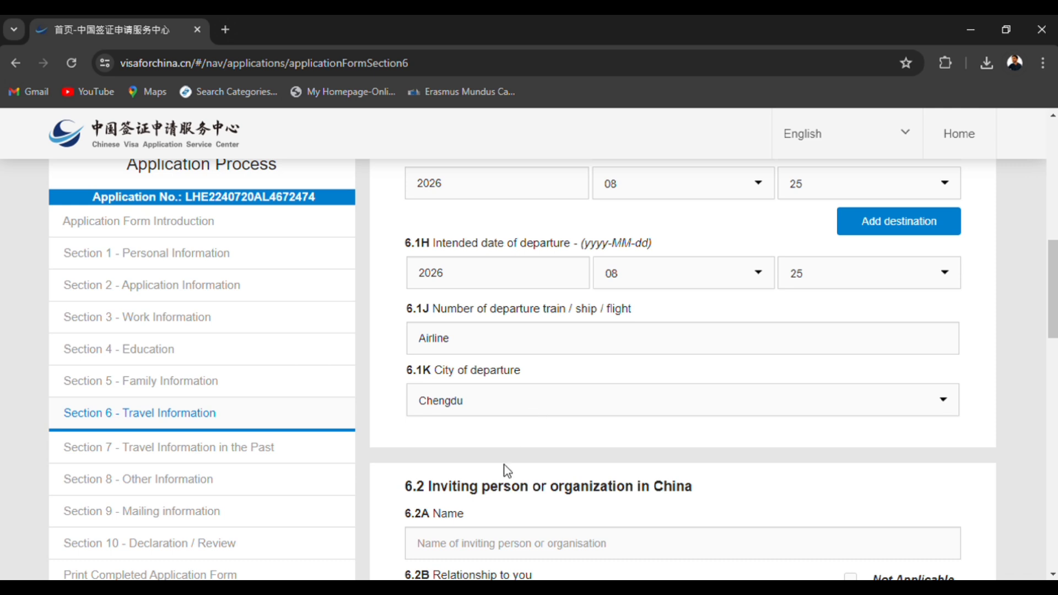
# Enter UESTC as the inviting organization's name in item 6.2A and "Student" as the relationship in 6.2B.
pyautogui.scroll(-5, 508, 472)
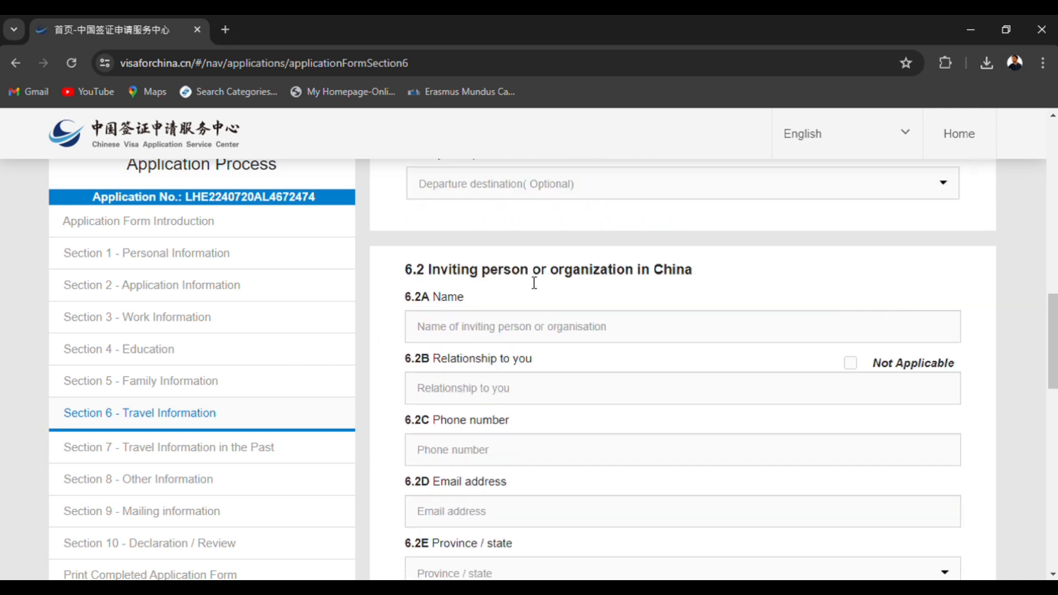
pyautogui.click(533, 337)
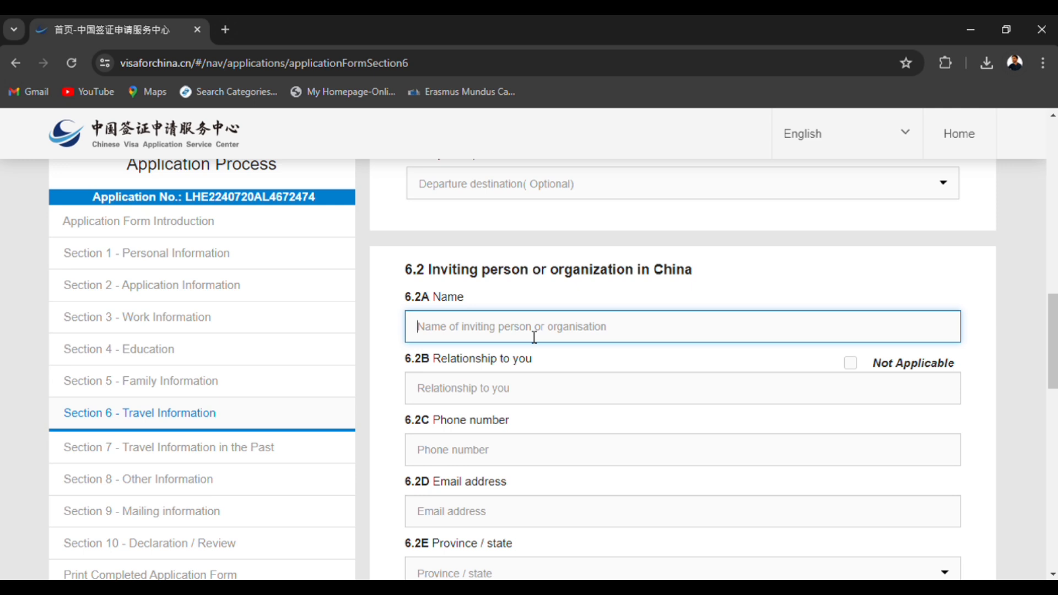
pyautogui.write('UESTC')
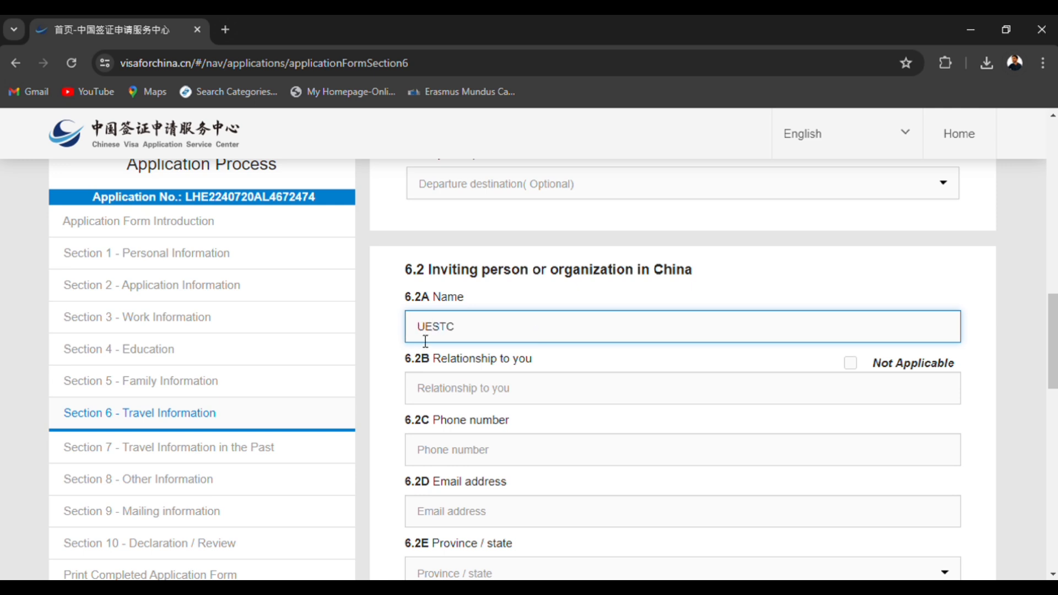
pyautogui.doubleClick(449, 333)
pyautogui.click(462, 392)
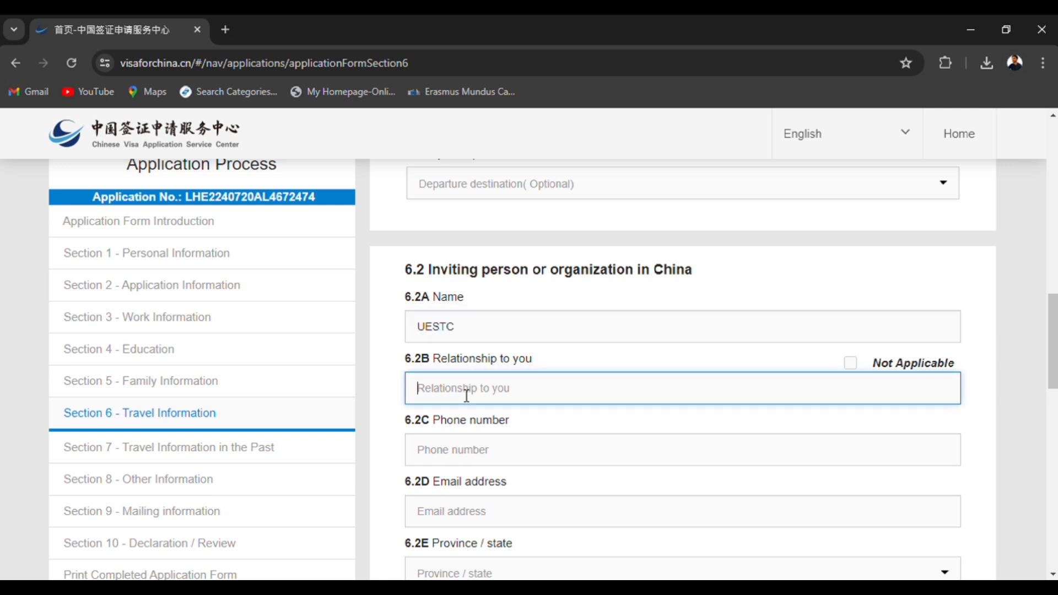
pyautogui.write('Student')
# Fill in the inviting organization's phone number in item 6.2C and its email address in 6.2D.
pyautogui.click(487, 451)
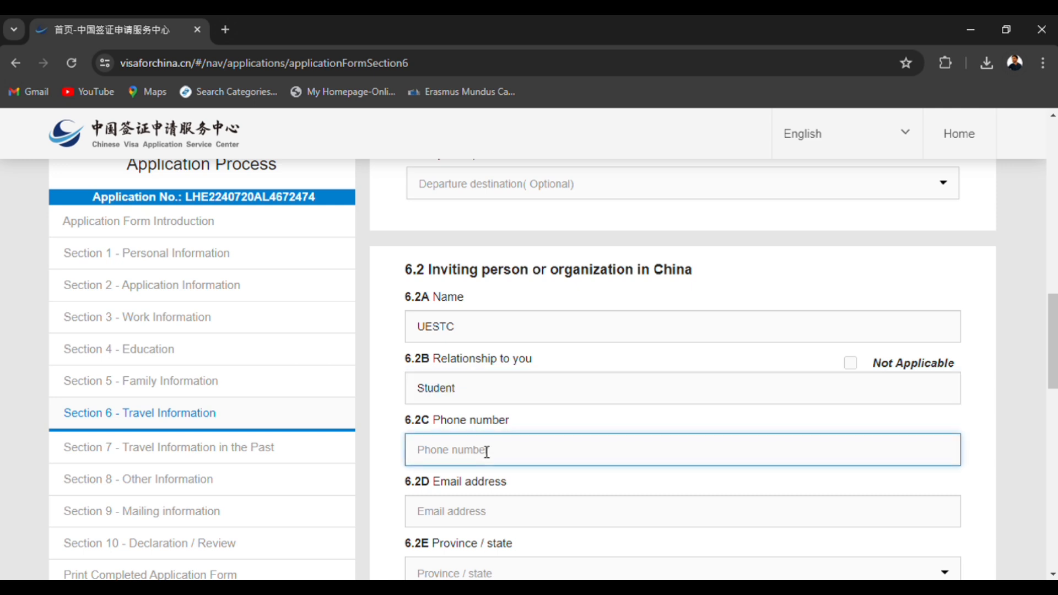
pyautogui.write('030000000')
pyautogui.click(495, 513)
pyautogui.scroll(-2, 495, 512)
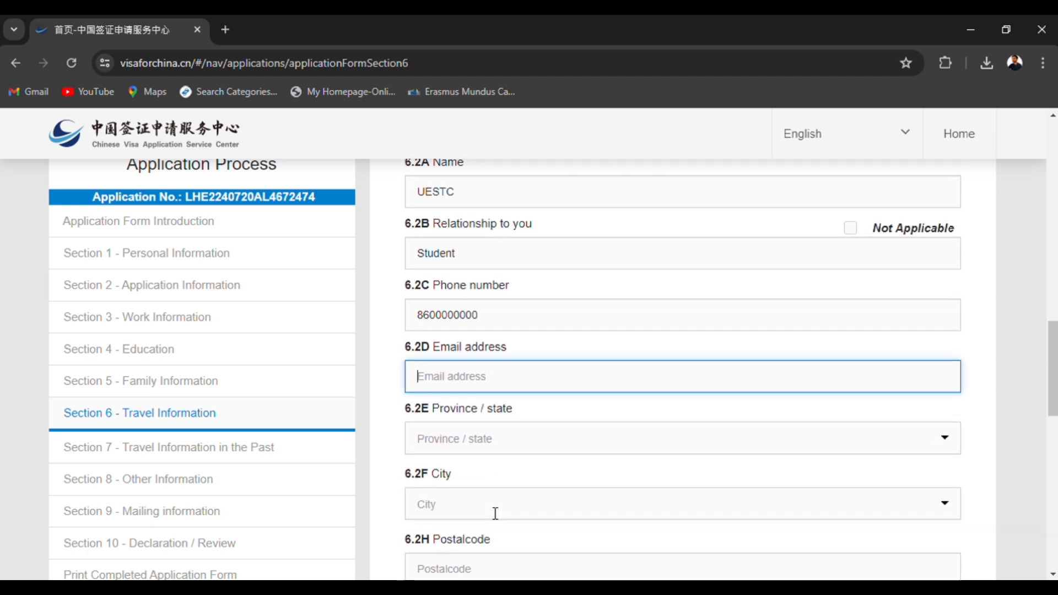
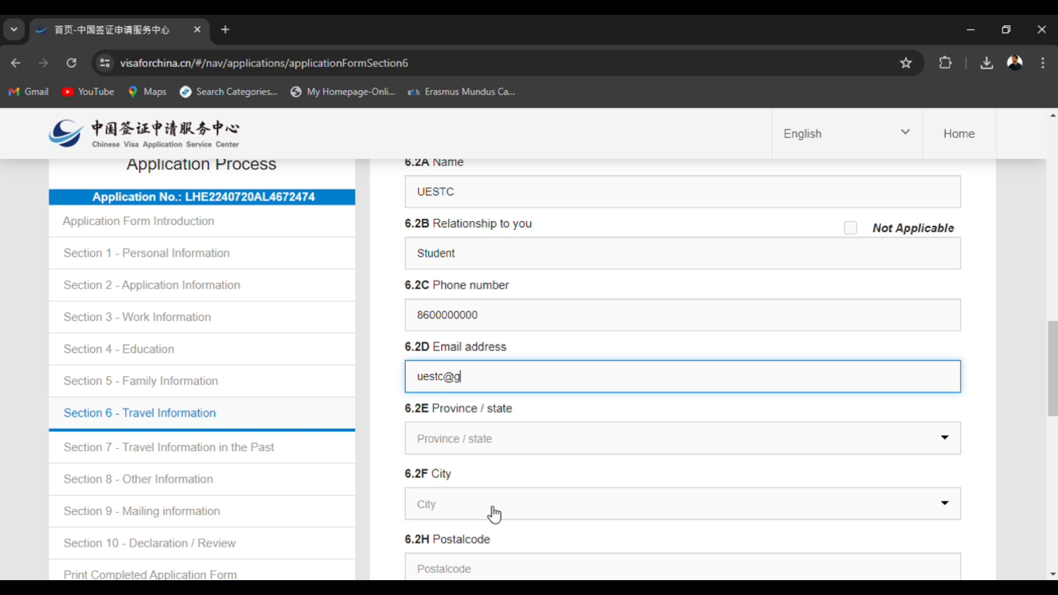
# Select SiChuan as the inviting organization's province in item 6.2E and Chengdu as its city in 6.2F.
pyautogui.click(483, 437)
pyautogui.write('sich')
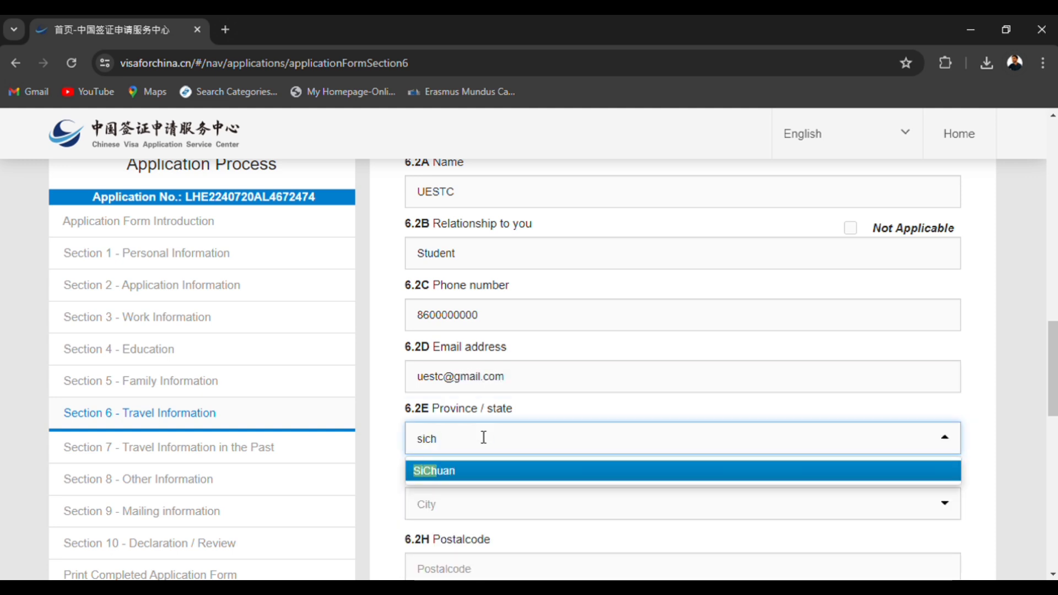
pyautogui.press('Return')
pyautogui.click(479, 516)
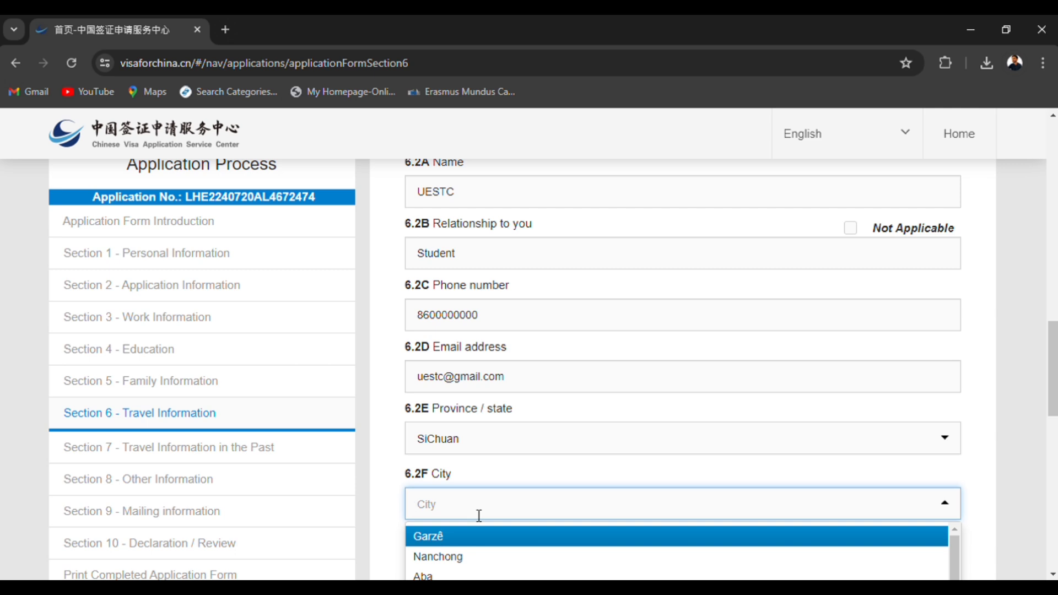
pyautogui.write('chen')
pyautogui.press('Return')
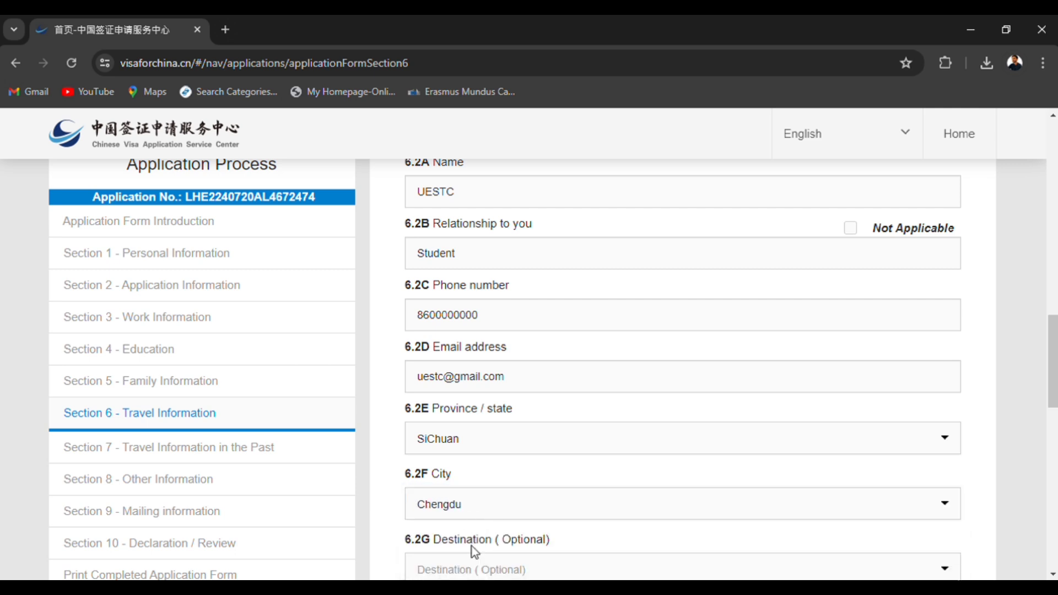
# Fill in the inviting organization's postal code in item 6.2H, leaving the optional destination in 6.2G blank.
pyautogui.scroll(-5, 473, 545)
pyautogui.click(465, 356)
pyautogui.write('5')
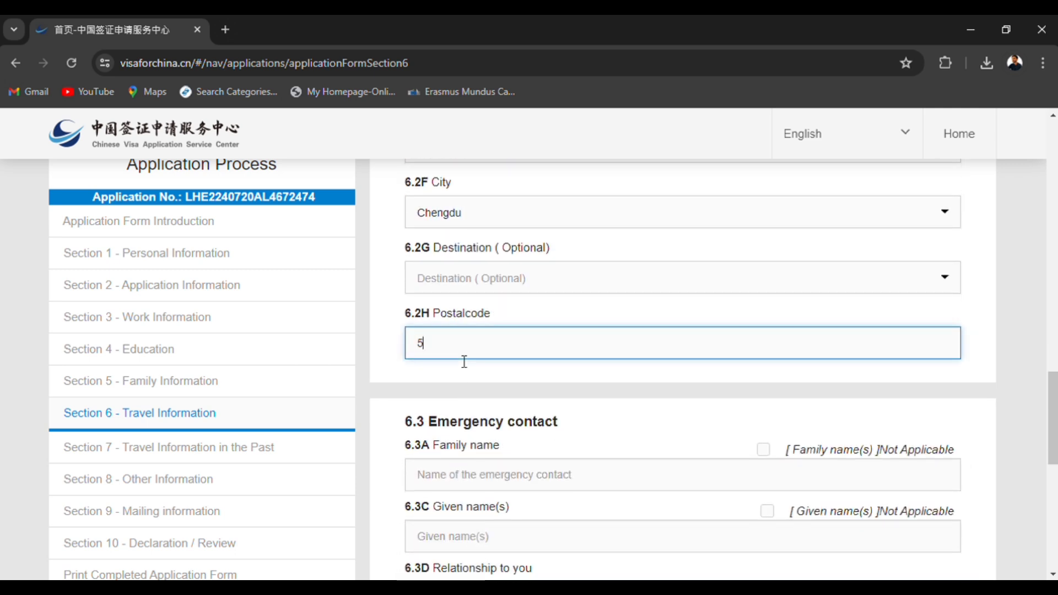
pyautogui.press('BackSpace')
pyautogui.write('600014')
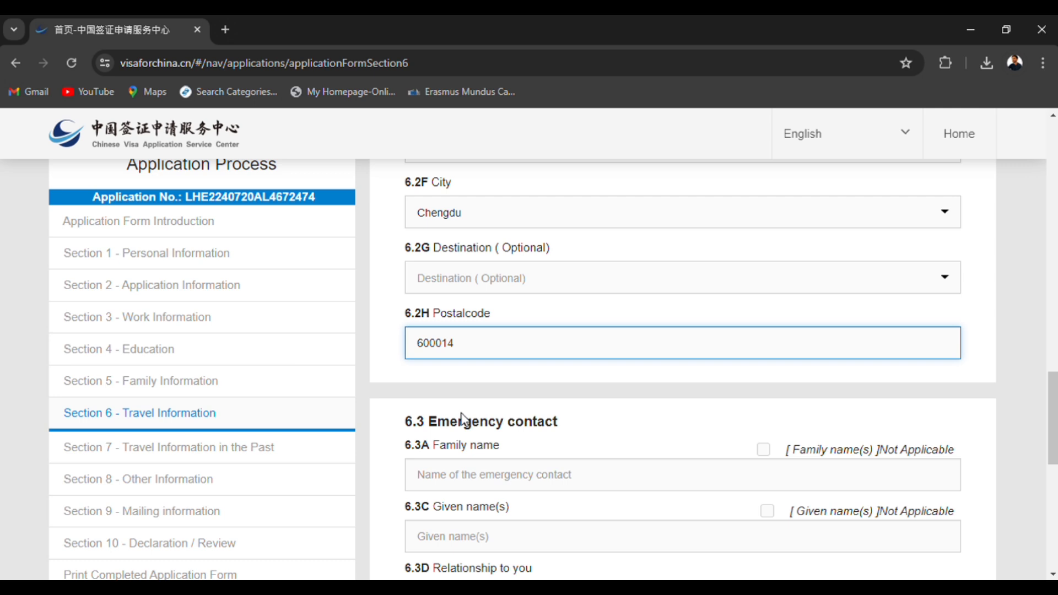
# Fill in the emergency contact's family name and given name in 6.3A and 6.3C, and enter "Brother" as the relationship in 6.3D.
pyautogui.click(479, 490)
pyautogui.scroll(-3, 480, 490)
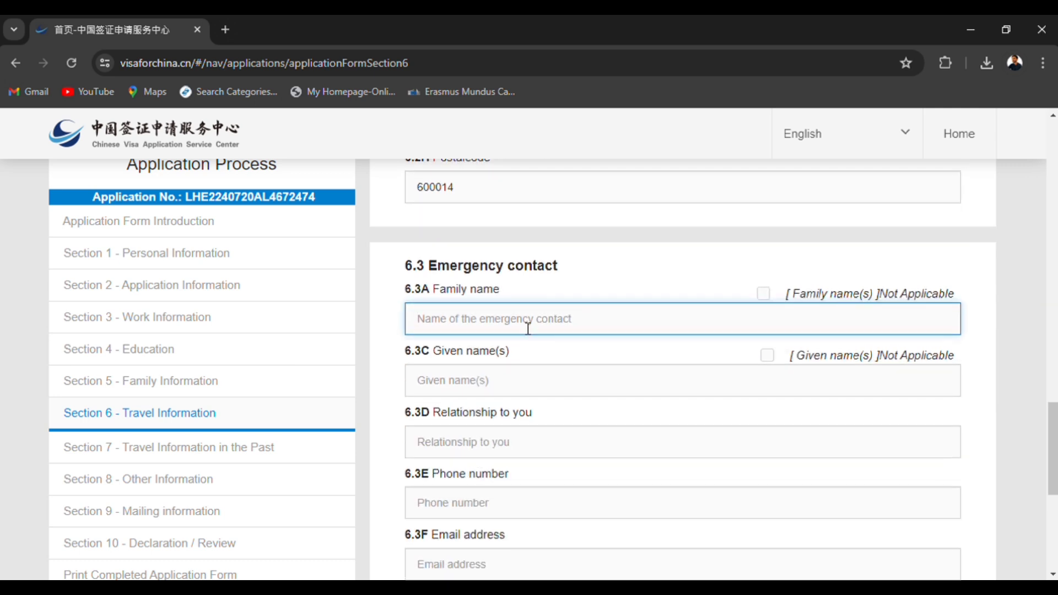
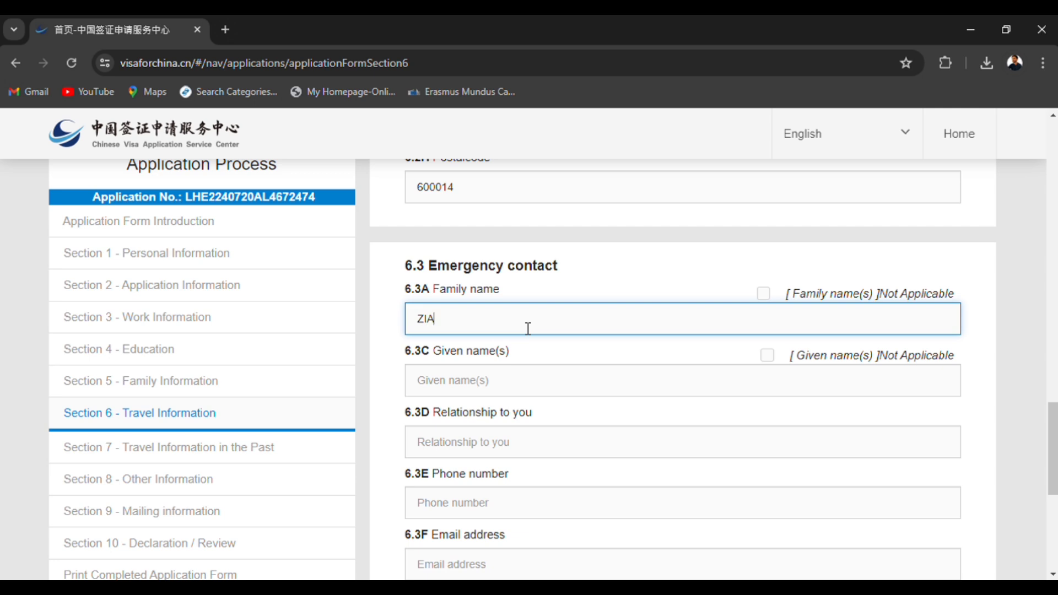
pyautogui.click(523, 372)
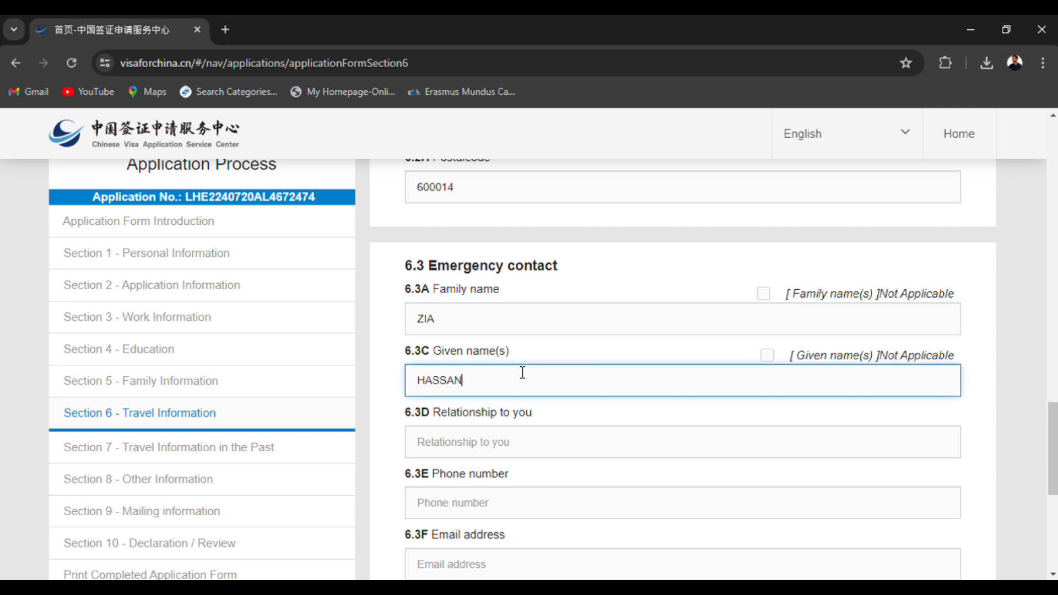
pyautogui.click(498, 455)
pyautogui.write('Brother')
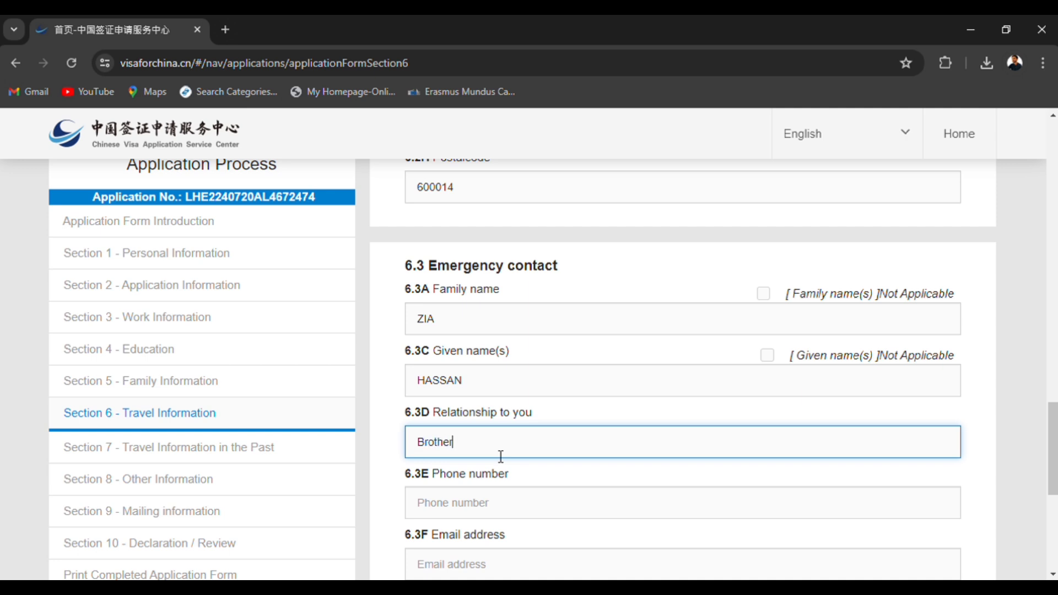
# Fill in the emergency contact's phone number in item 6.3E.
pyautogui.click(508, 505)
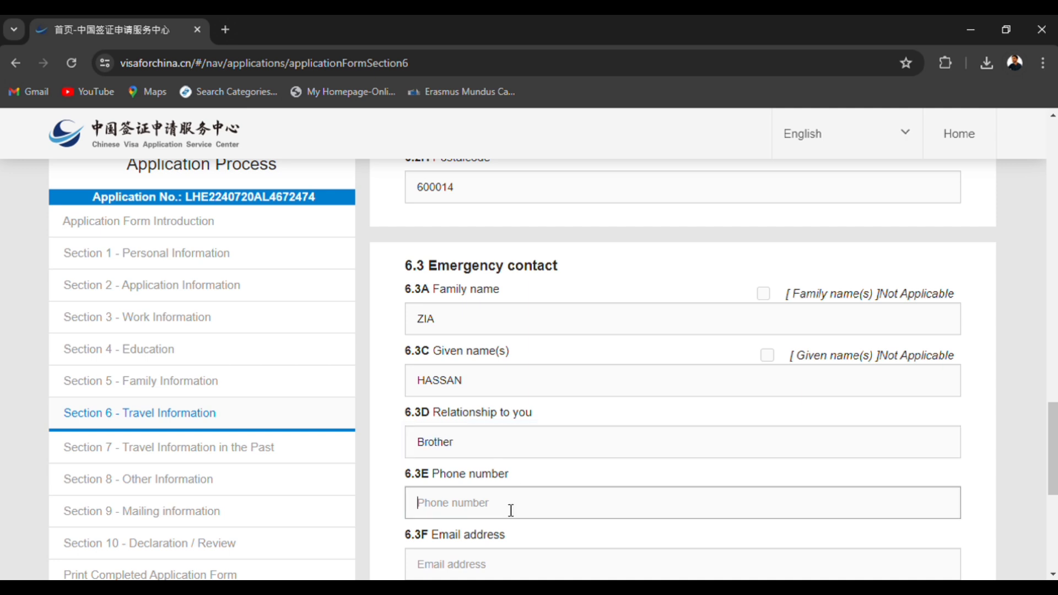
pyautogui.scroll(-1, 499, 478)
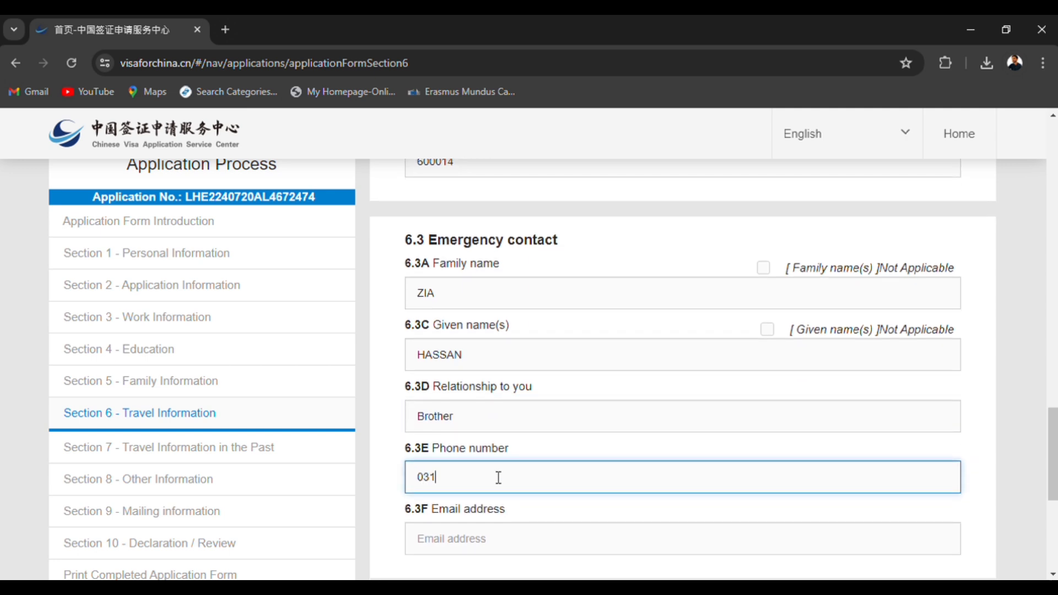
pyautogui.scroll(-2, 495, 538)
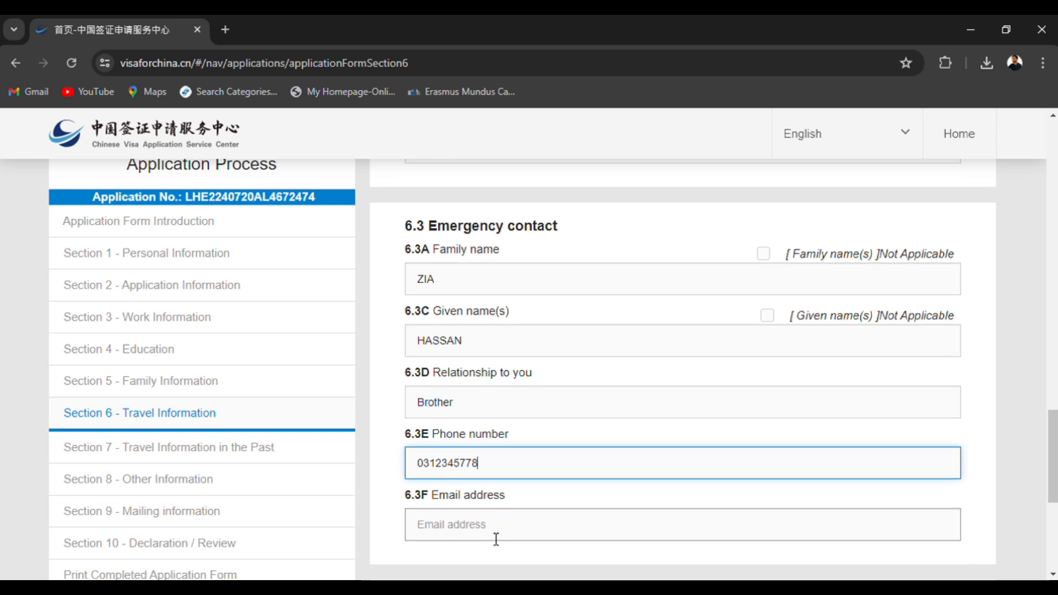
# Fill in the emergency contact's email address in item 6.3F.
pyautogui.click(483, 493)
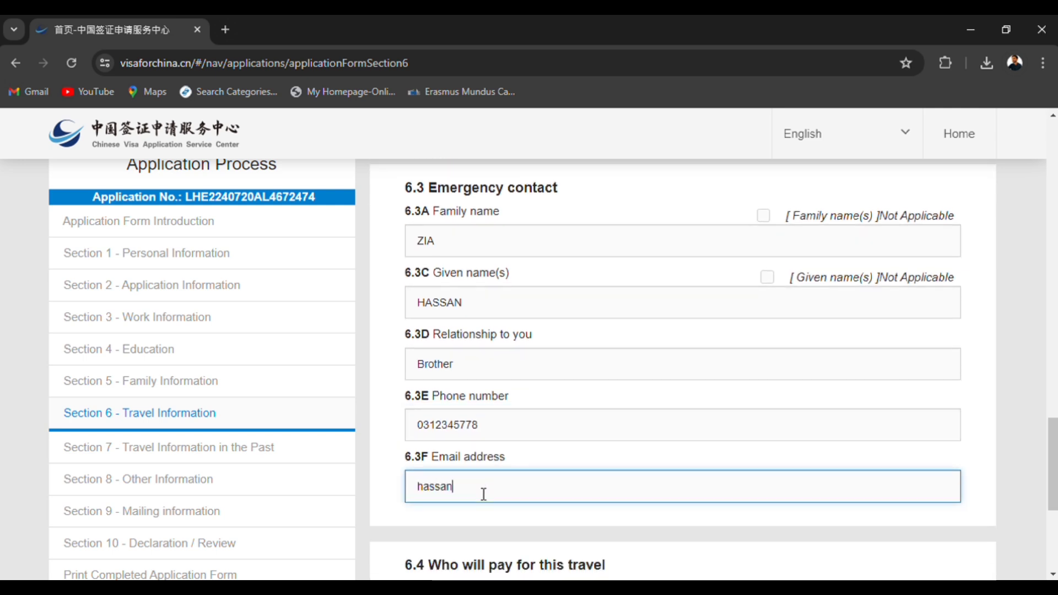
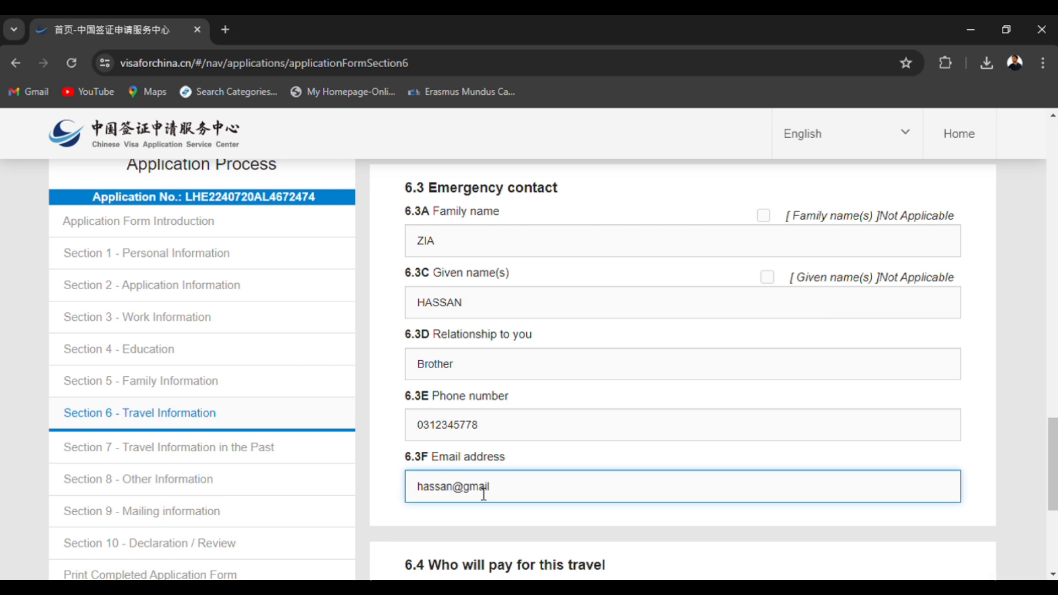
pyautogui.write('.com')
# Choose Organization as the payer for the travel in item 6.4, with UESTC as its name and "Student" as the relationship.
pyautogui.scroll(-5, 629, 448)
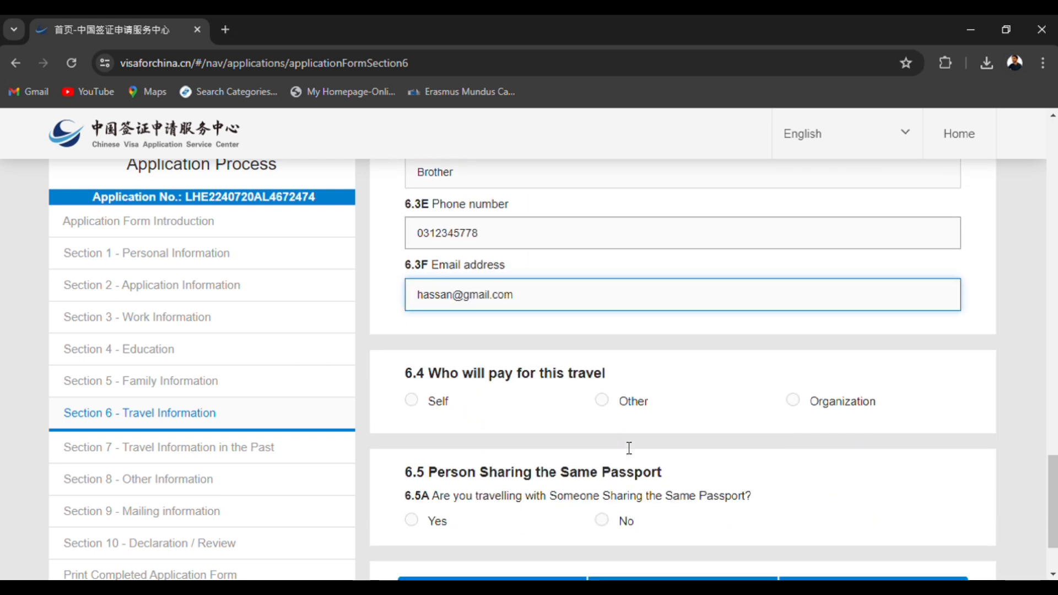
pyautogui.moveTo(430, 275); pyautogui.dragTo(612, 286)
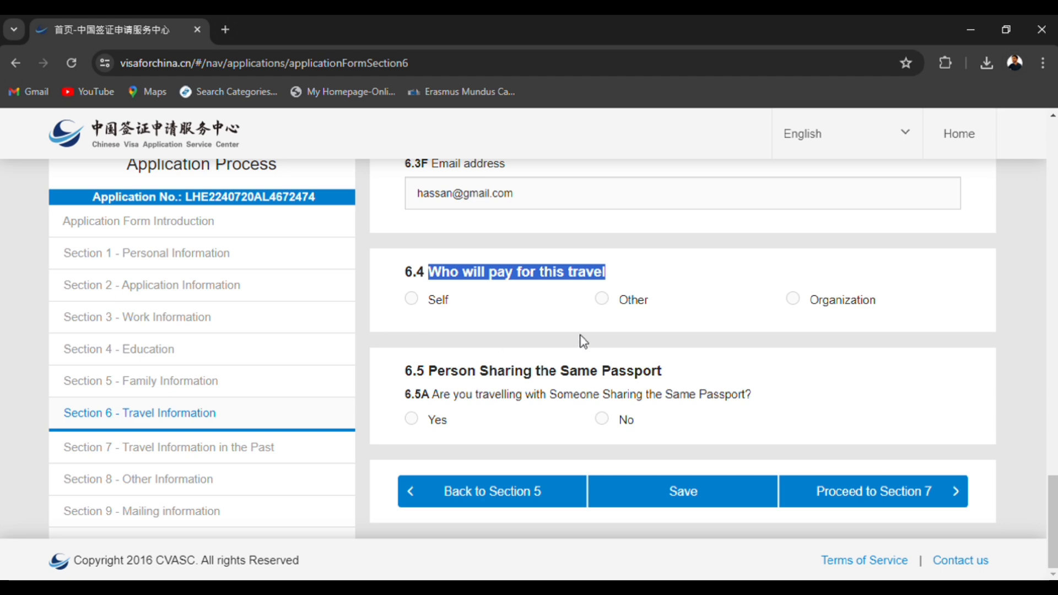
pyautogui.click(801, 305)
pyautogui.scroll(-3, 680, 418)
pyautogui.scroll(2, 497, 226)
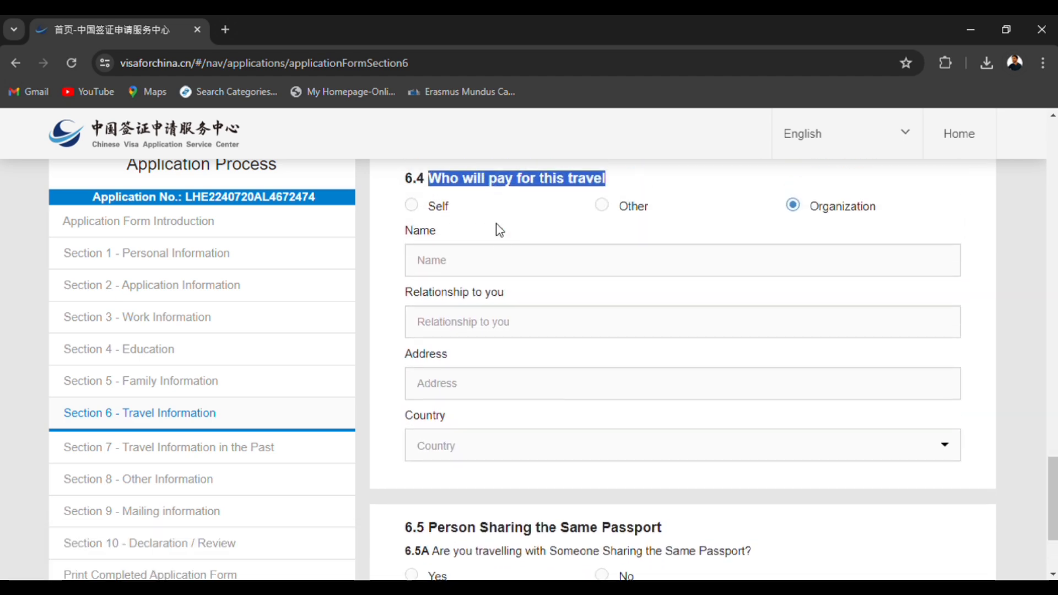
pyautogui.click(501, 254)
pyautogui.write('UESTC')
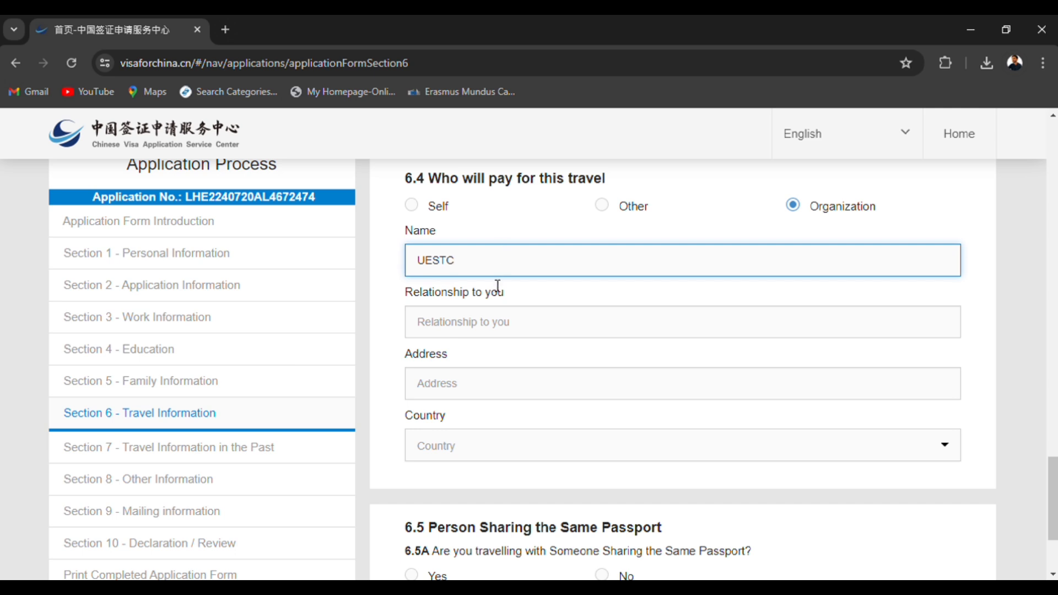
pyautogui.click(487, 324)
pyautogui.write('Student')
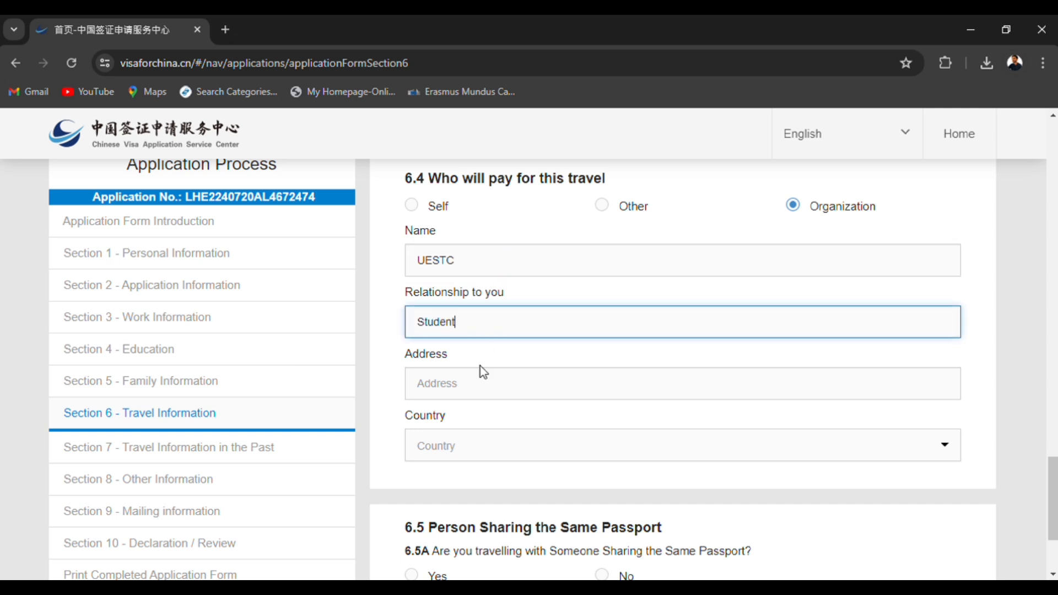
# Fill in the paying organization's address and select China as its country.
pyautogui.click(482, 397)
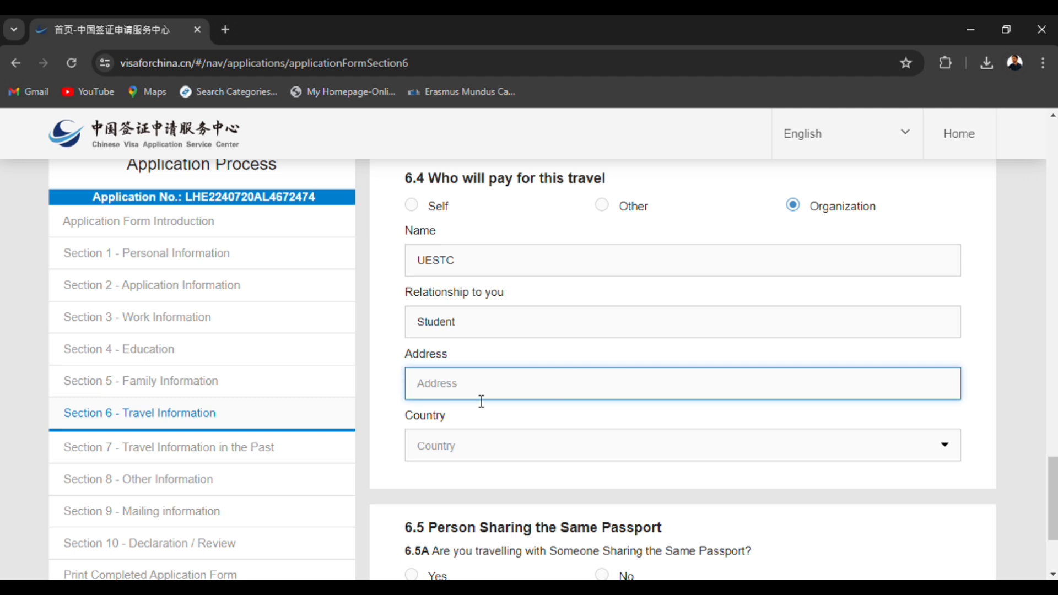
pyautogui.write('ss')
pyautogui.click(472, 446)
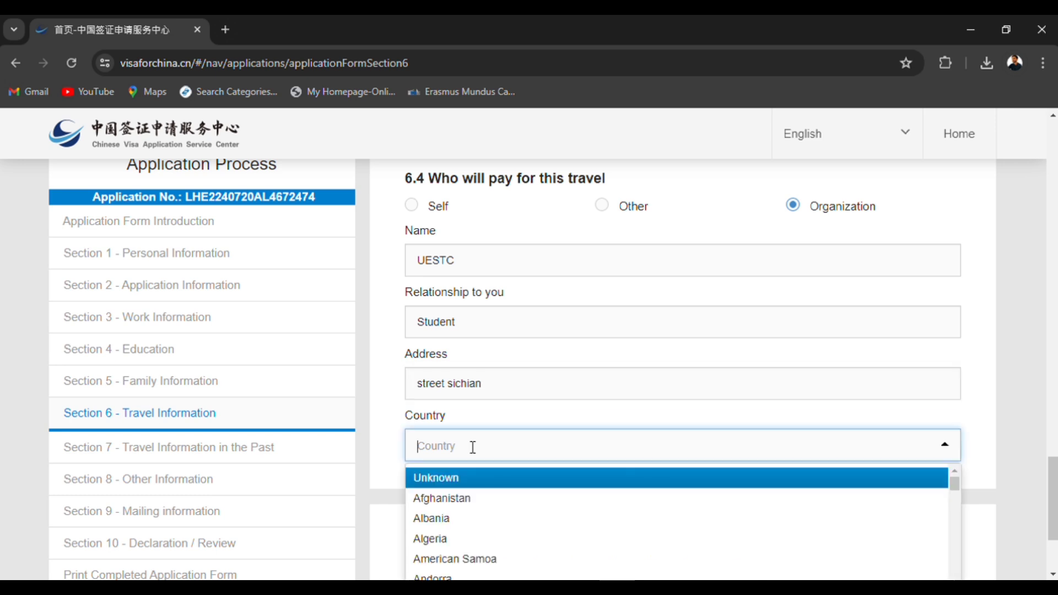
pyautogui.write('china')
pyautogui.press('Return')
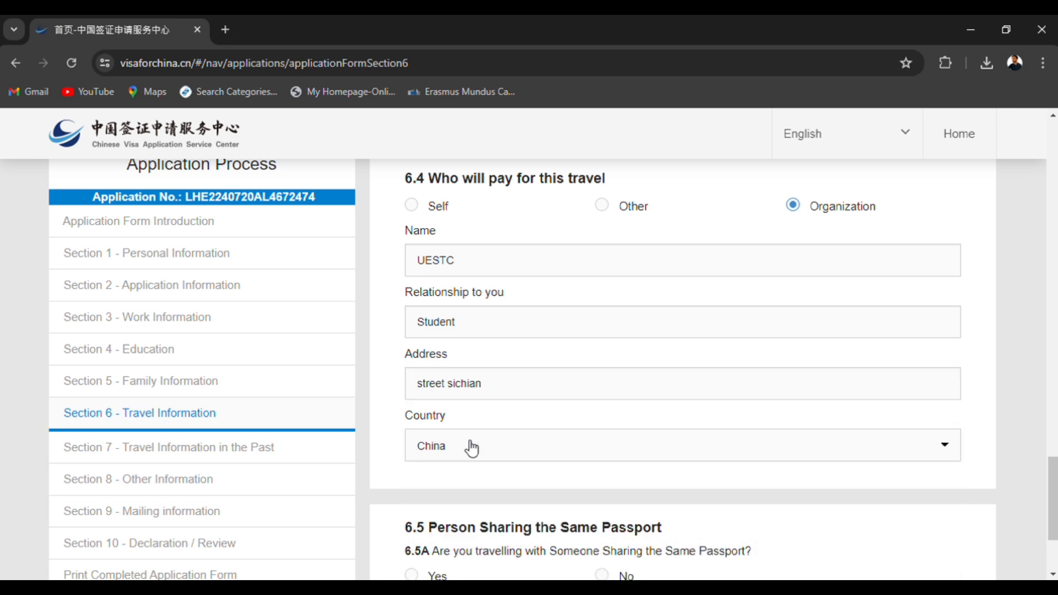
# Answer No to sharing the same passport with a travel companion in 6.5A and proceed to Section 7.
pyautogui.scroll(-1, 468, 495)
pyautogui.scroll(-2, 468, 495)
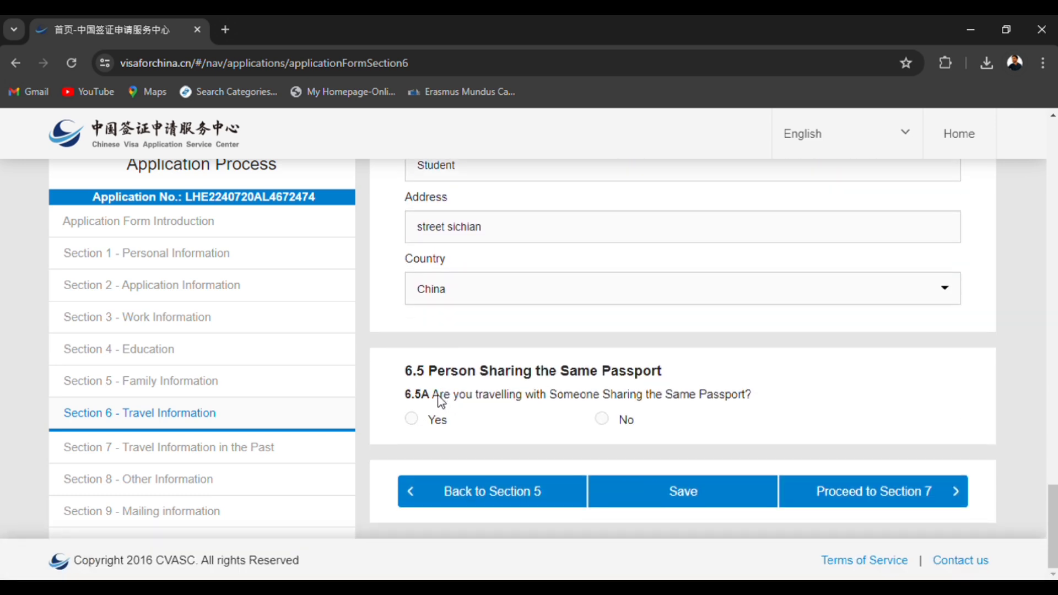
pyautogui.moveTo(440, 396); pyautogui.dragTo(666, 413)
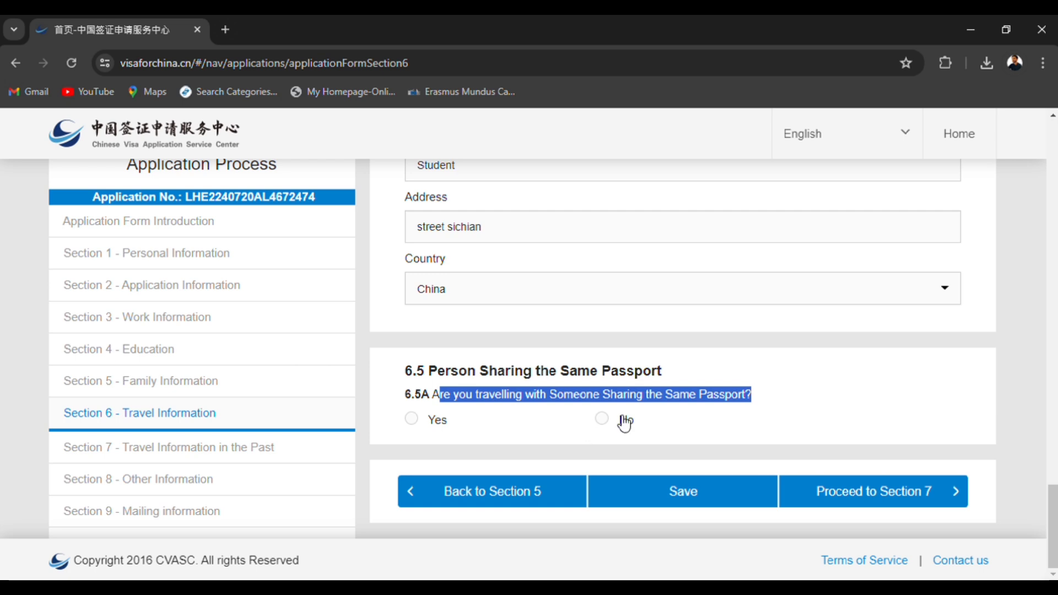
pyautogui.click(602, 419)
pyautogui.click(838, 498)
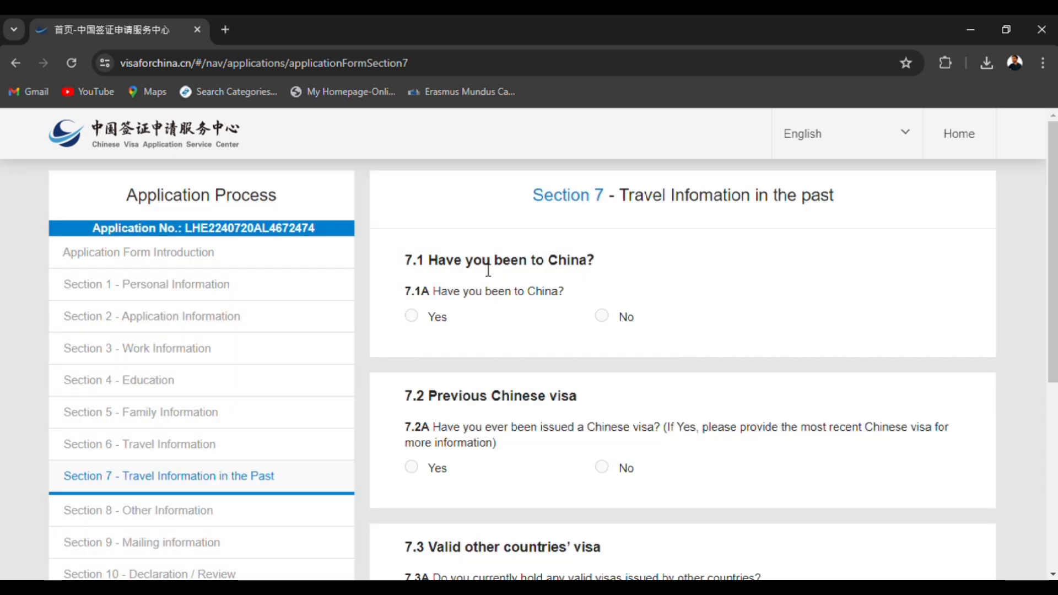
# Answer No to having been to China in 7.1A and to having been issued a Chinese visa in 7.2A.
pyautogui.moveTo(463, 264); pyautogui.dragTo(587, 262)
pyautogui.click(605, 323)
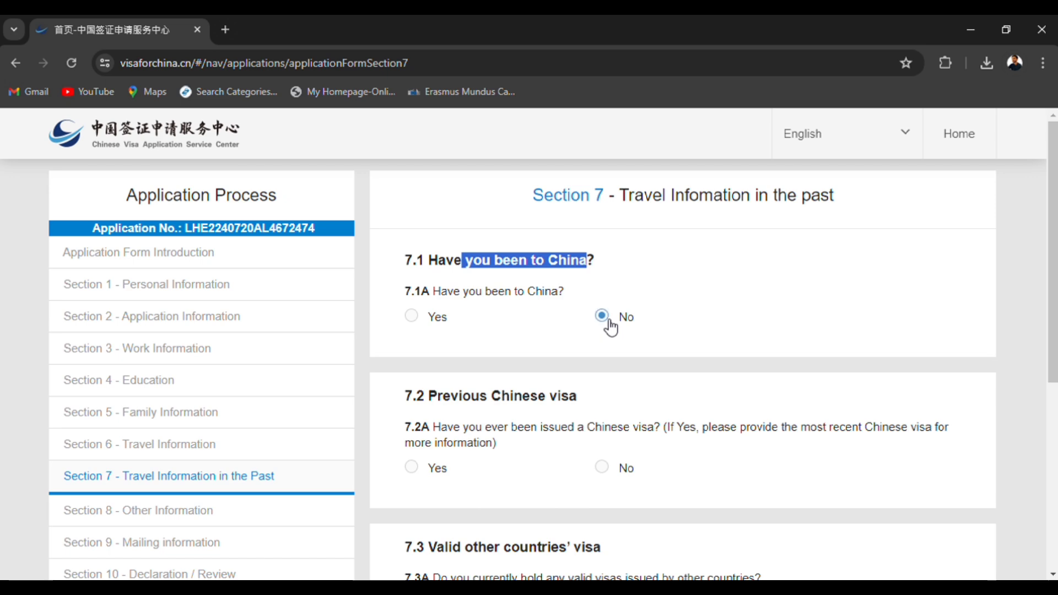
pyautogui.scroll(-3, 591, 359)
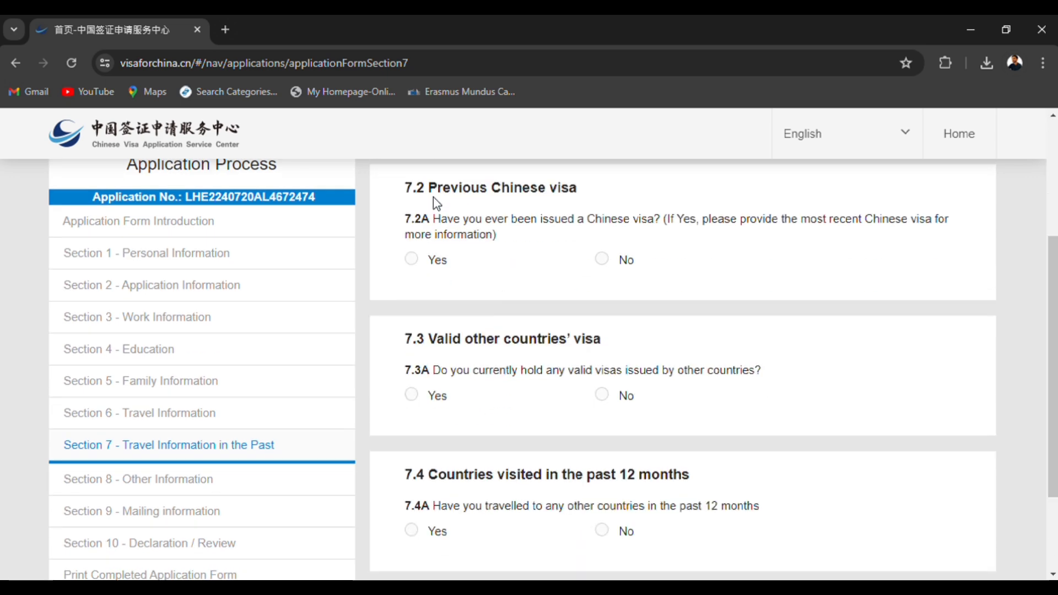
pyautogui.click(607, 265)
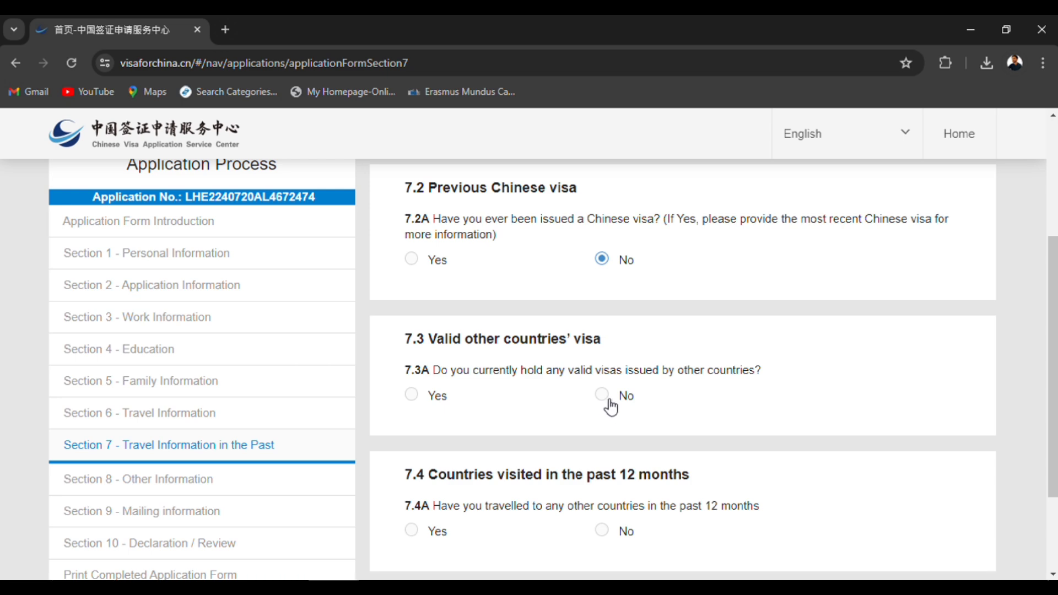
# Answer No to valid visas from other countries in 7.3A and recent travel in 7.4A, and proceed to Section 8.
pyautogui.moveTo(473, 371); pyautogui.dragTo(732, 382)
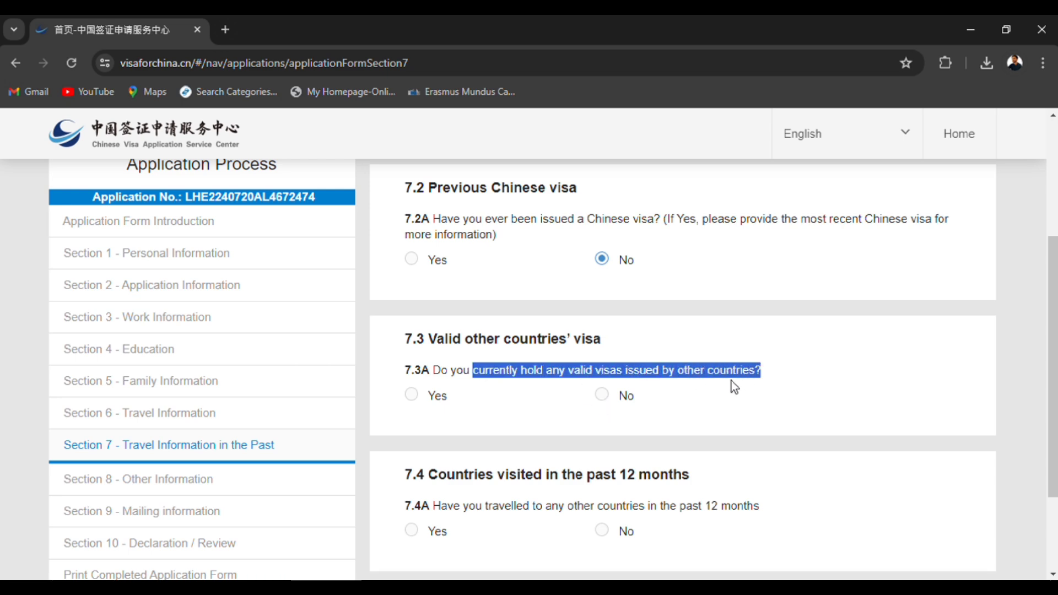
pyautogui.click(615, 396)
pyautogui.scroll(-2, 620, 408)
pyautogui.scroll(-1, 627, 411)
pyautogui.click(553, 387)
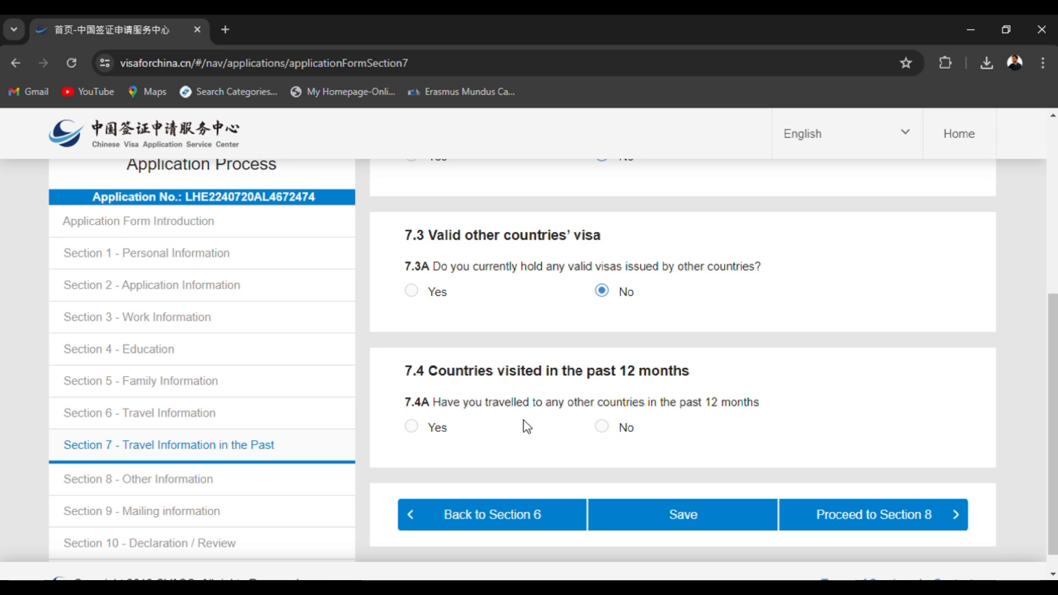
pyautogui.click(610, 435)
pyautogui.scroll(-1, 613, 439)
pyautogui.click(929, 497)
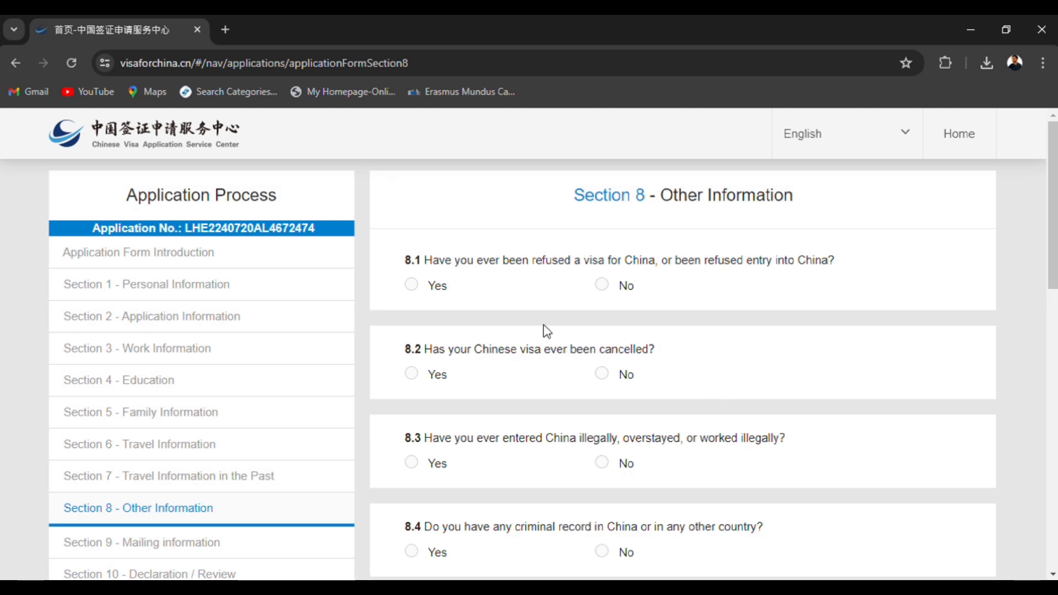
# Answer No to the visa or entry refusal question in 8.1 and the visa cancellation question in 8.2.
pyautogui.moveTo(682, 261); pyautogui.dragTo(803, 264)
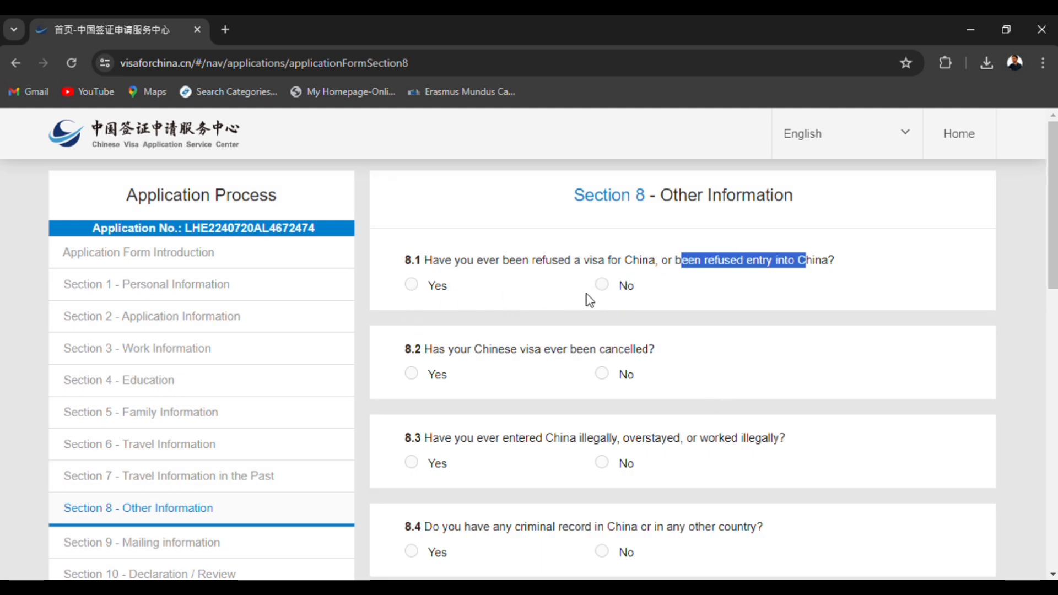
pyautogui.click(599, 302)
pyautogui.click(602, 285)
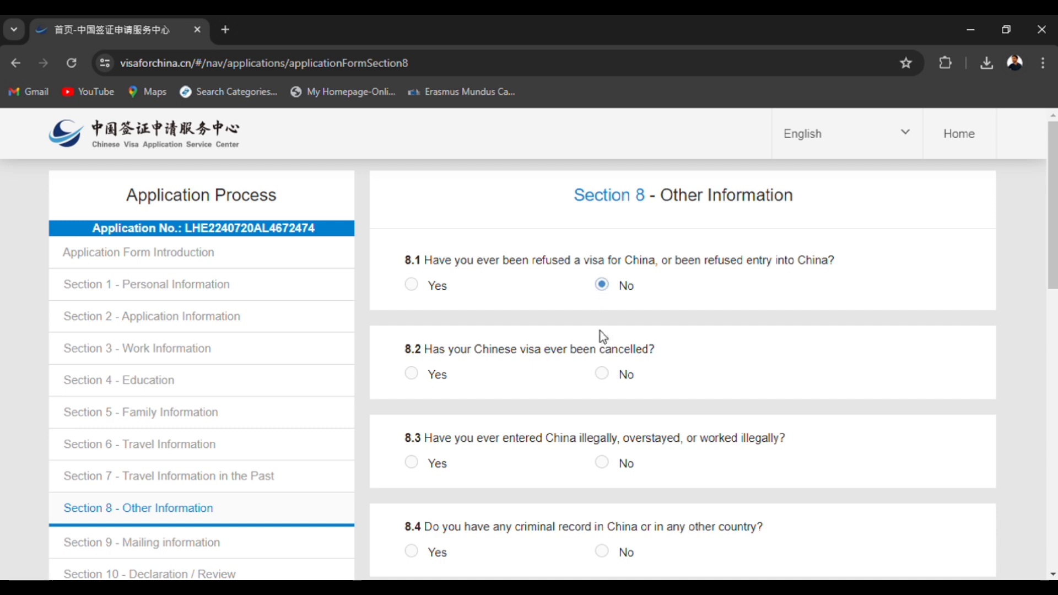
pyautogui.click(602, 374)
# Answer No to illegal entry, overstay or work in 8.3 and to any criminal record in 8.4.
pyautogui.scroll(-3, 518, 293)
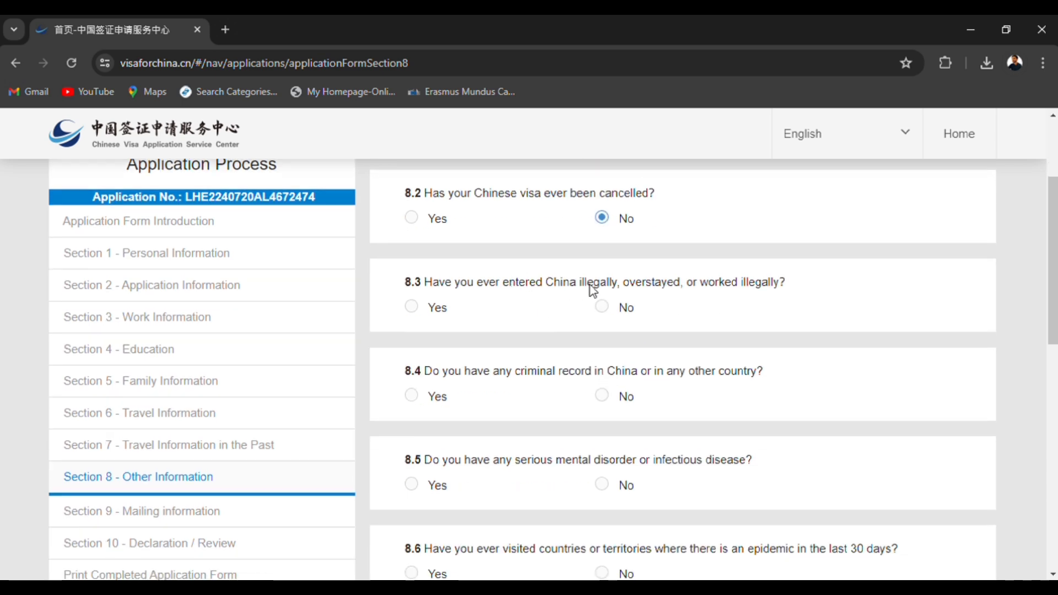
pyautogui.moveTo(587, 284); pyautogui.dragTo(774, 283)
pyautogui.click(603, 307)
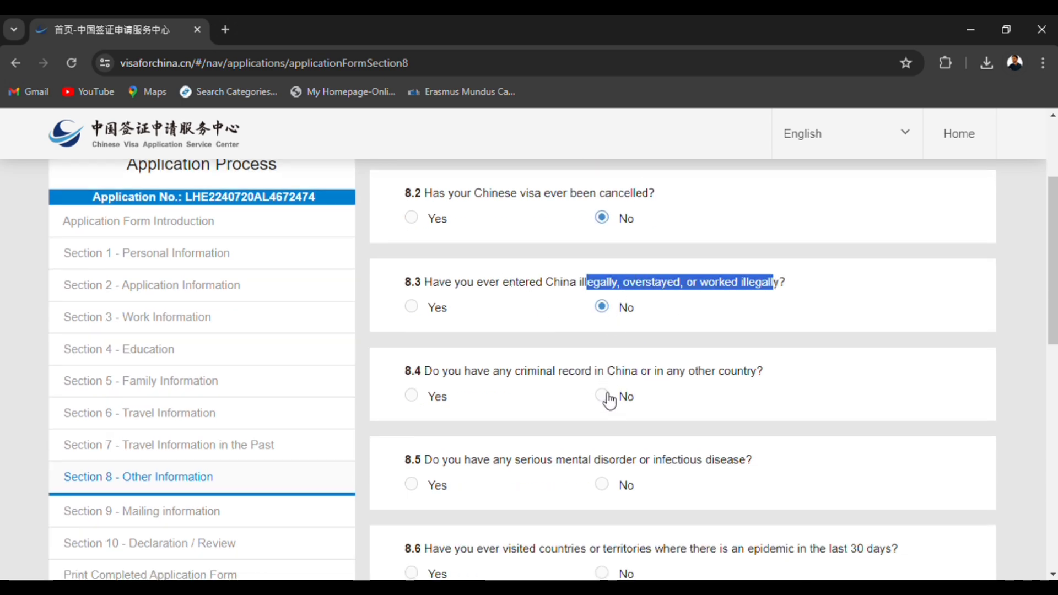
pyautogui.click(609, 395)
pyautogui.moveTo(545, 371); pyautogui.dragTo(766, 373)
# Answer No to serious mental disorder or infectious disease in 8.5 and to visiting epidemic areas in 8.6.
pyautogui.scroll(-3, 591, 468)
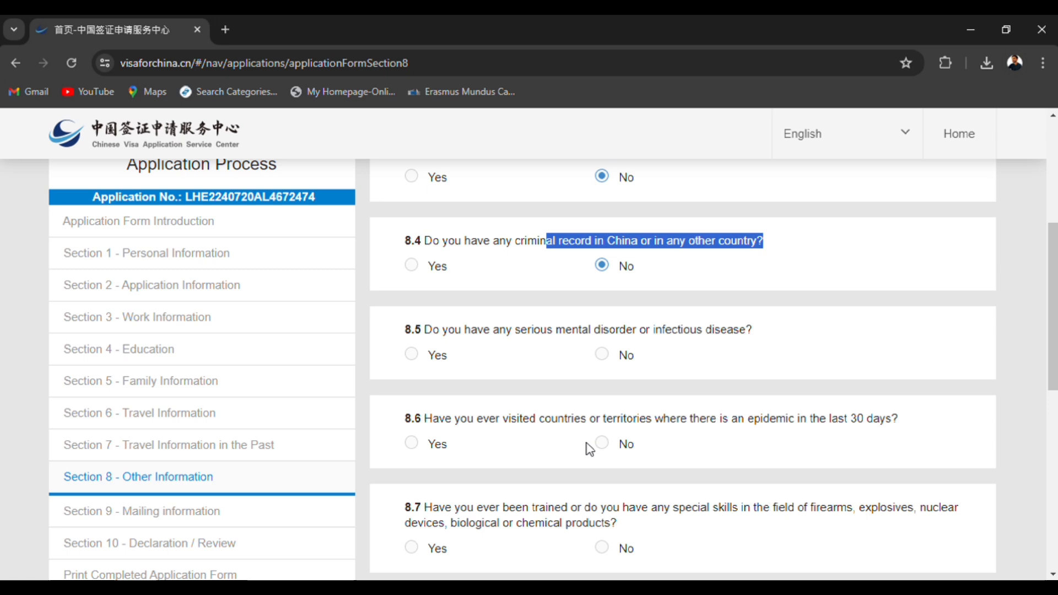
pyautogui.moveTo(755, 330); pyautogui.dragTo(636, 330)
pyautogui.click(606, 357)
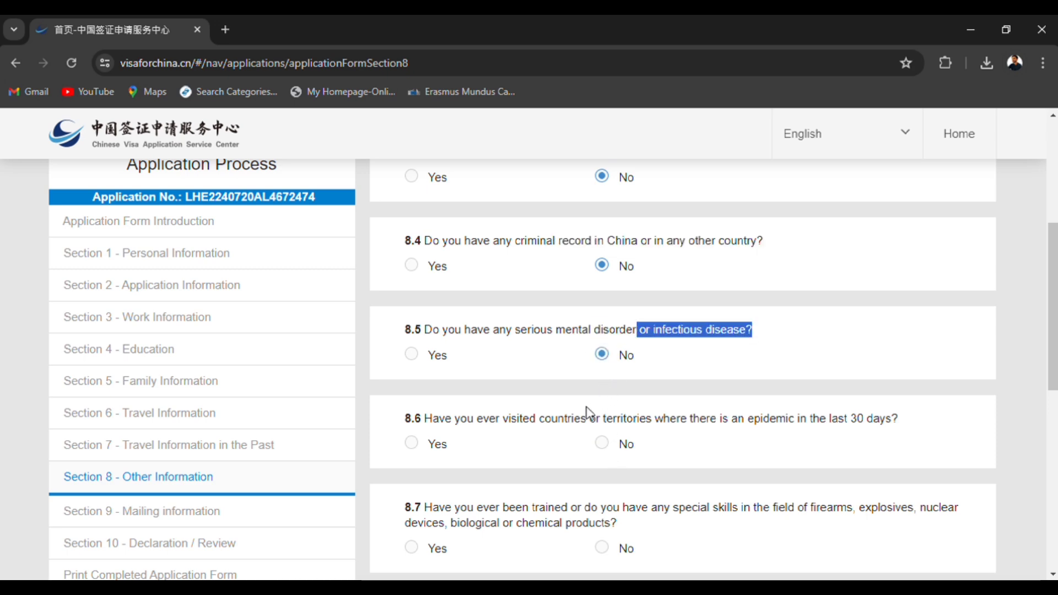
pyautogui.moveTo(518, 419); pyautogui.dragTo(663, 437)
pyautogui.click(686, 446)
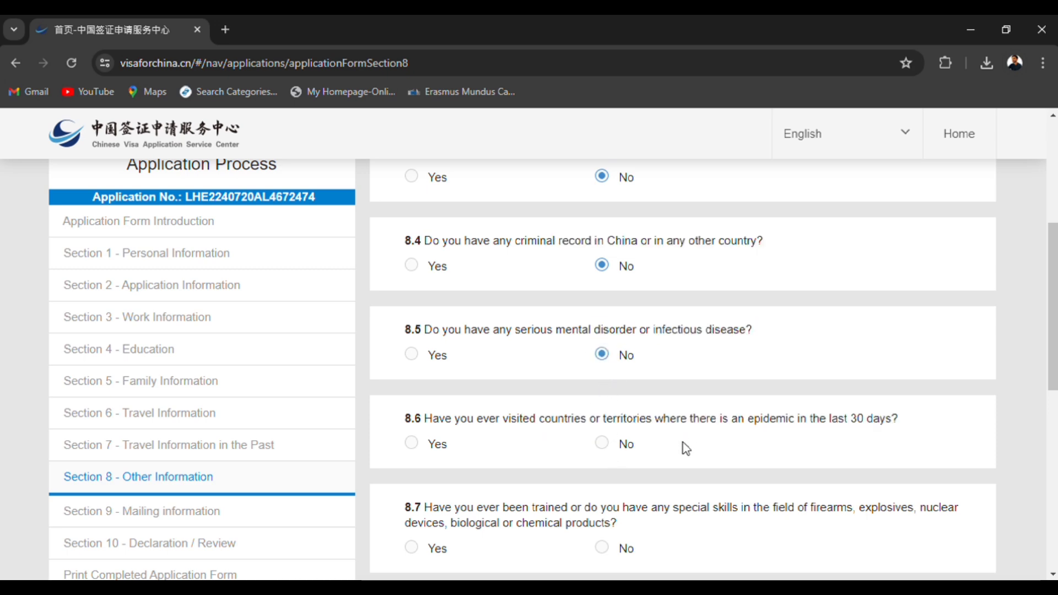
pyautogui.click(603, 448)
# Answer No to items 8.7 through 8.10 on weapons-related skills, military service, paramilitary membership and work for professional, social or charitable organisations.
pyautogui.scroll(-3, 610, 408)
pyautogui.click(603, 351)
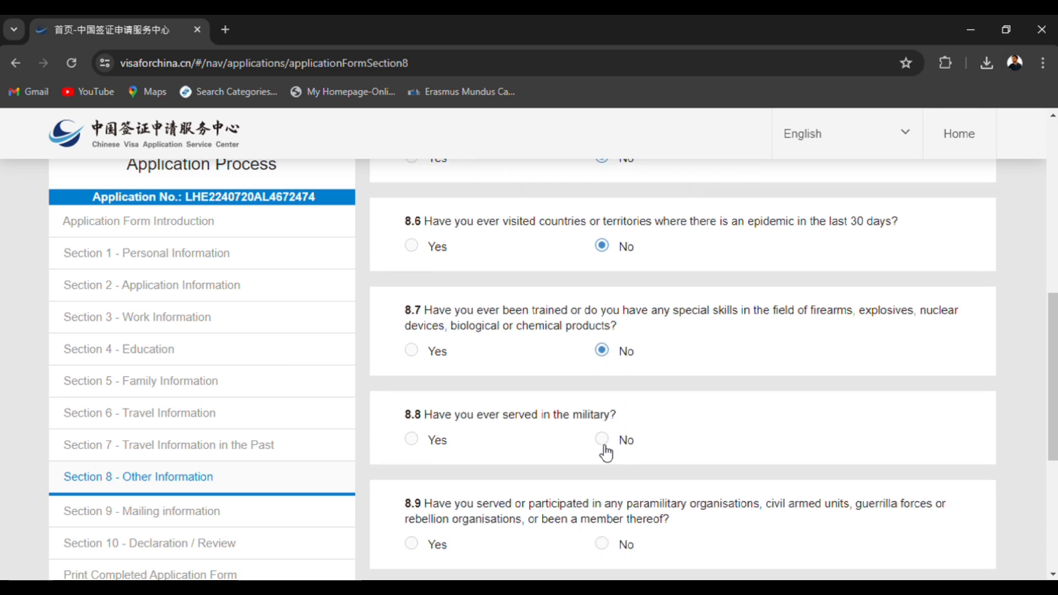
pyautogui.click(603, 440)
pyautogui.scroll(-3, 602, 463)
pyautogui.click(611, 390)
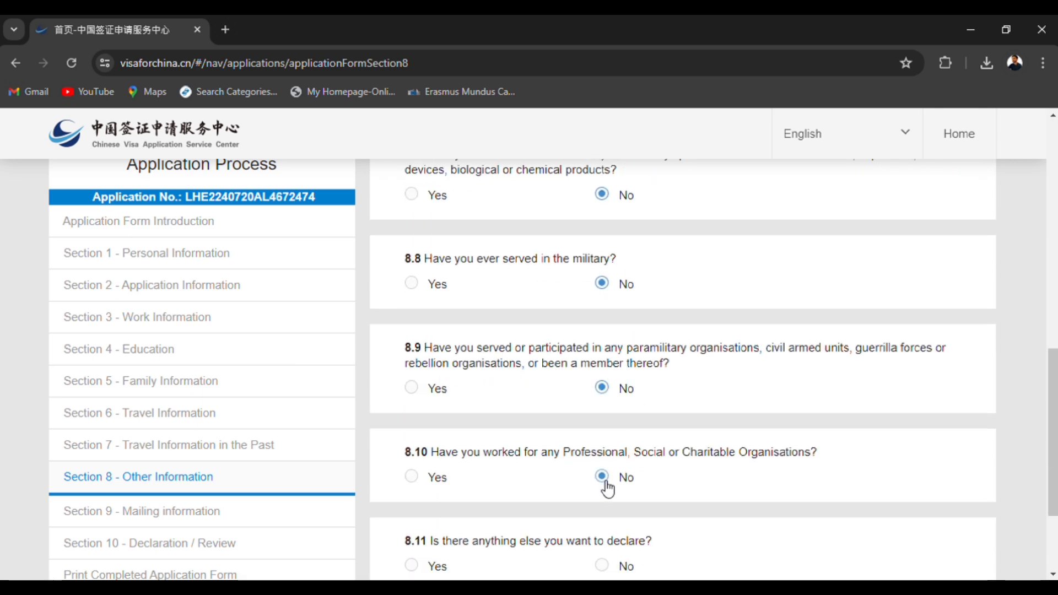
# Answer No to question 8.11 about anything else to declare and proceed to Section 9.
pyautogui.scroll(-3, 609, 489)
pyautogui.click(607, 436)
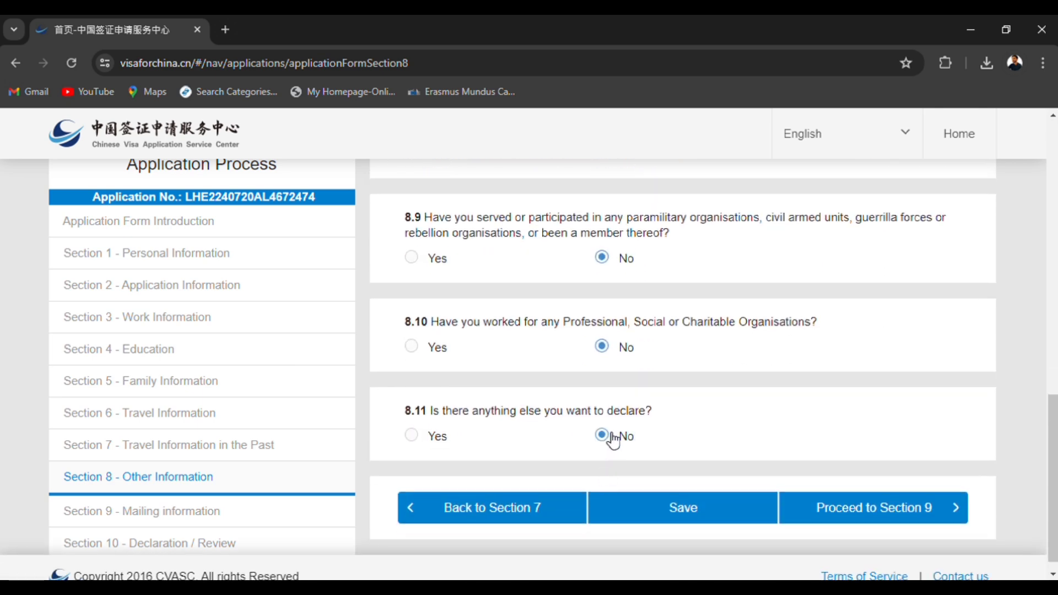
pyautogui.click(904, 519)
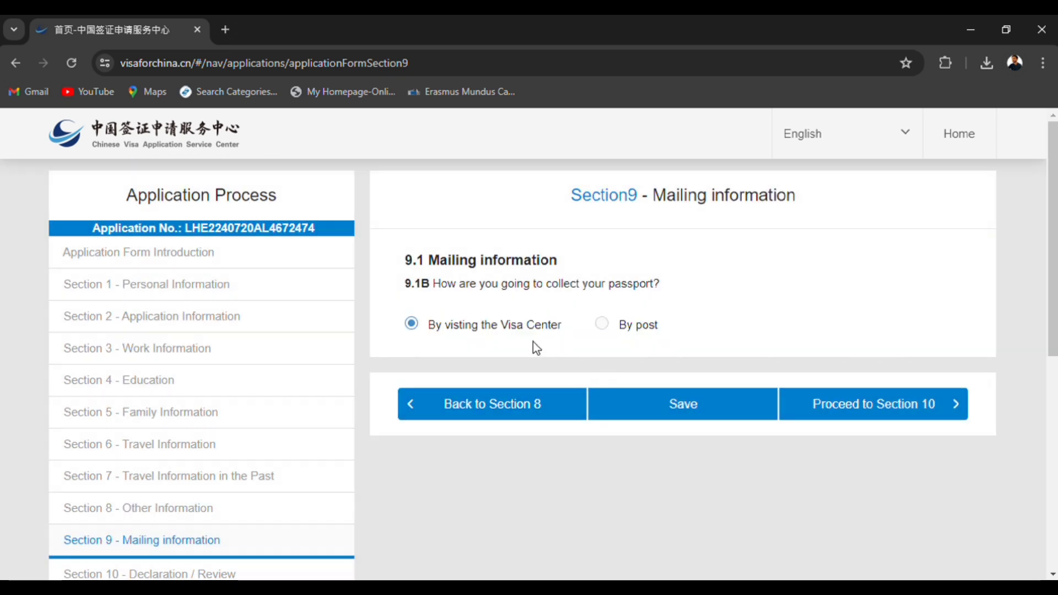
# Keep passport collection in 9.1B as visiting the Visa Center and proceed to Section 10.
pyautogui.moveTo(448, 285); pyautogui.dragTo(643, 297)
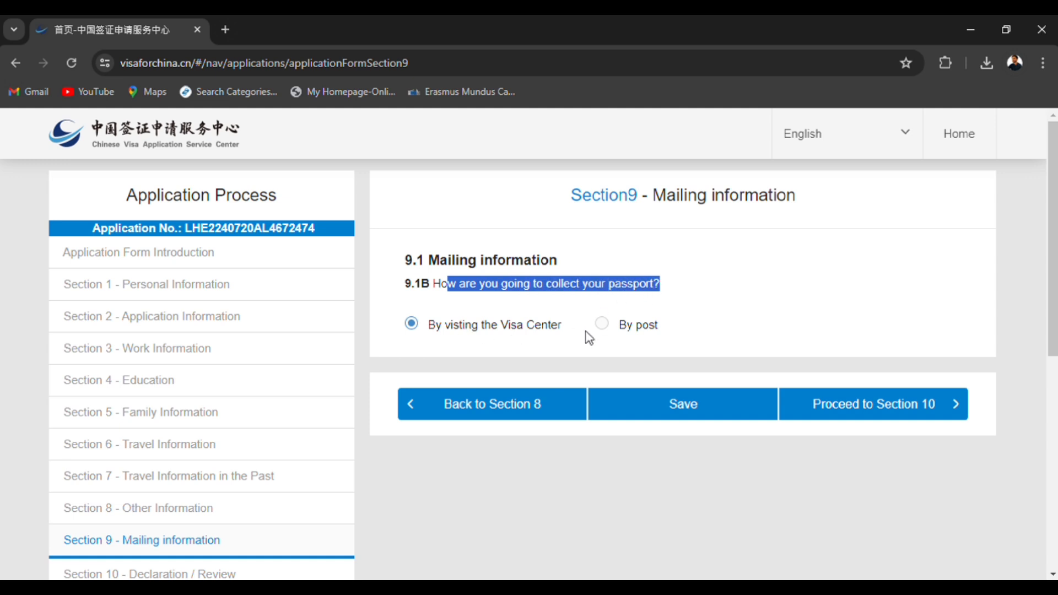
pyautogui.click(863, 417)
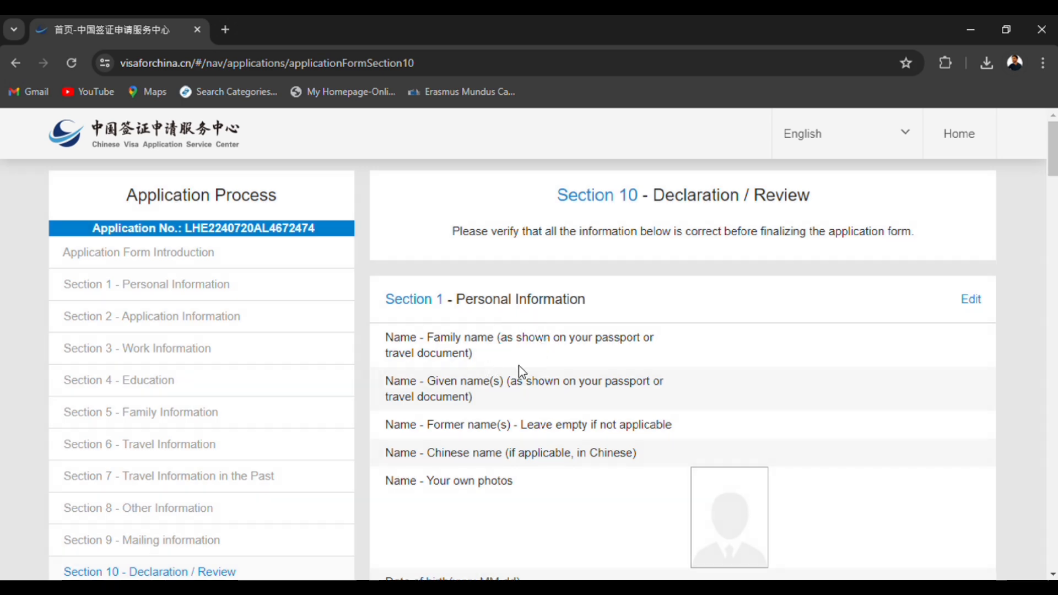
# Review the entered application information in Section 10 and mark the 10.1A declaration as read and understood.
pyautogui.scroll(-2, 499, 394)
pyautogui.scroll(-2, 499, 394)
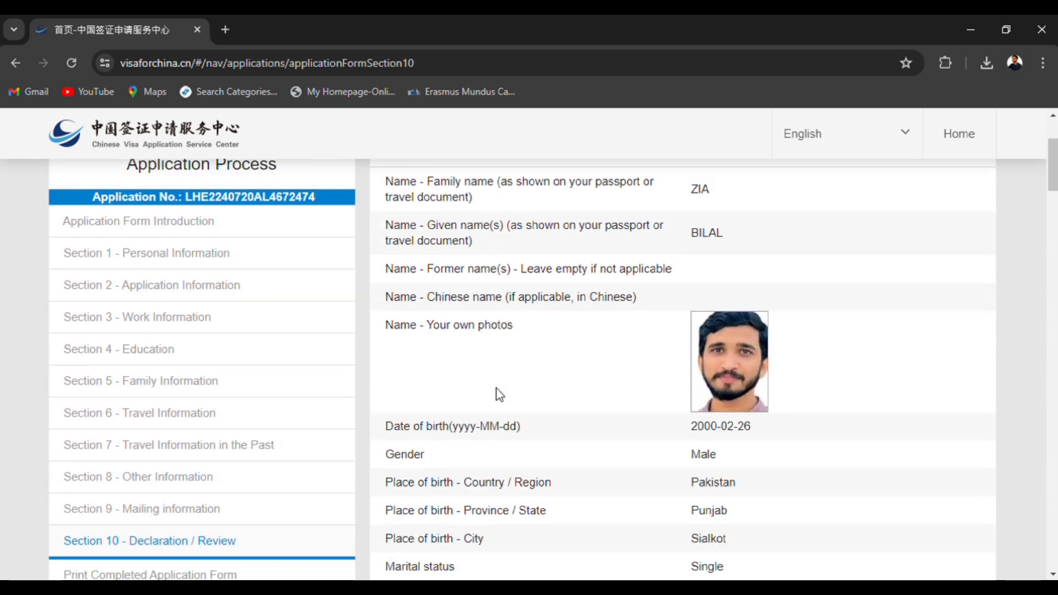
pyautogui.scroll(-5, 498, 395)
pyautogui.scroll(7, 497, 394)
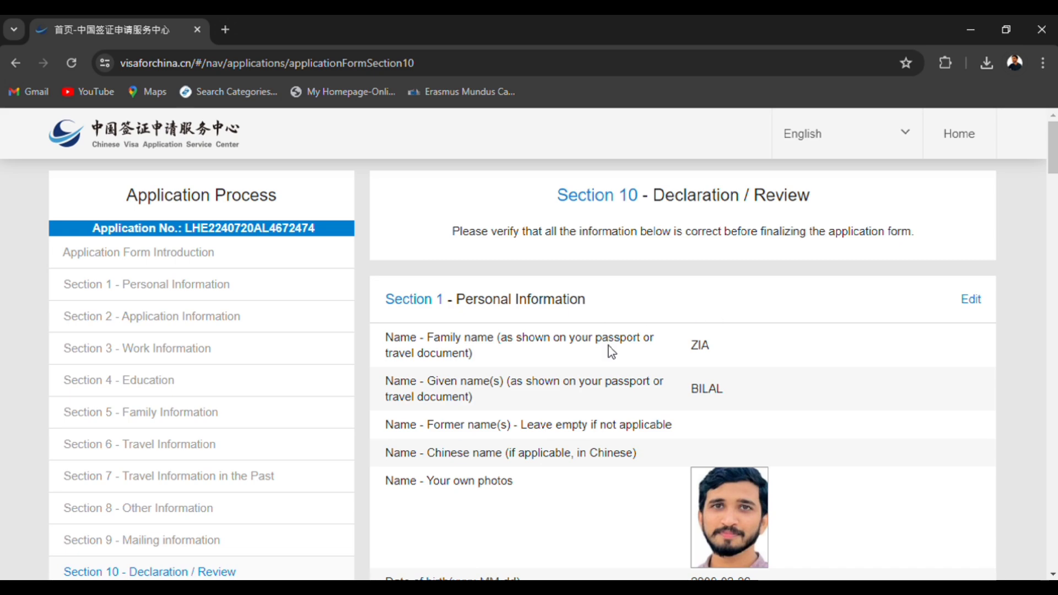
pyautogui.scroll(-9, 610, 350)
pyautogui.scroll(-15, 616, 352)
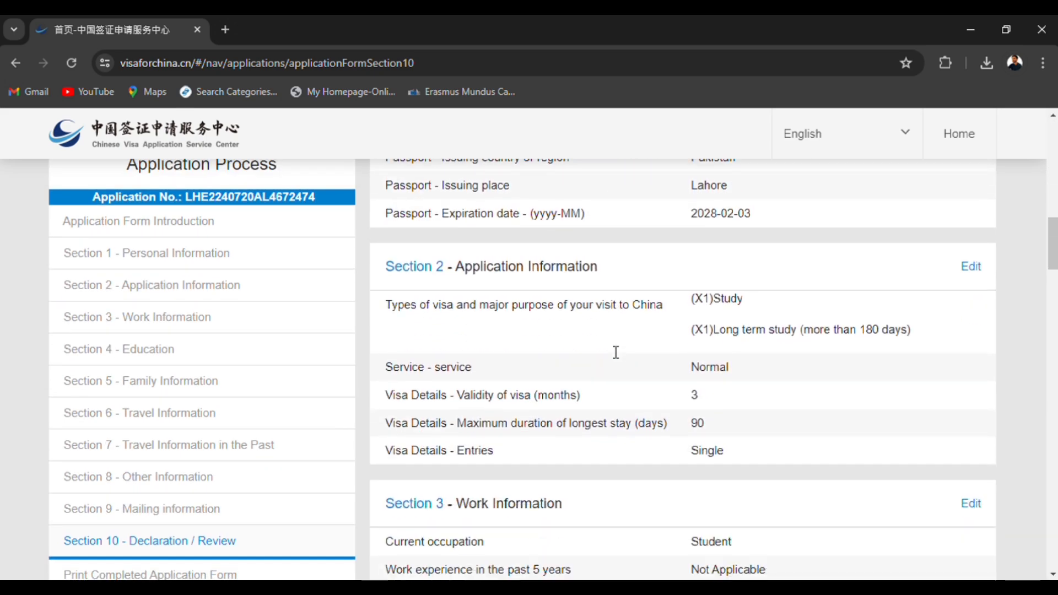
pyautogui.scroll(-15, 615, 352)
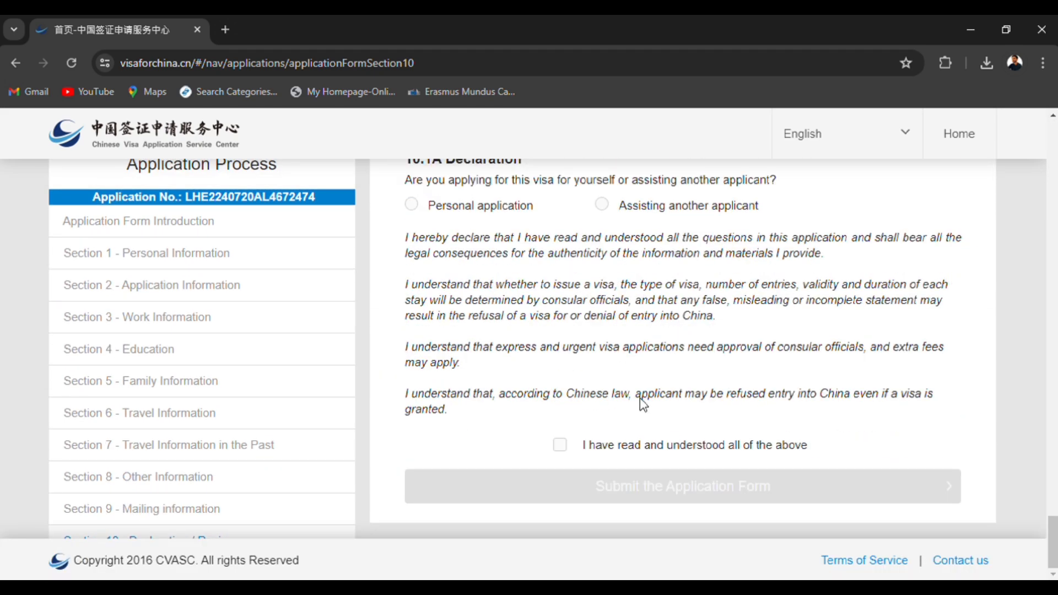
pyautogui.click(562, 444)
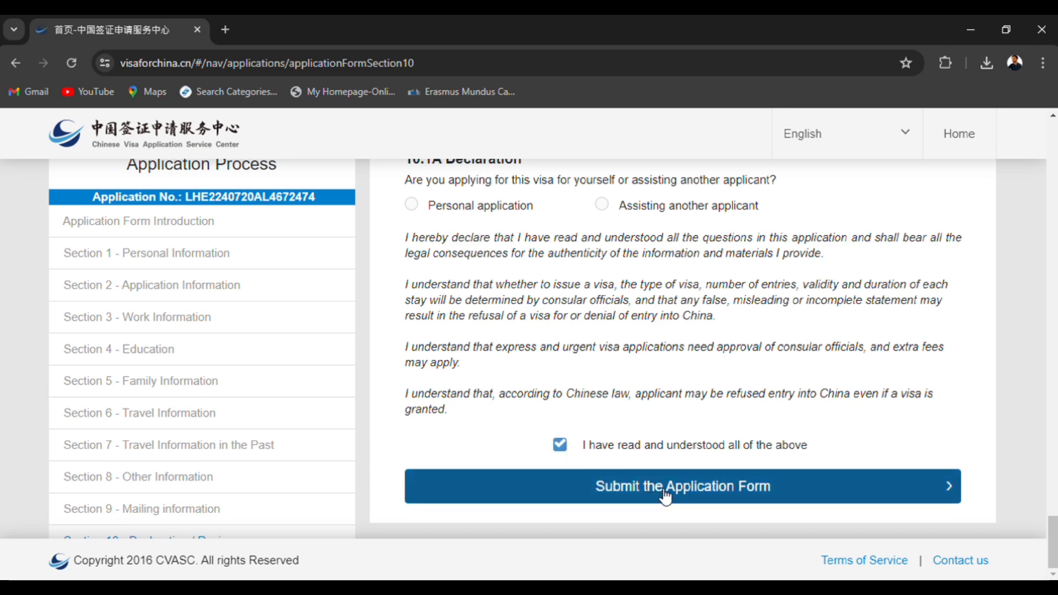